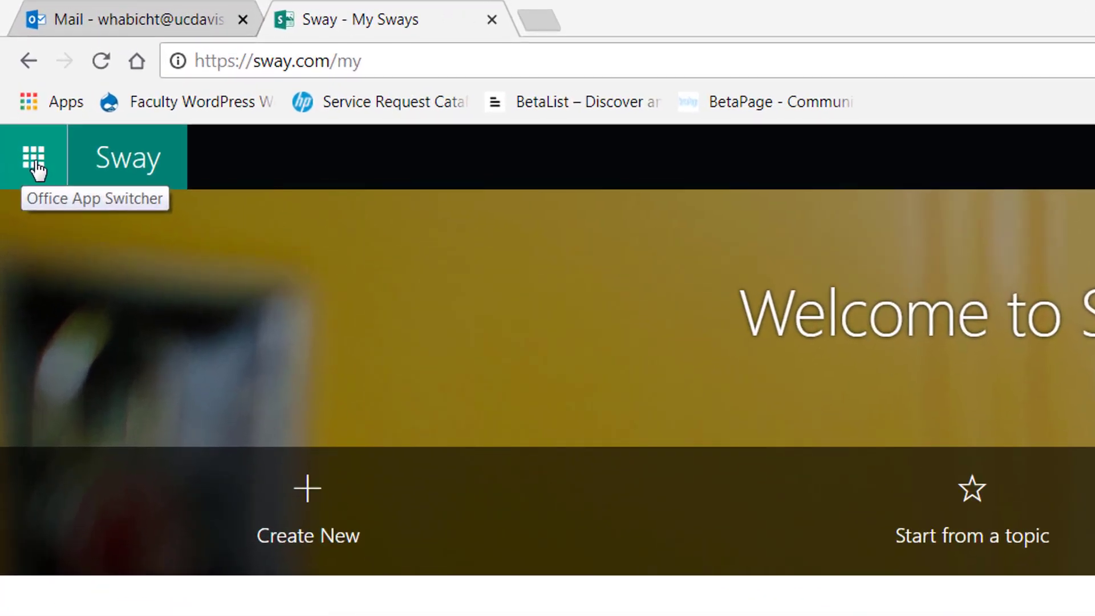
left_click(35, 165)
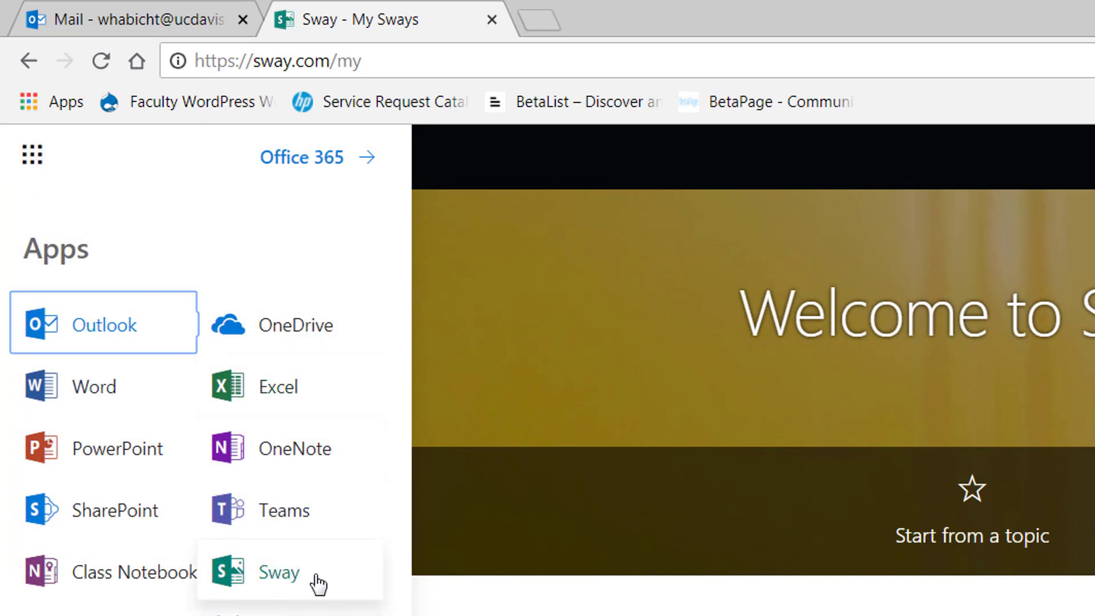
left_click(593, 523)
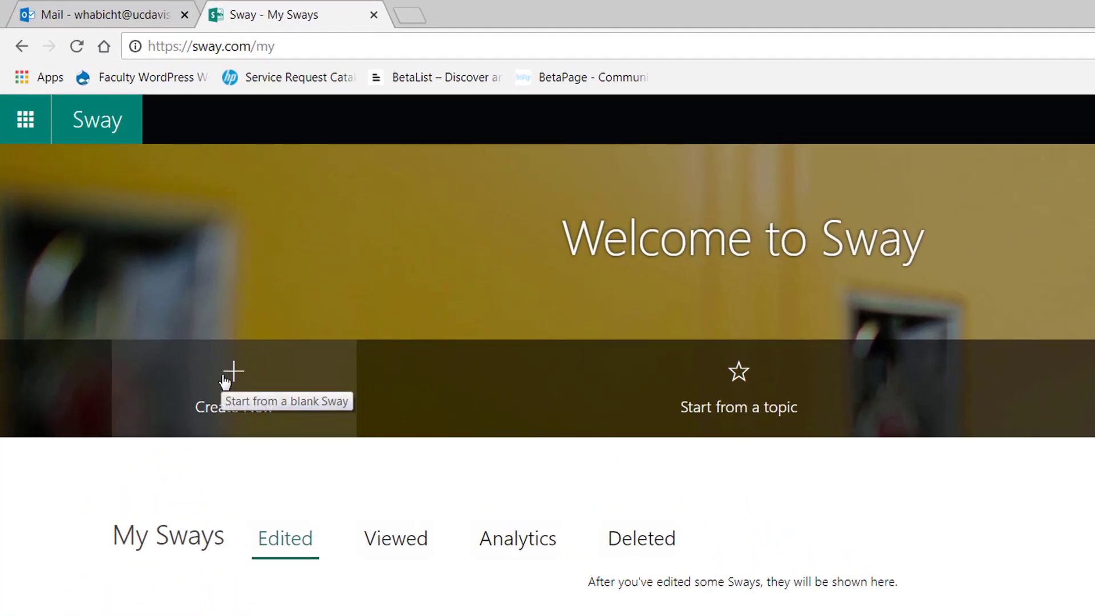
left_click(732, 393)
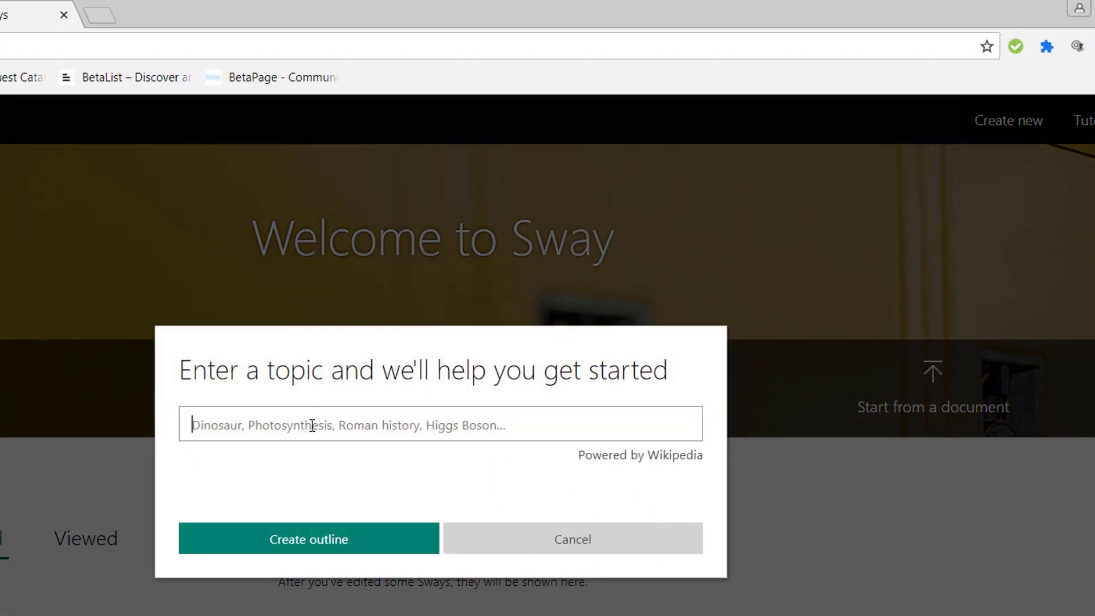
left_click(591, 547)
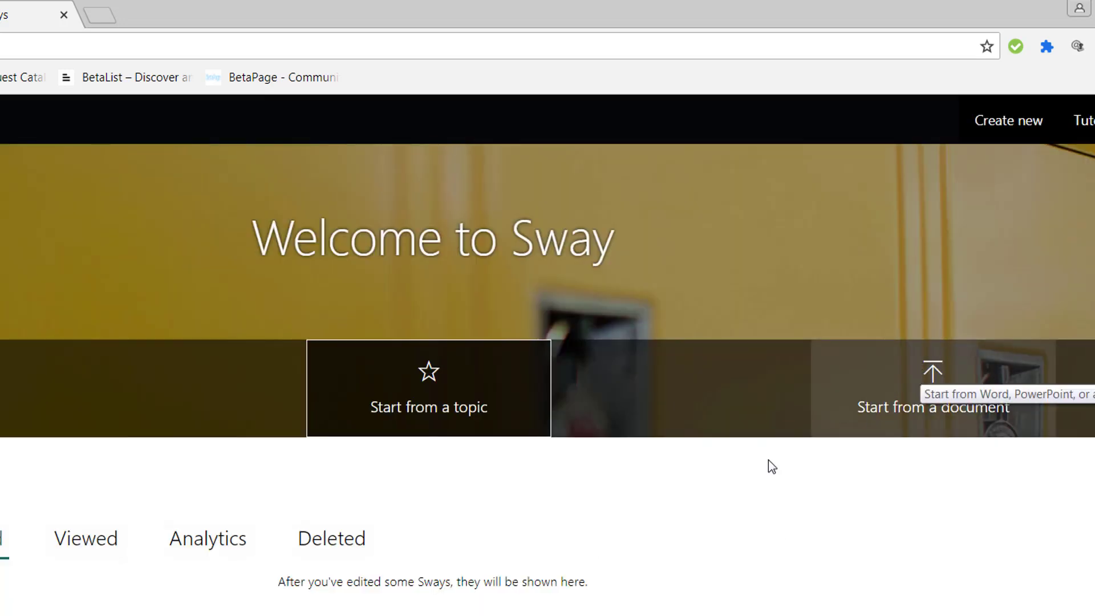
scroll(662, 389, "down", 5)
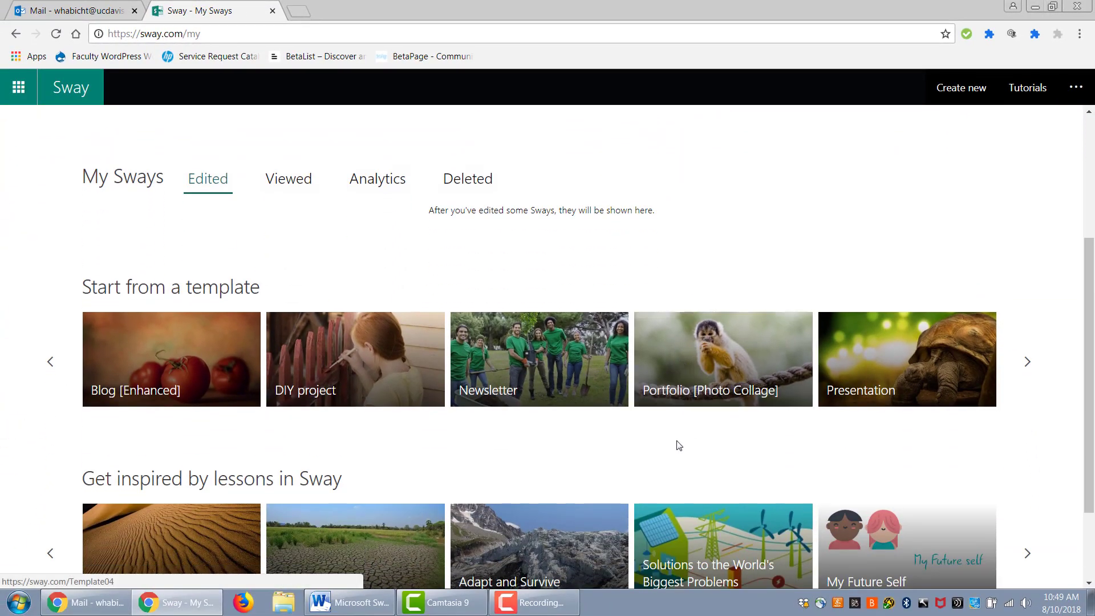
scroll(562, 452, "down", 1)
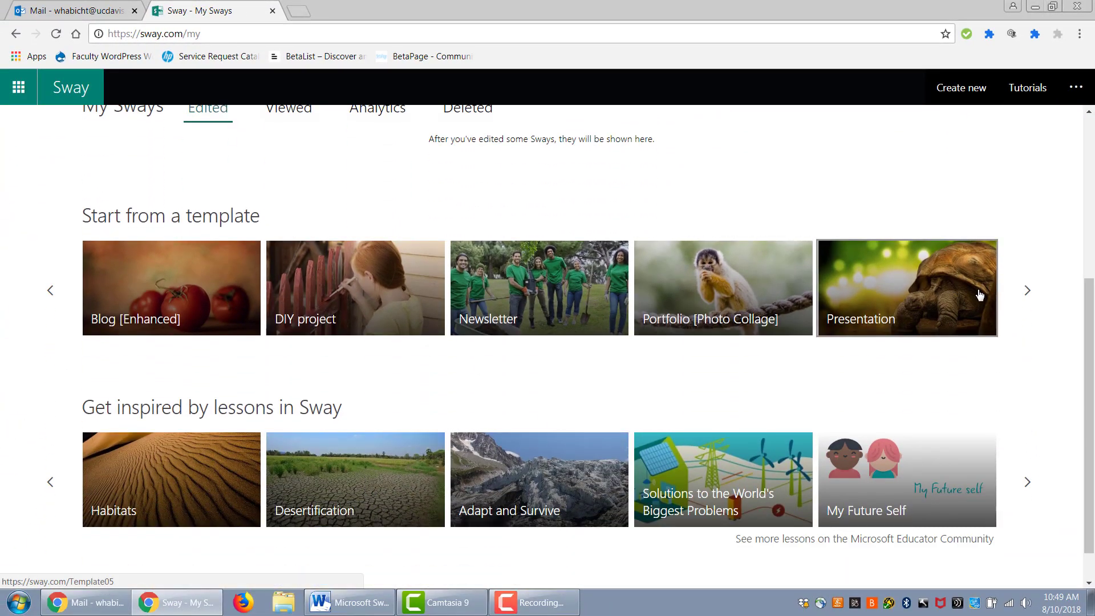
left_click(1026, 289)
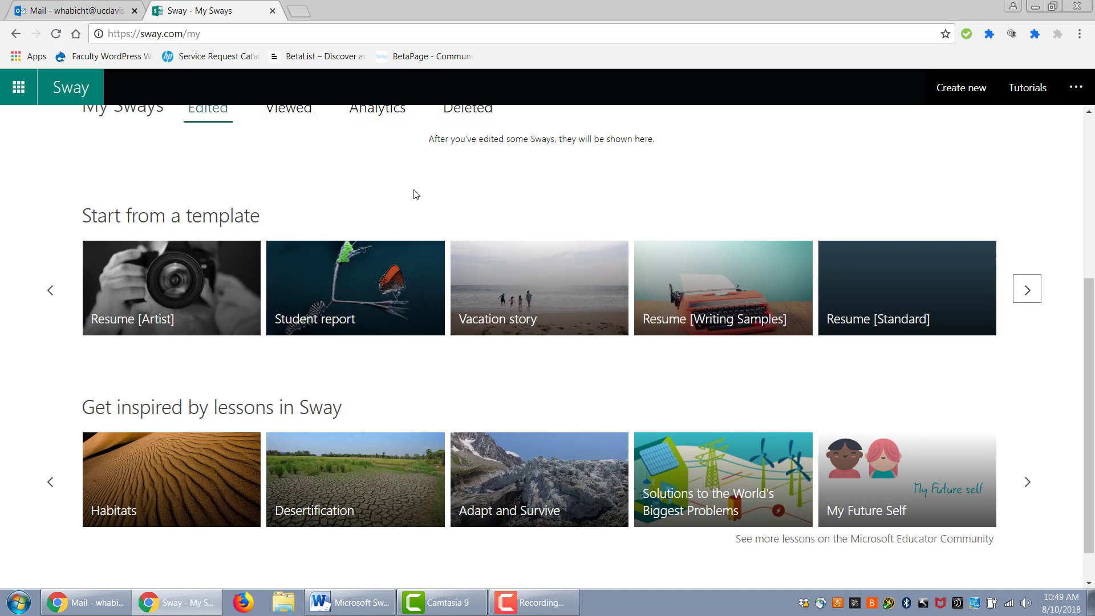
scroll(414, 191, "up", 5)
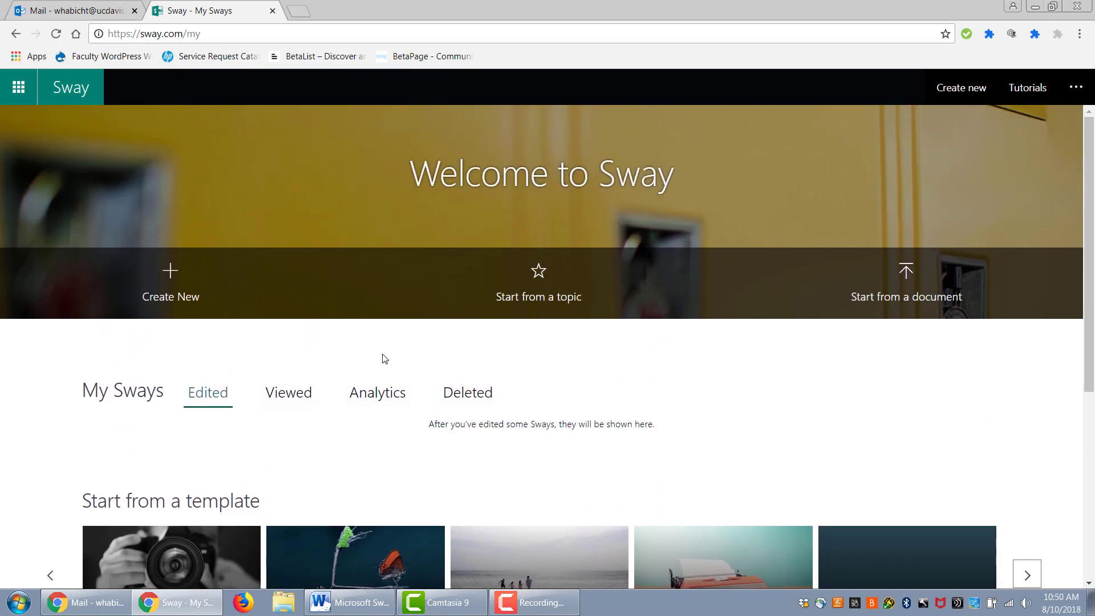
Start a new blank Sway and title it 'Summer'
left_click(164, 274)
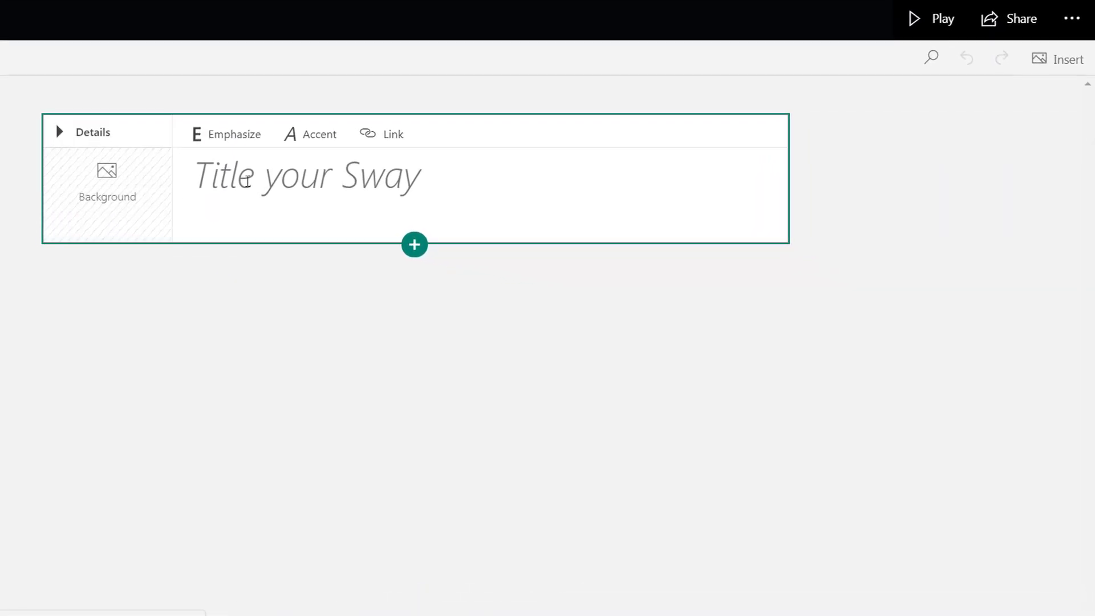
left_click(244, 177)
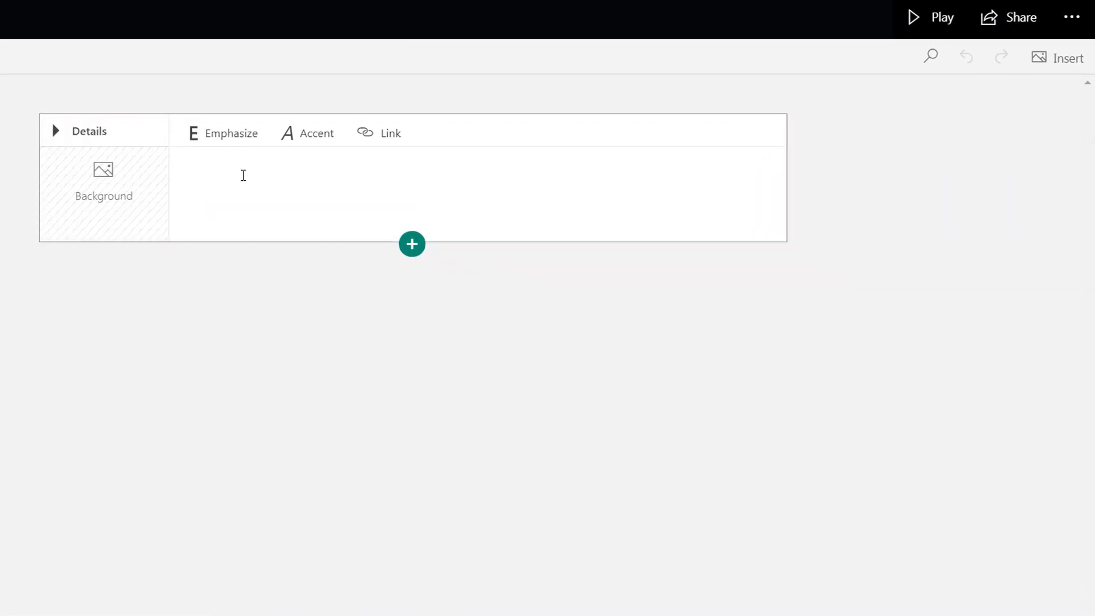
type("Summer")
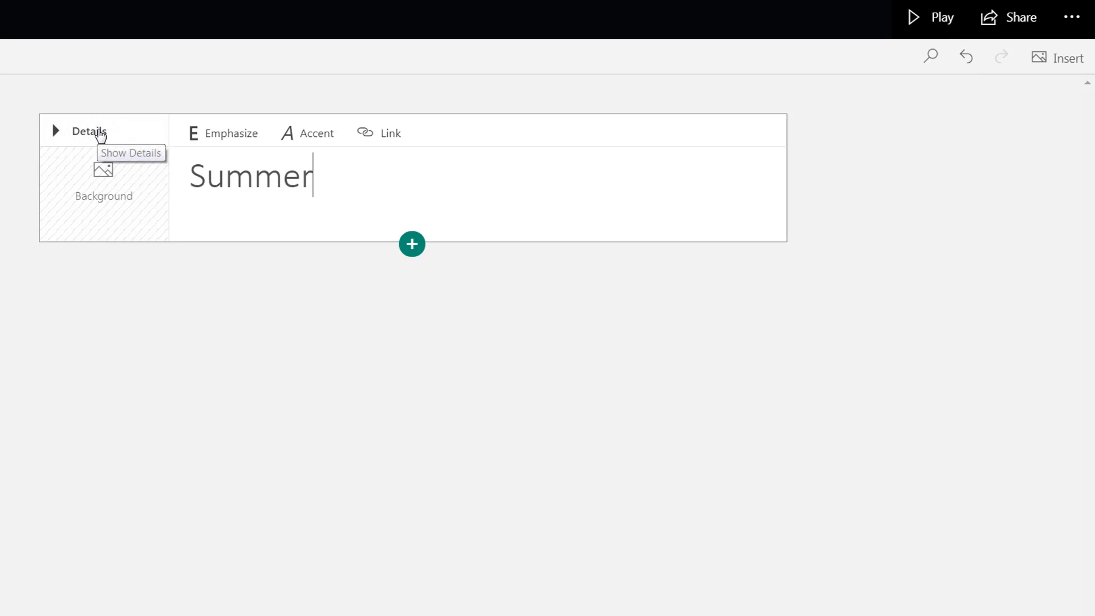
left_click(101, 134)
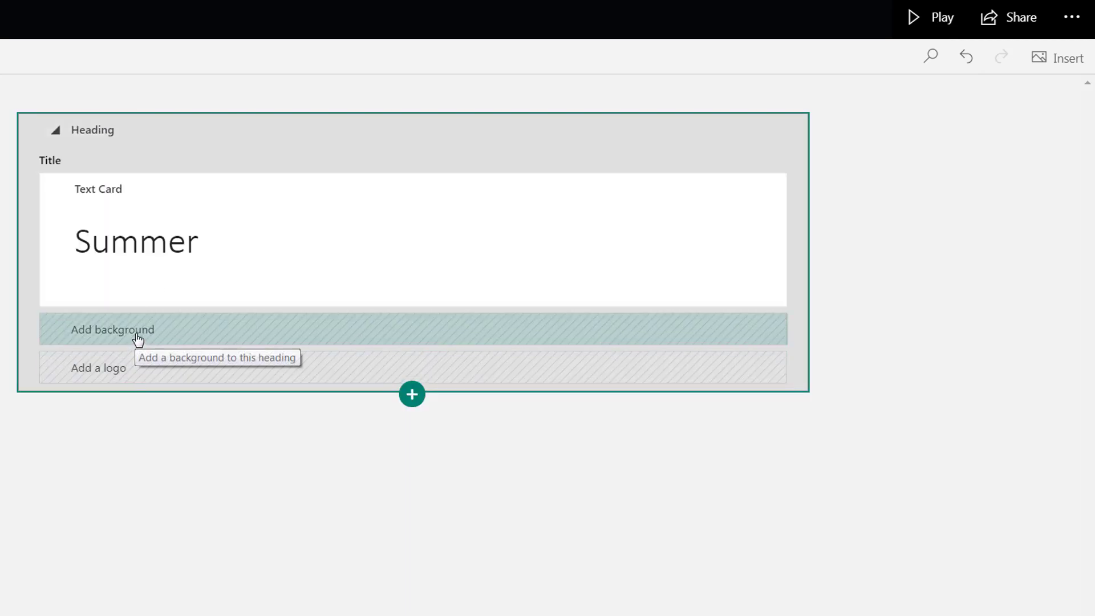
left_click(56, 131)
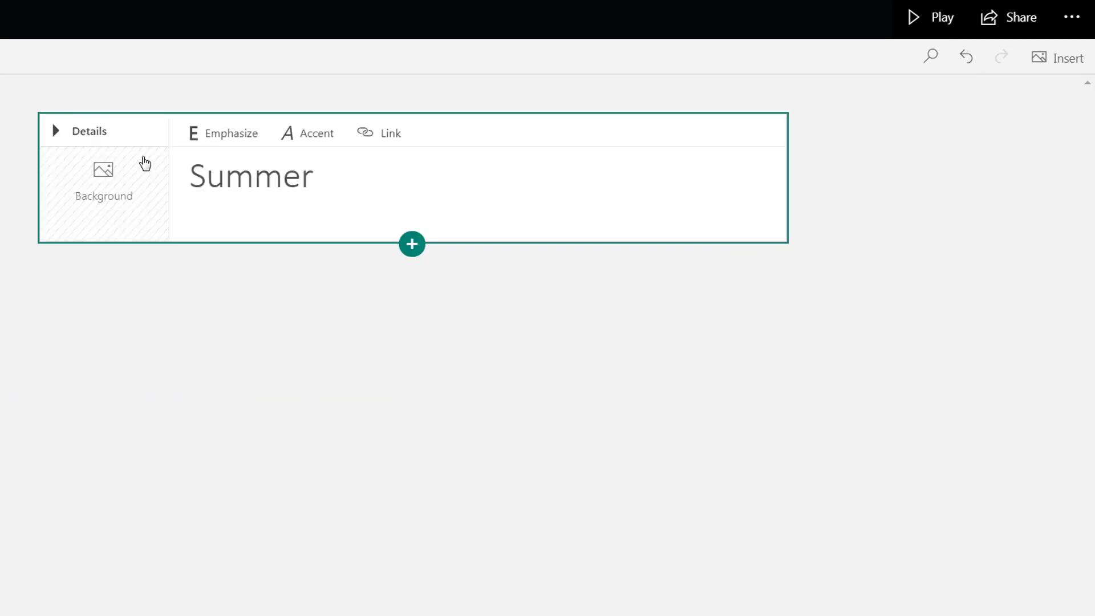
Emphasise and accent the 'Summer' title, then select its background placeholder for an image
left_click_drag(192, 178, 320, 178)
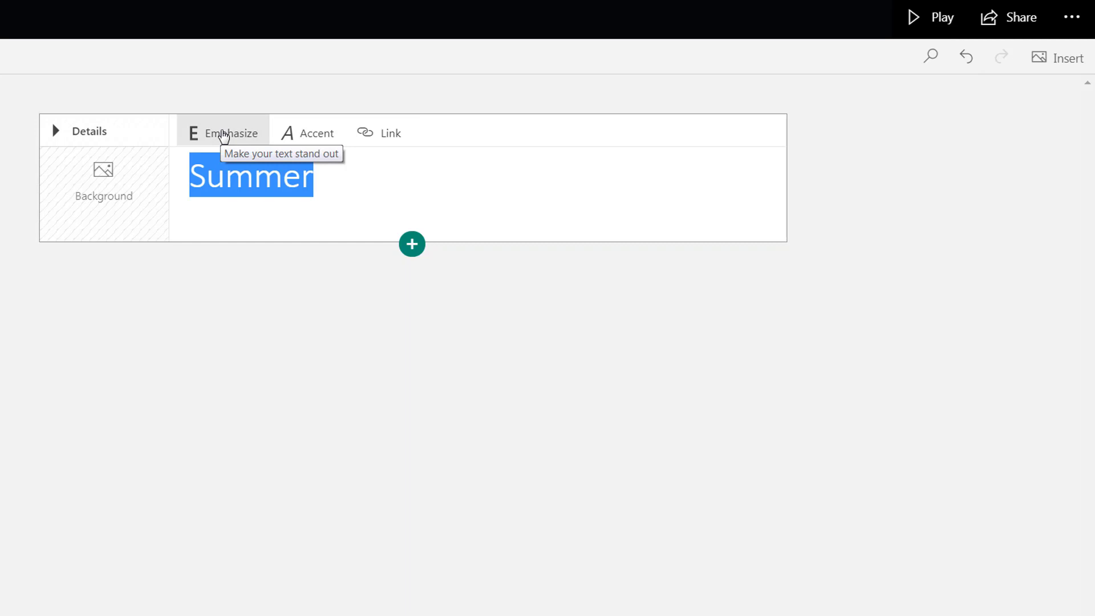
left_click(223, 136)
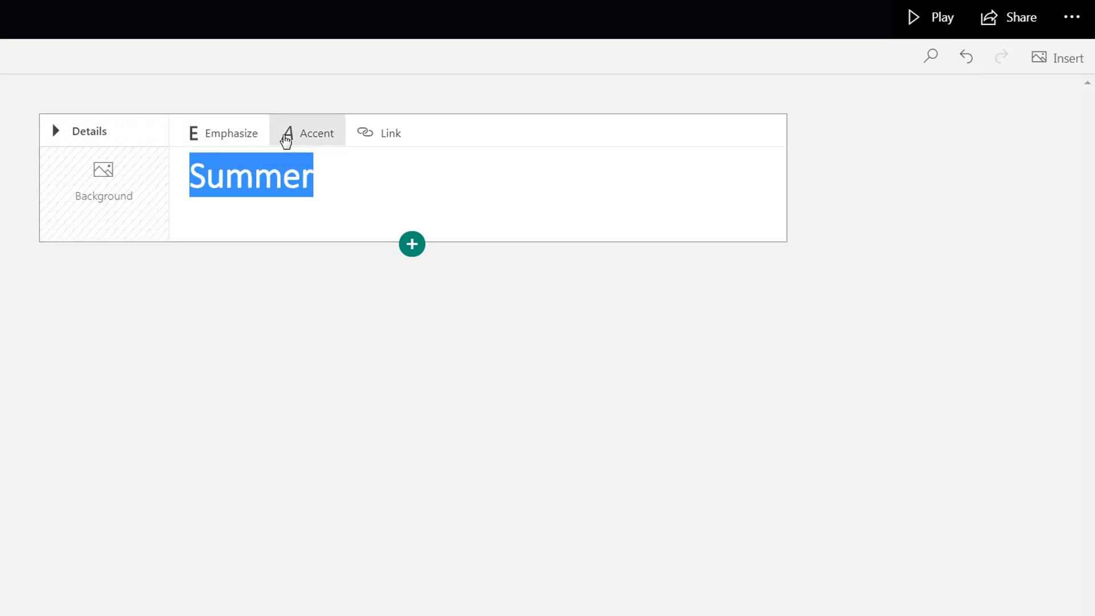
left_click(304, 136)
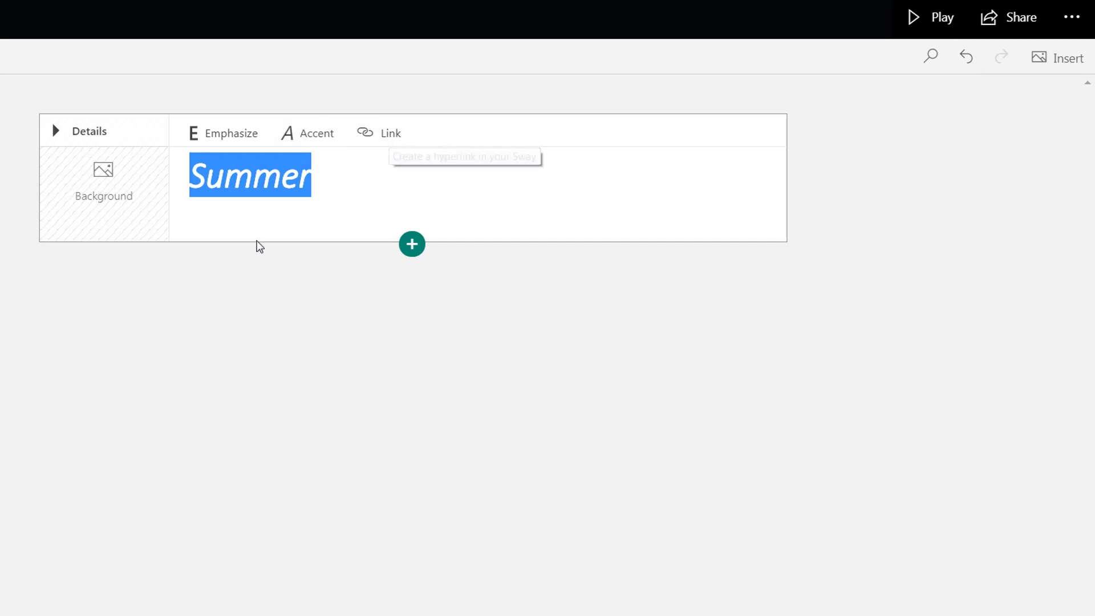
left_click(136, 214)
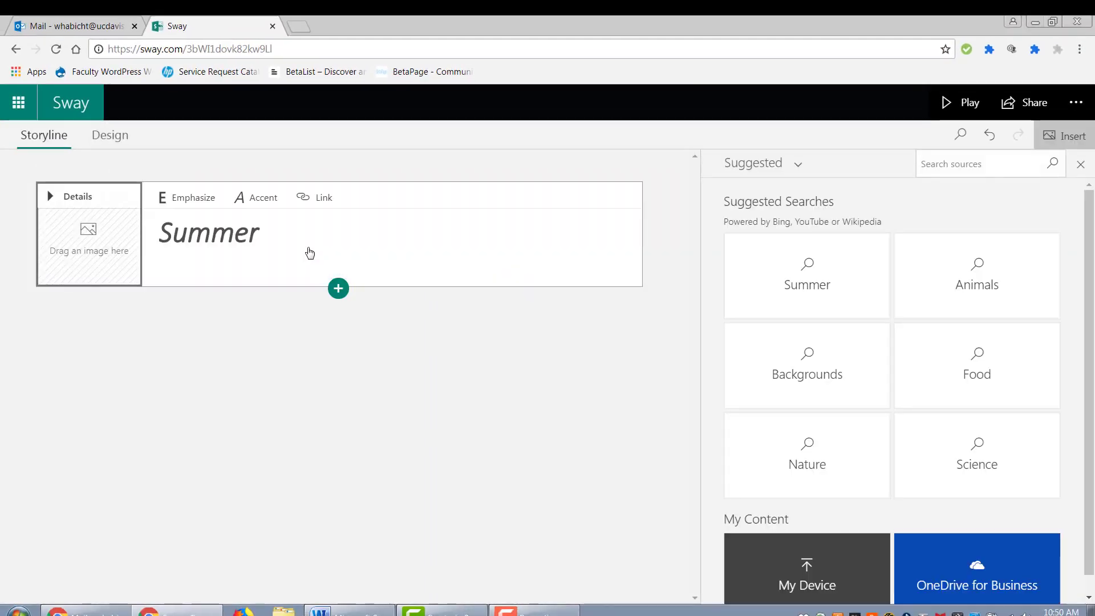
Search Summer images and set the rainbow beach-umbrella photo as the title card background
left_click(812, 265)
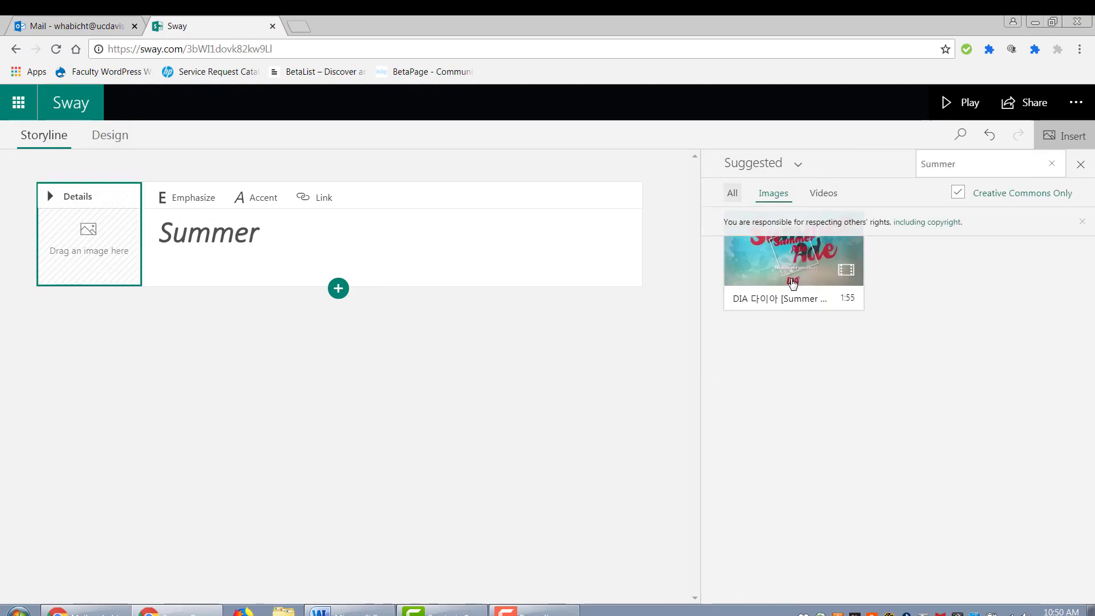
scroll(802, 382, "down", 10)
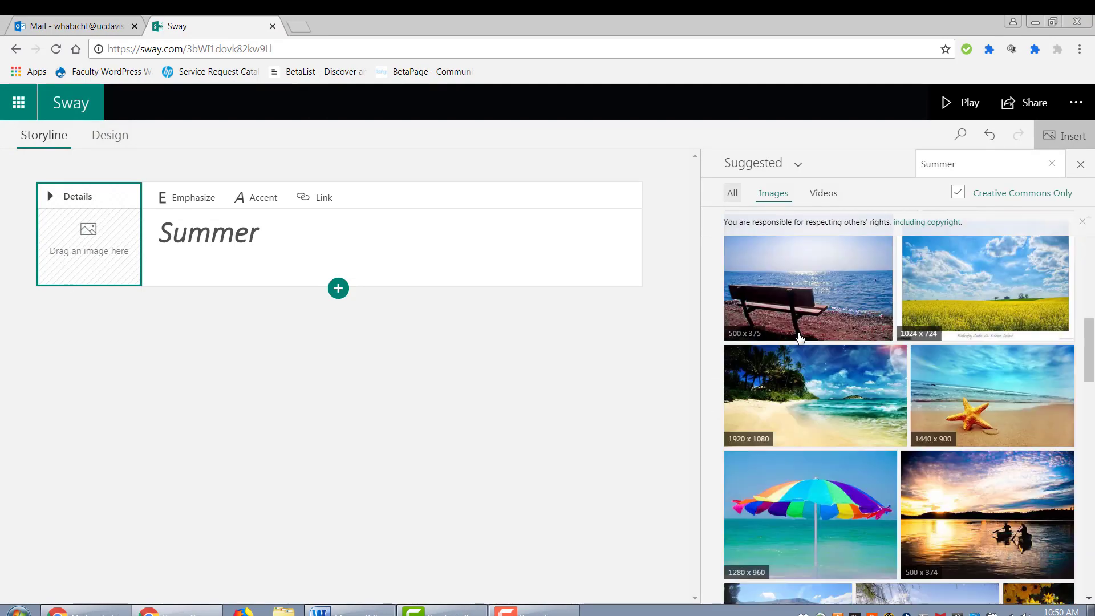
scroll(796, 337, "down", 3)
scroll(797, 336, "up", 3)
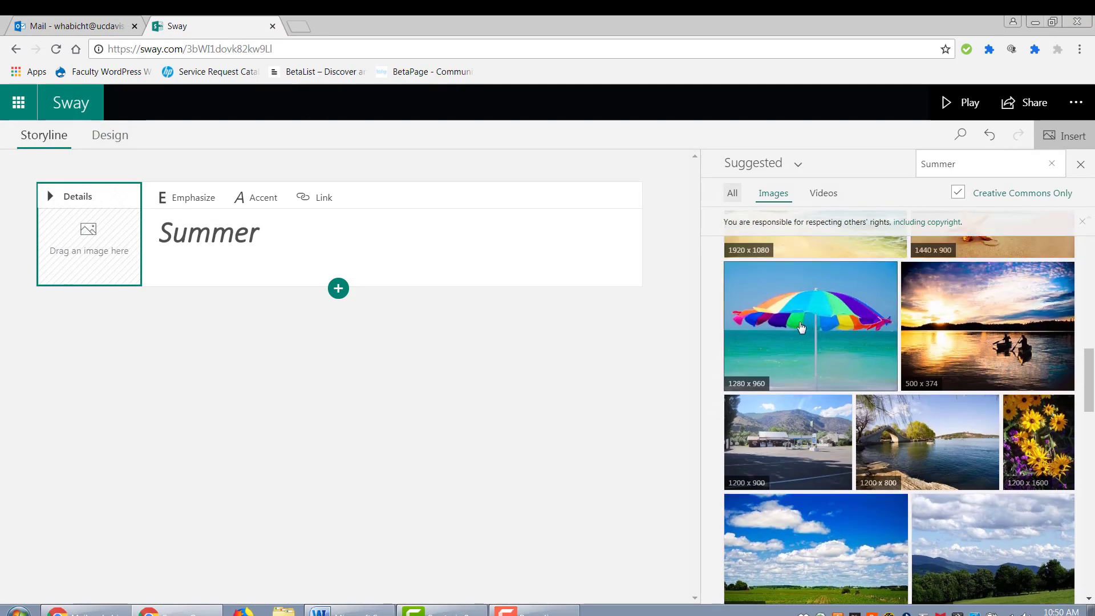
left_click_drag(798, 334, 85, 228)
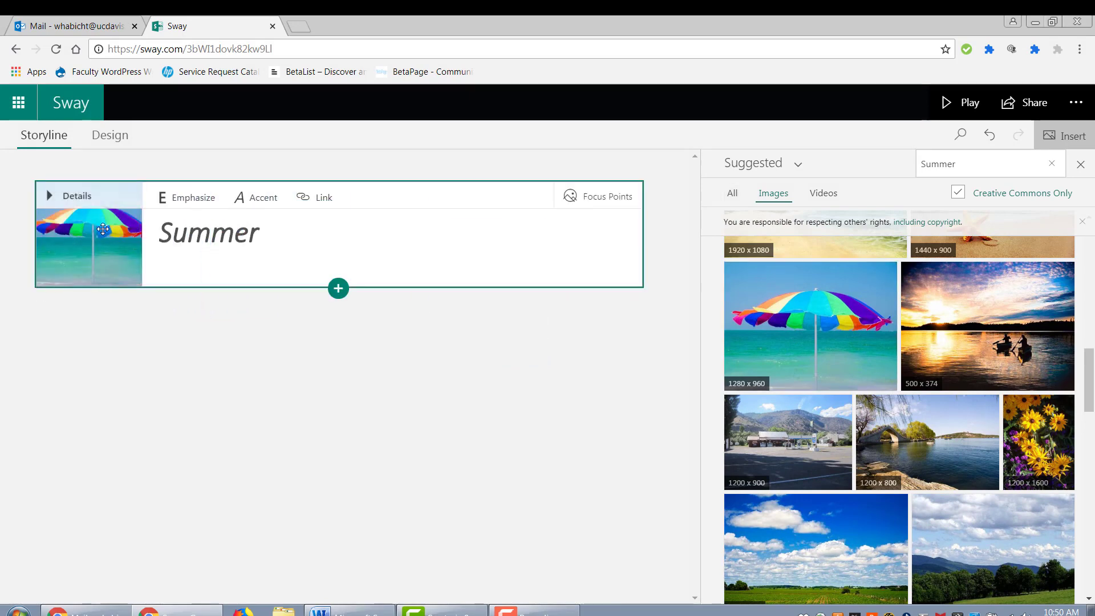
Check the title card's new background and preview the Sway, then return to editing
left_click(85, 202)
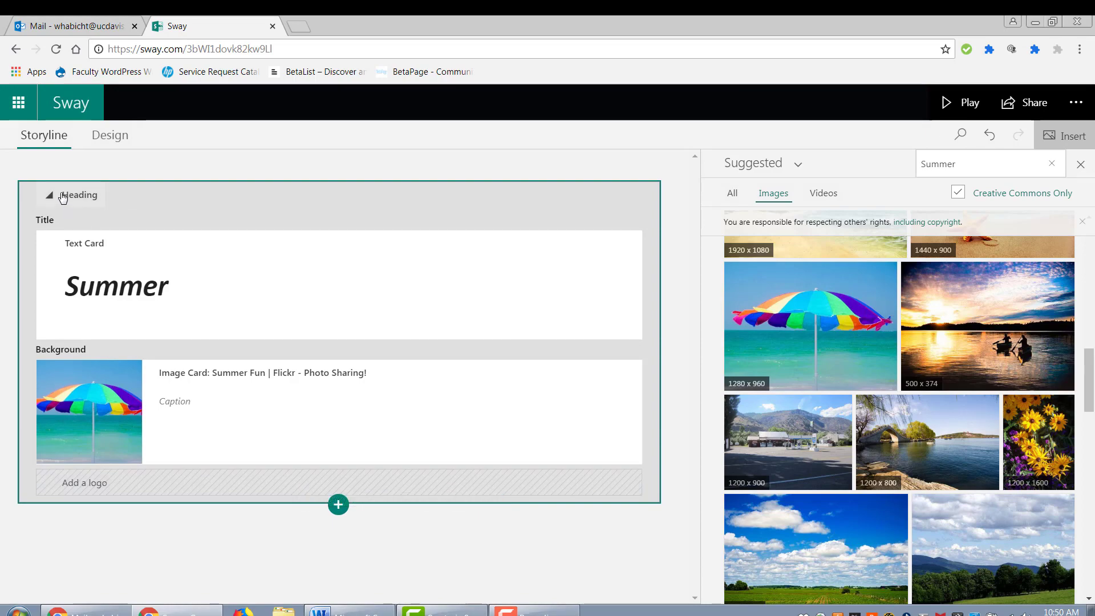
left_click(63, 196)
left_click(947, 102)
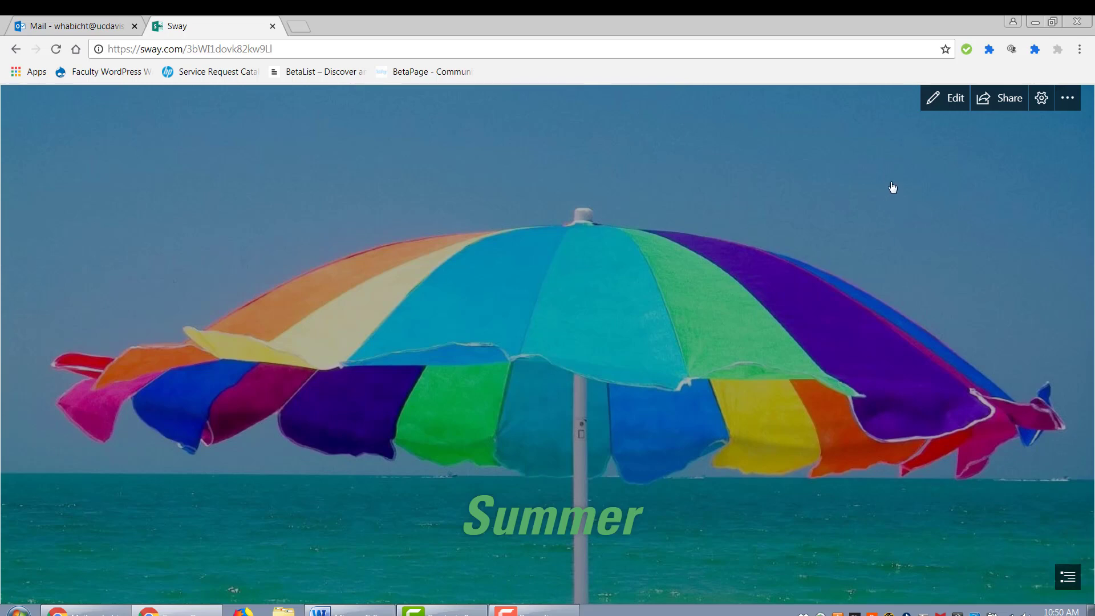
left_click(949, 100)
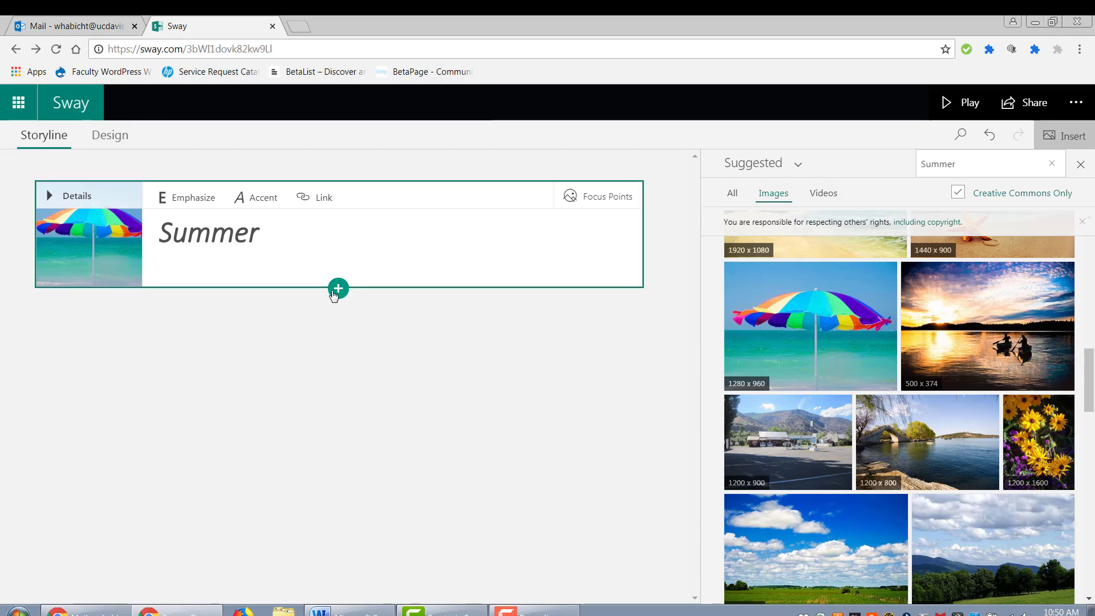
left_click(336, 291)
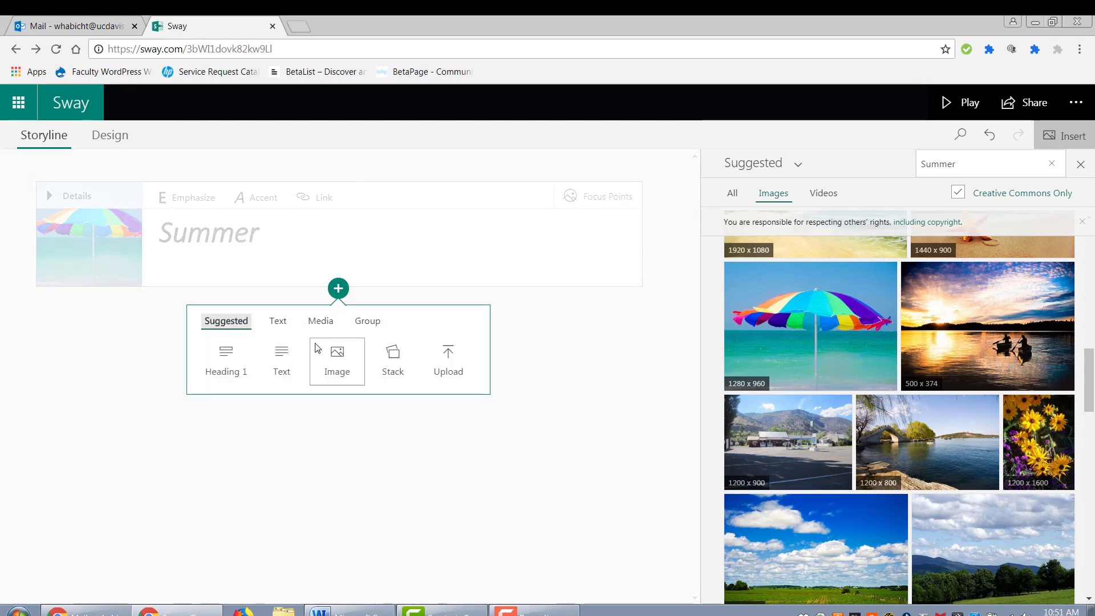
left_click(225, 365)
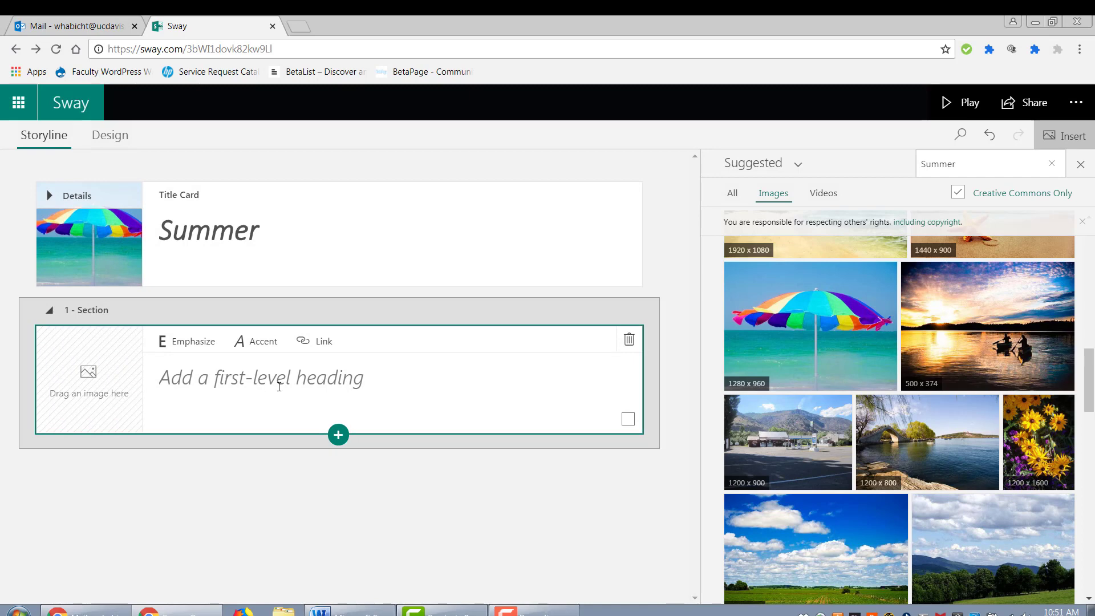
left_click(268, 386)
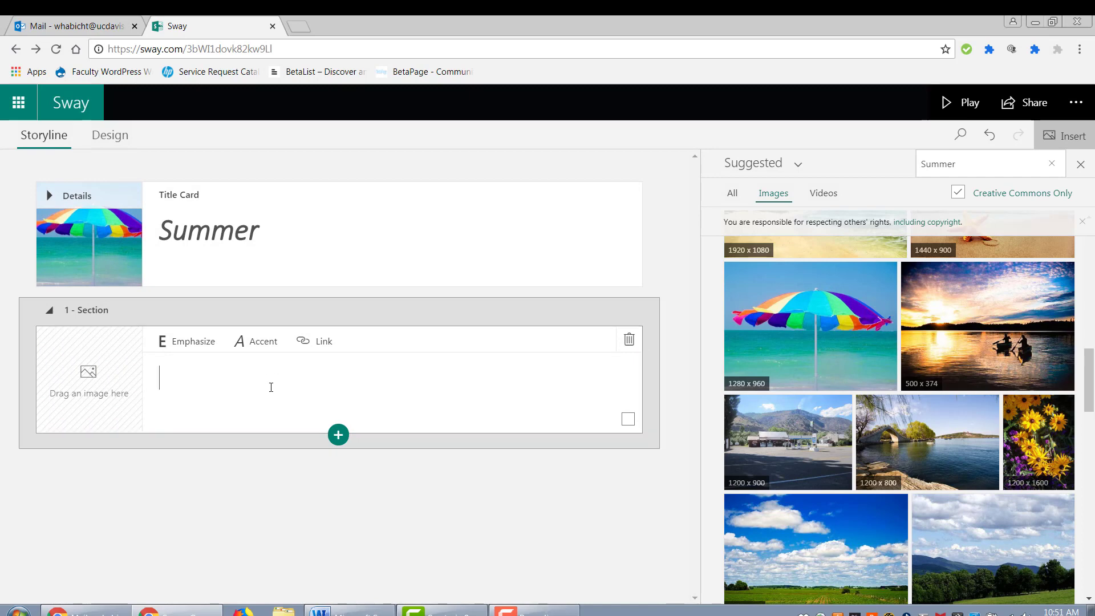
type("First heading")
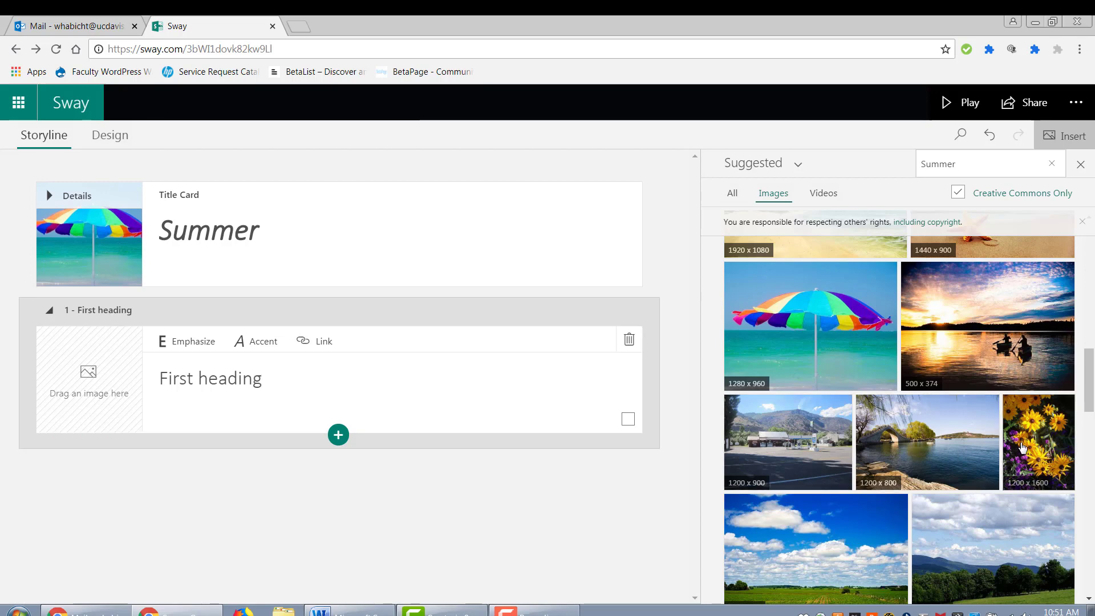
left_click_drag(1023, 450, 92, 381)
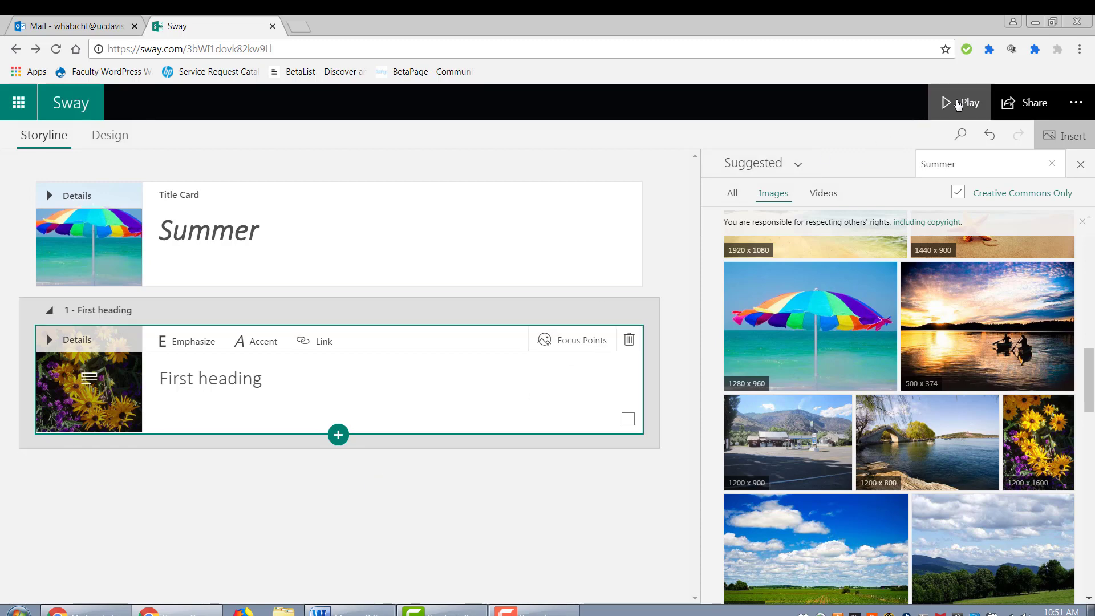
left_click(958, 102)
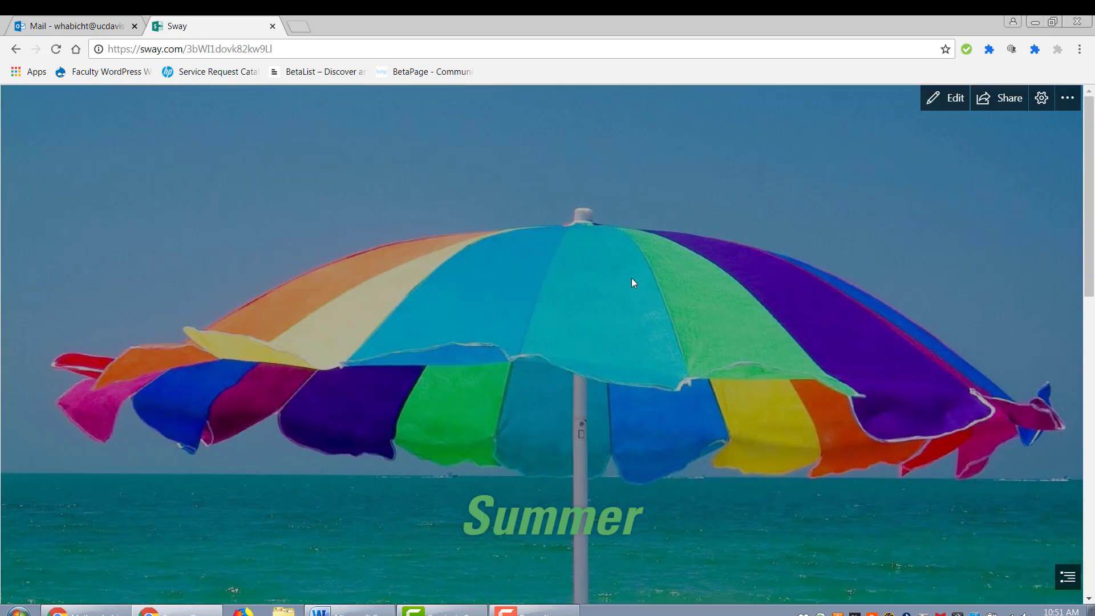
scroll(632, 281, "down", 3)
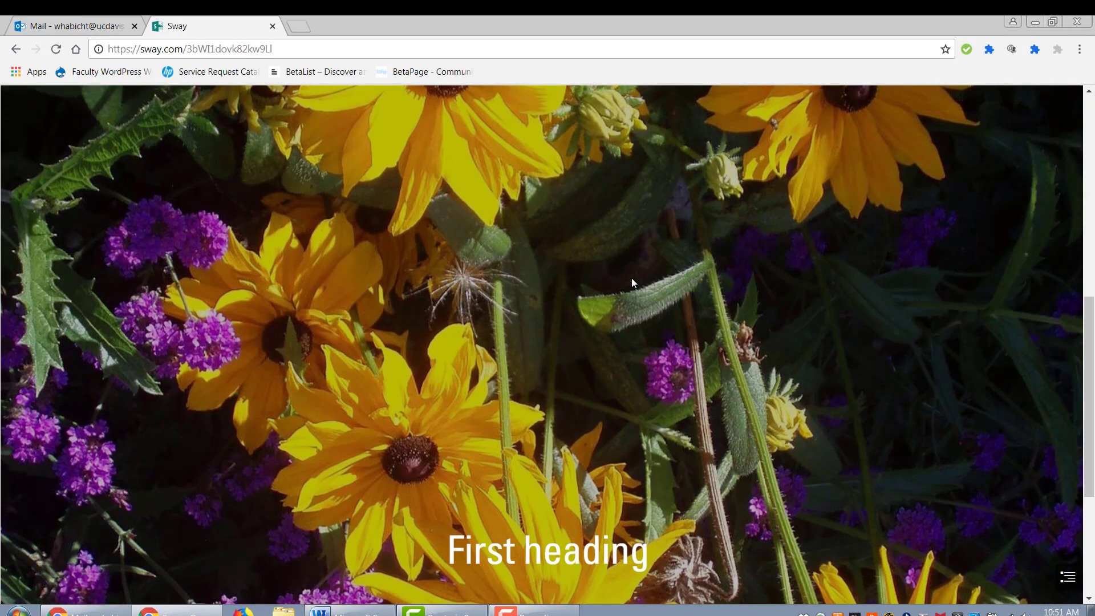
key("alt+Left")
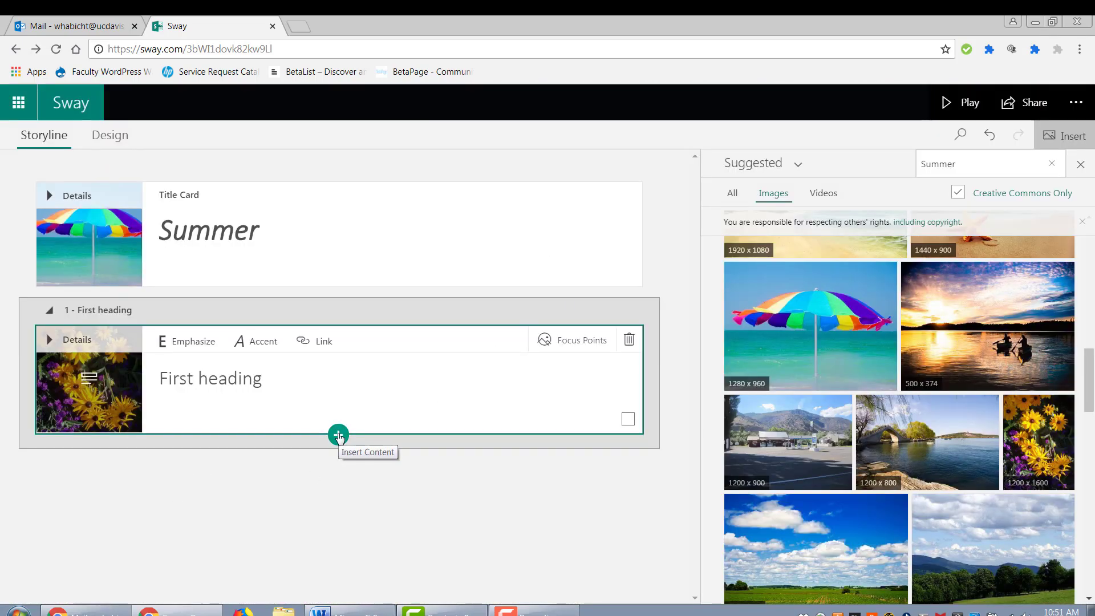
Add a text card reading 'Text goes here' below First heading and give it stronger emphasis
left_click(338, 435)
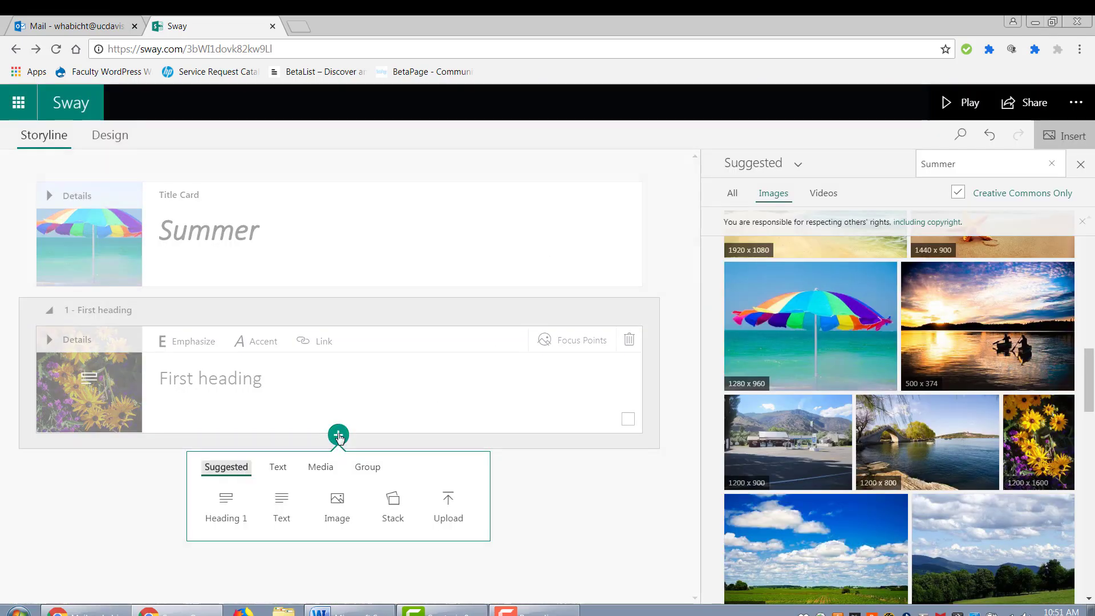
left_click(272, 503)
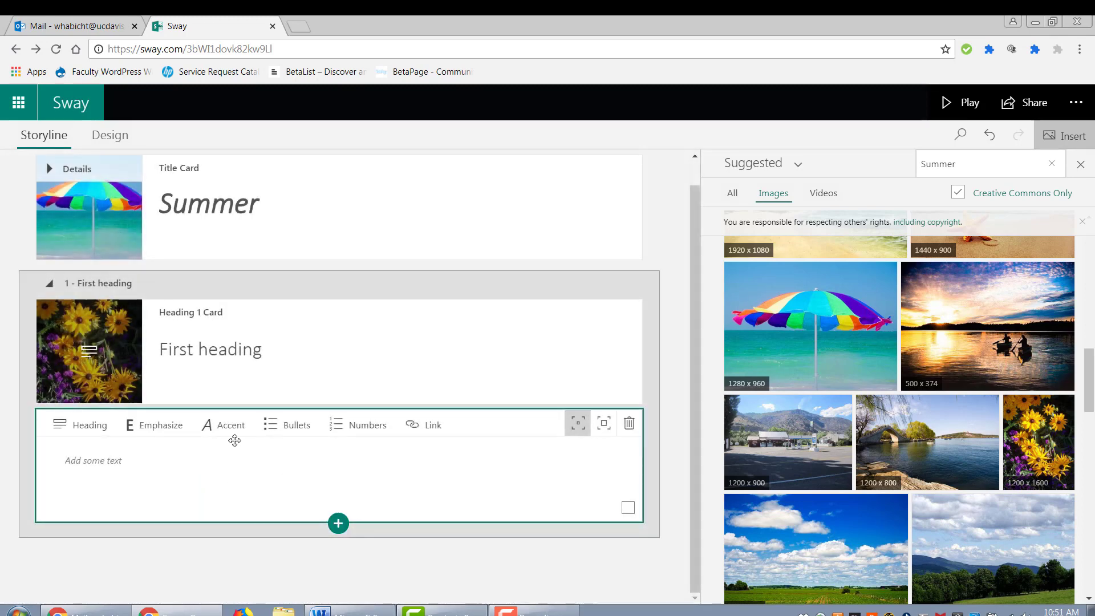
left_click(121, 463)
type("Text")
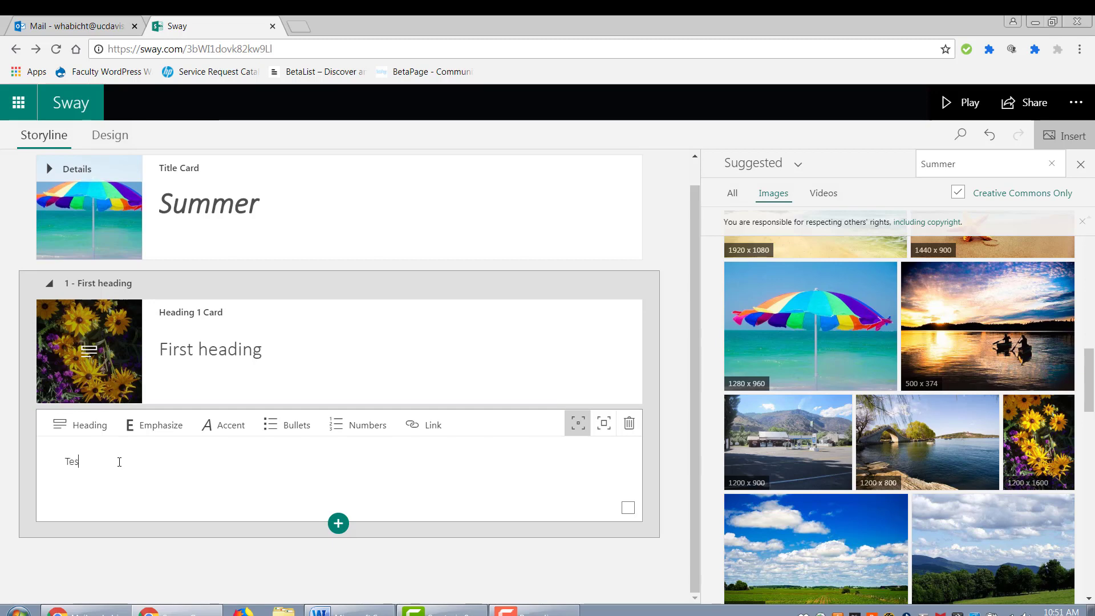
type(" goes here")
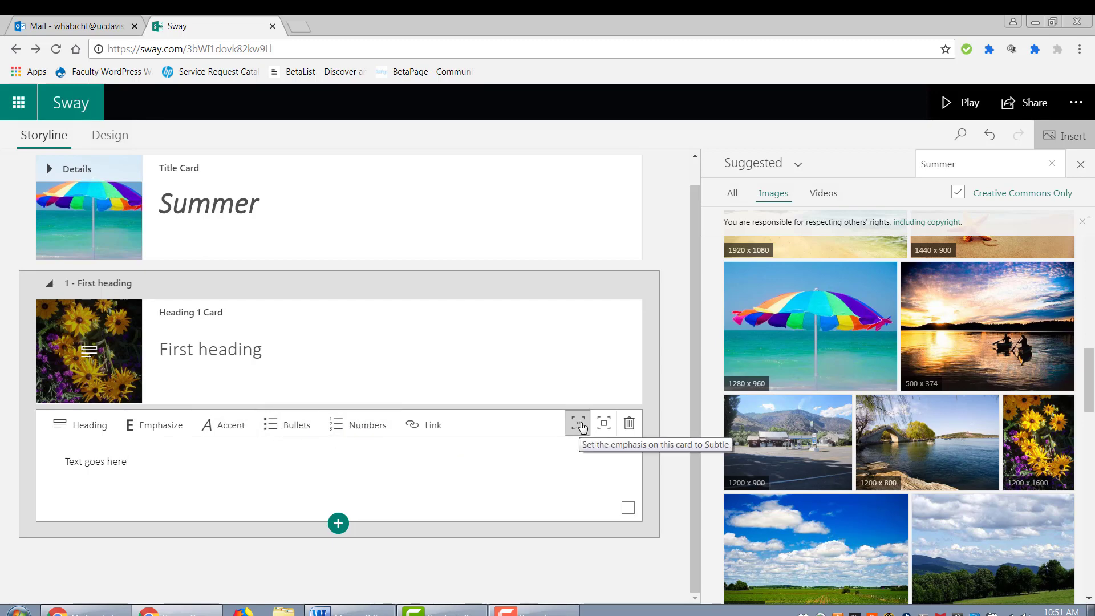
left_click(602, 423)
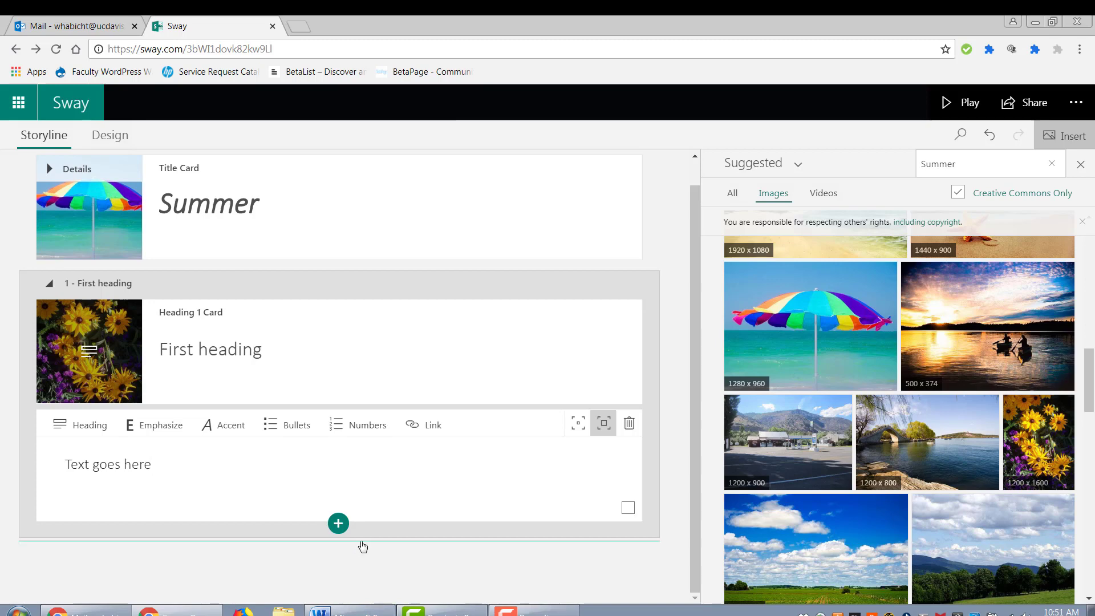
left_click(362, 544)
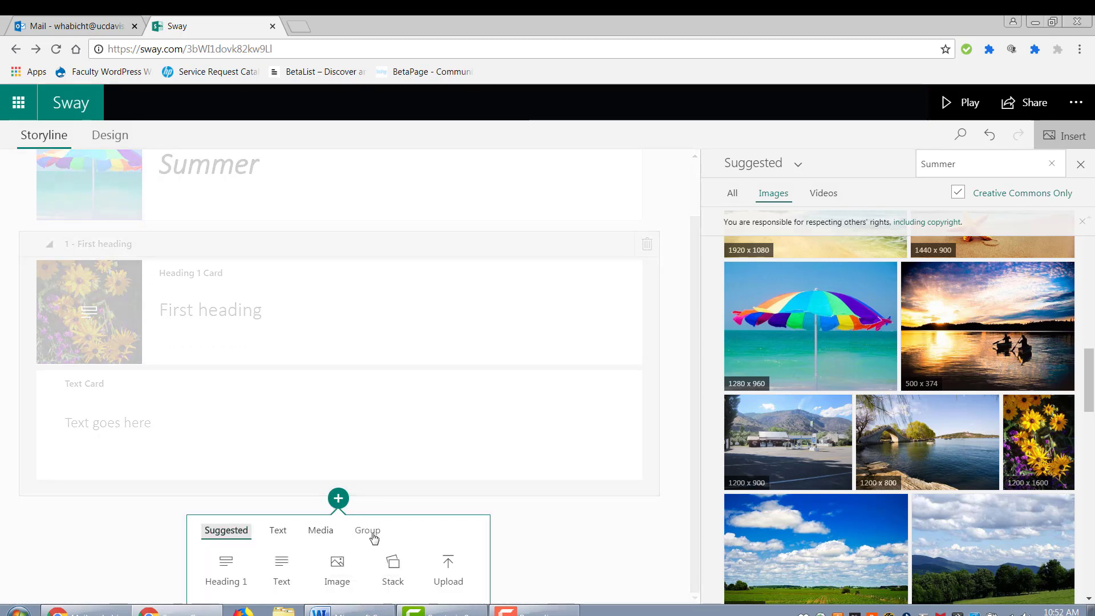
Insert an automatic group after the text card containing an empty video card
left_click(374, 535)
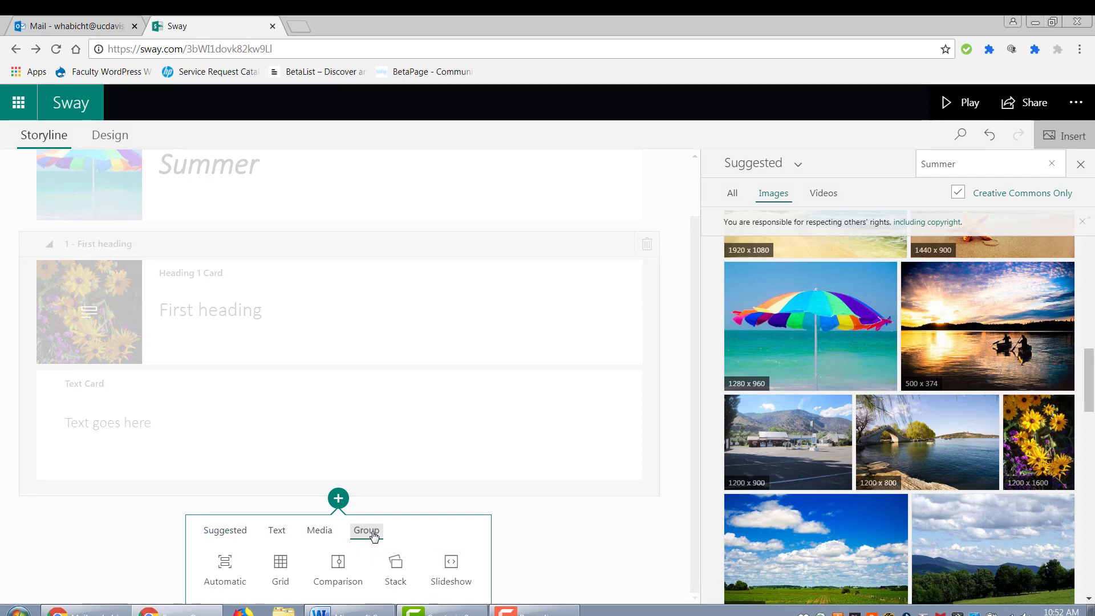
left_click(237, 568)
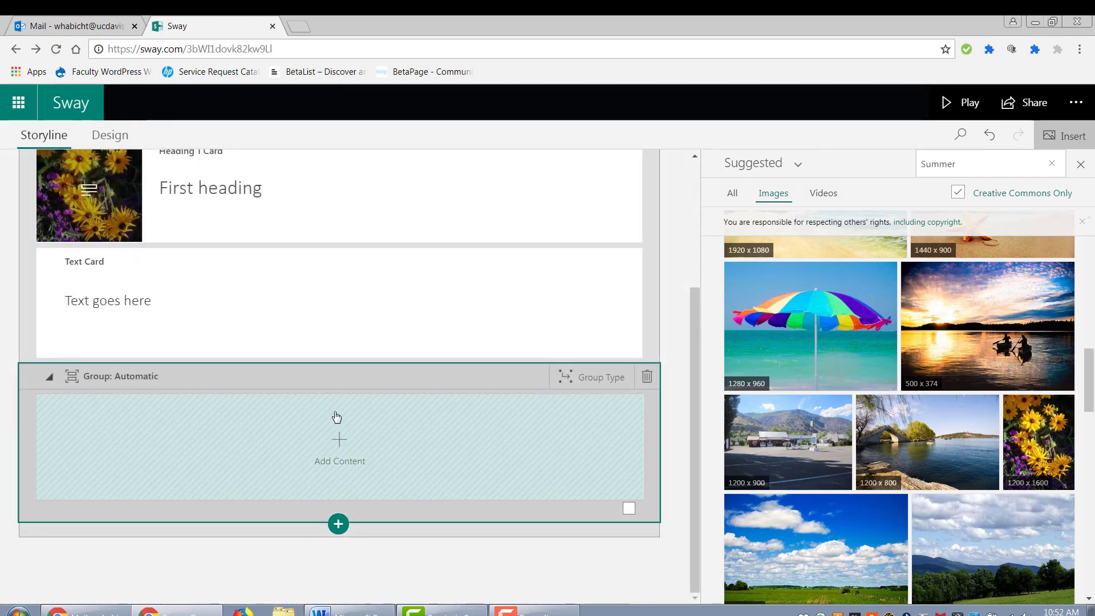
left_click(347, 444)
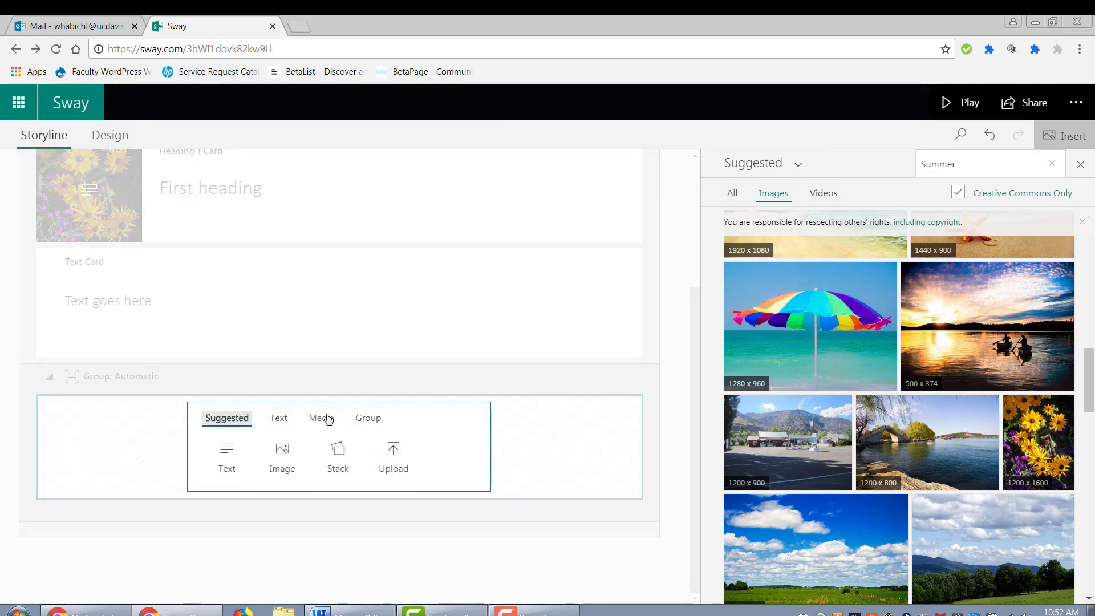
left_click(328, 419)
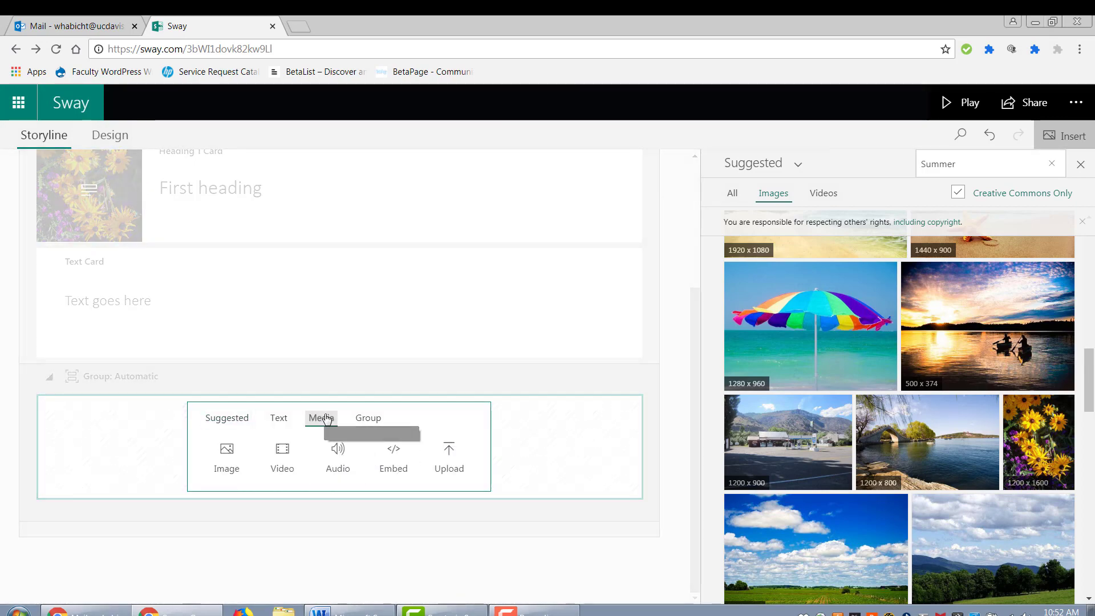
left_click(287, 457)
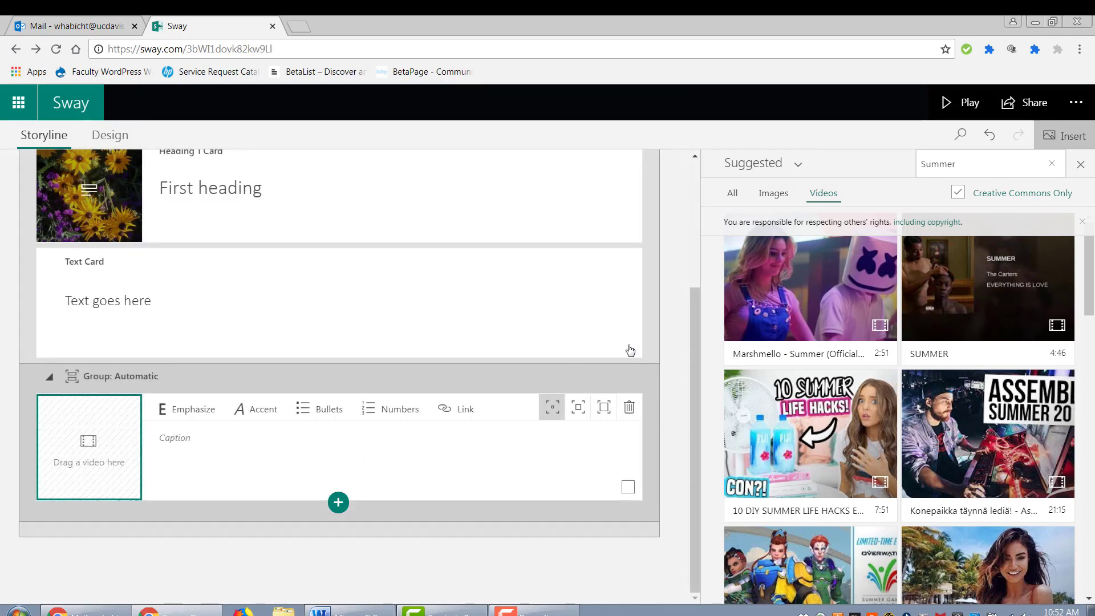
Search videos for 'beach' and place the tropical palm-beach video in the card
left_click(937, 166)
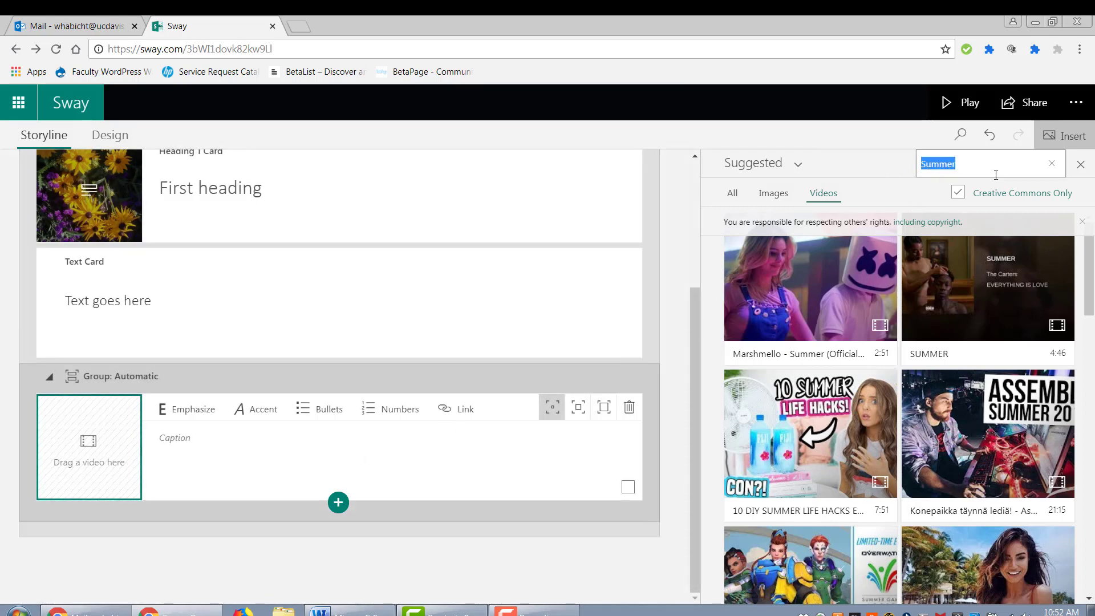
type("beach")
key("Return")
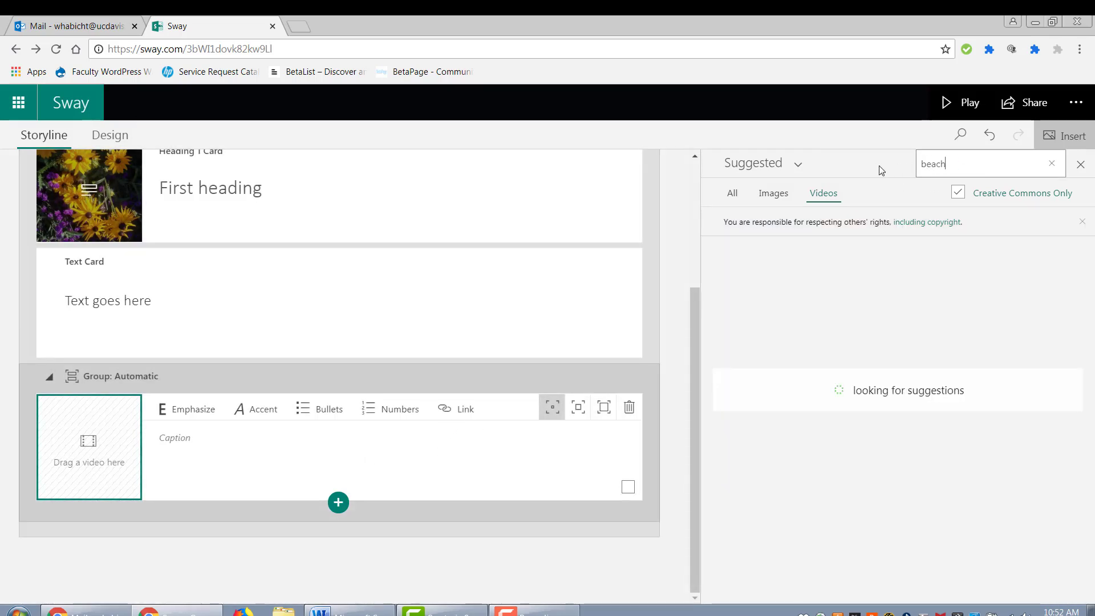
scroll(819, 364, "down", 2)
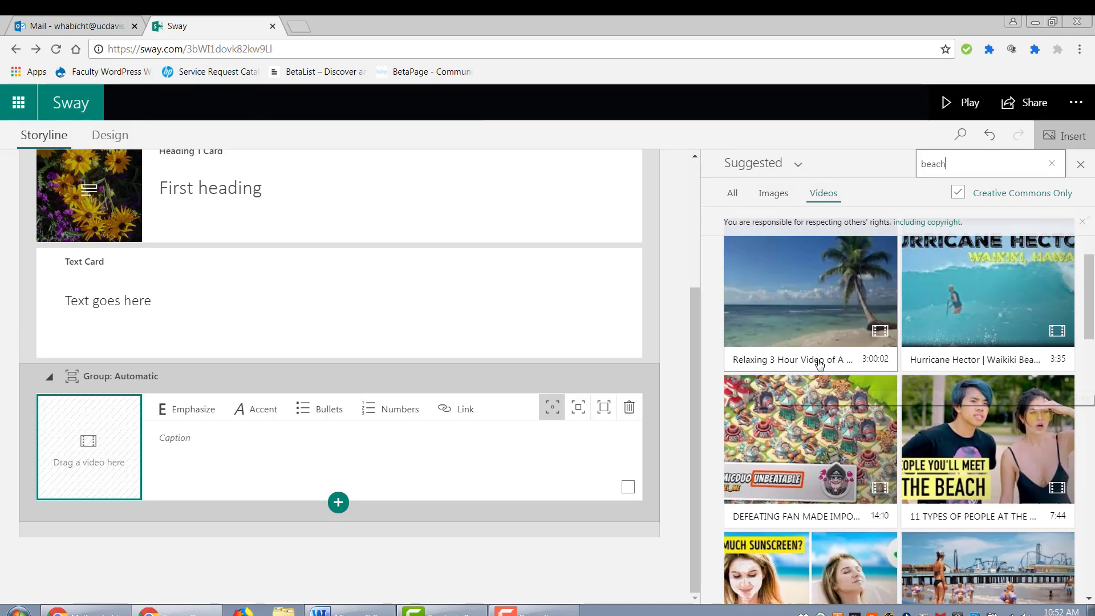
scroll(820, 356, "up", 2)
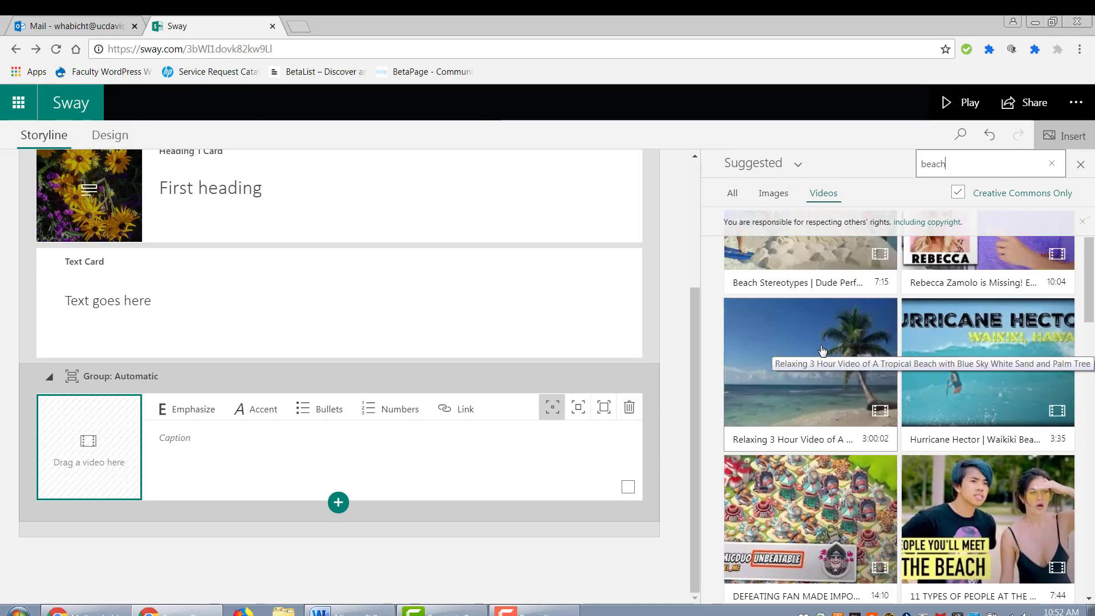
left_click_drag(823, 353, 81, 434)
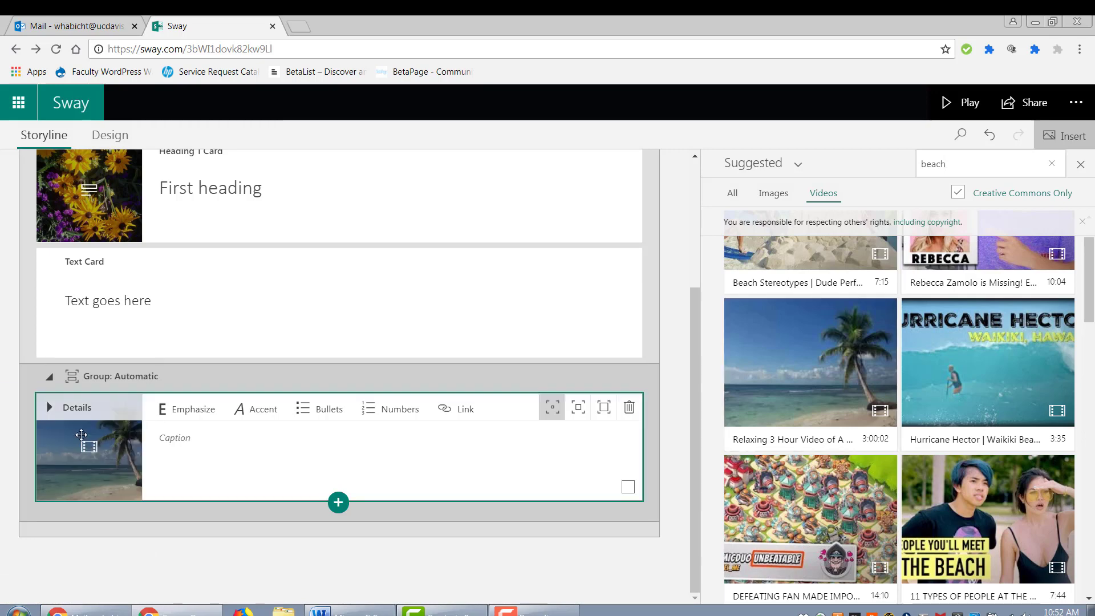
After reviewing the video card's details, move the 'Text goes here' card above the First heading section
left_click(291, 464)
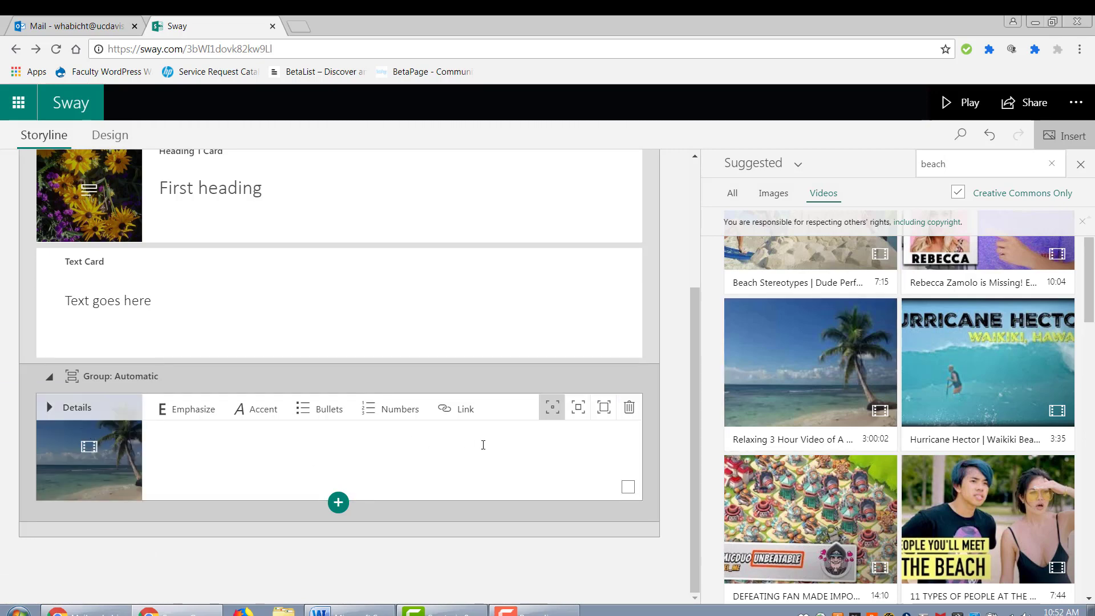
left_click(87, 408)
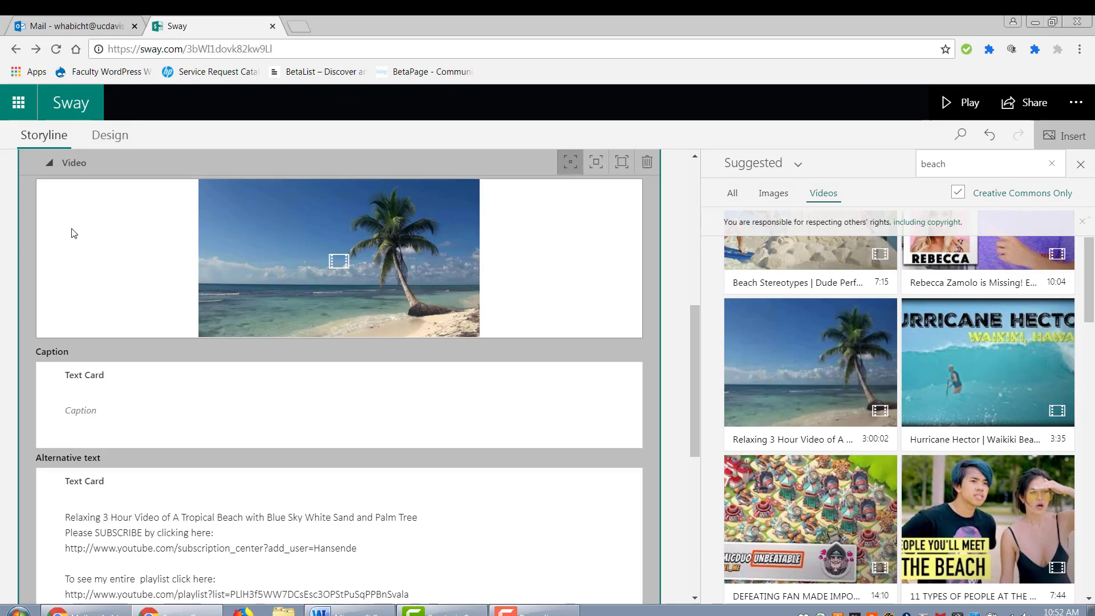
left_click(70, 167)
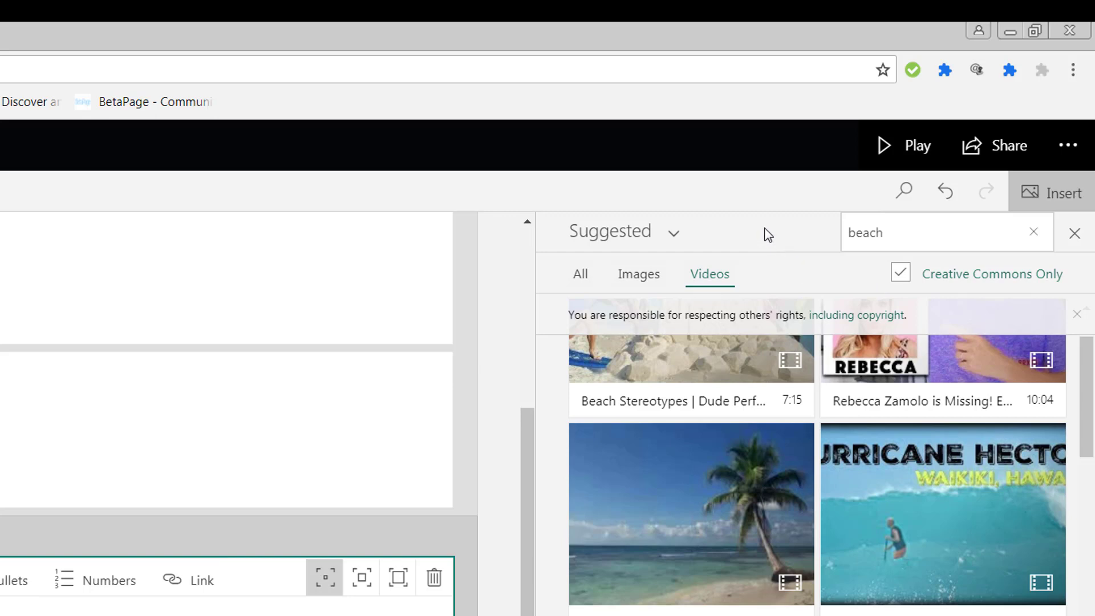
left_click(264, 546)
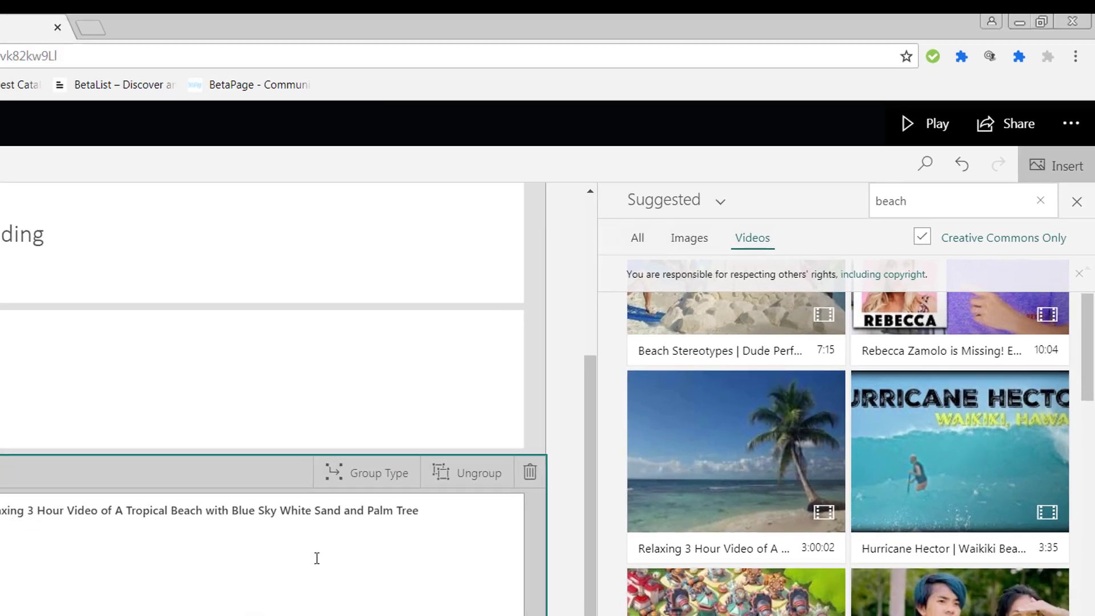
left_click(213, 609)
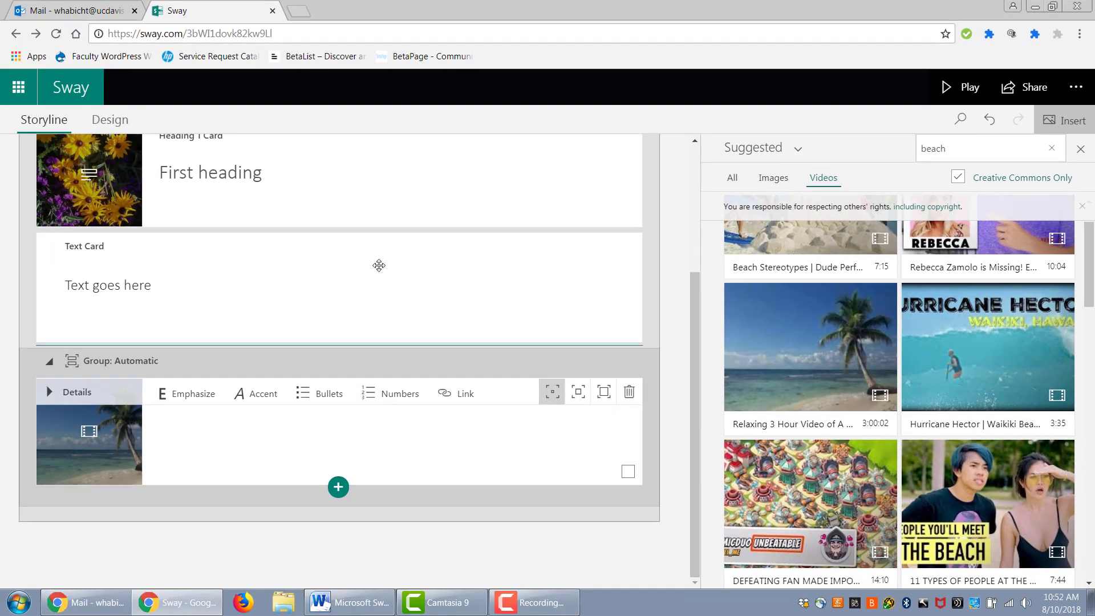
left_click_drag(374, 264, 396, 298)
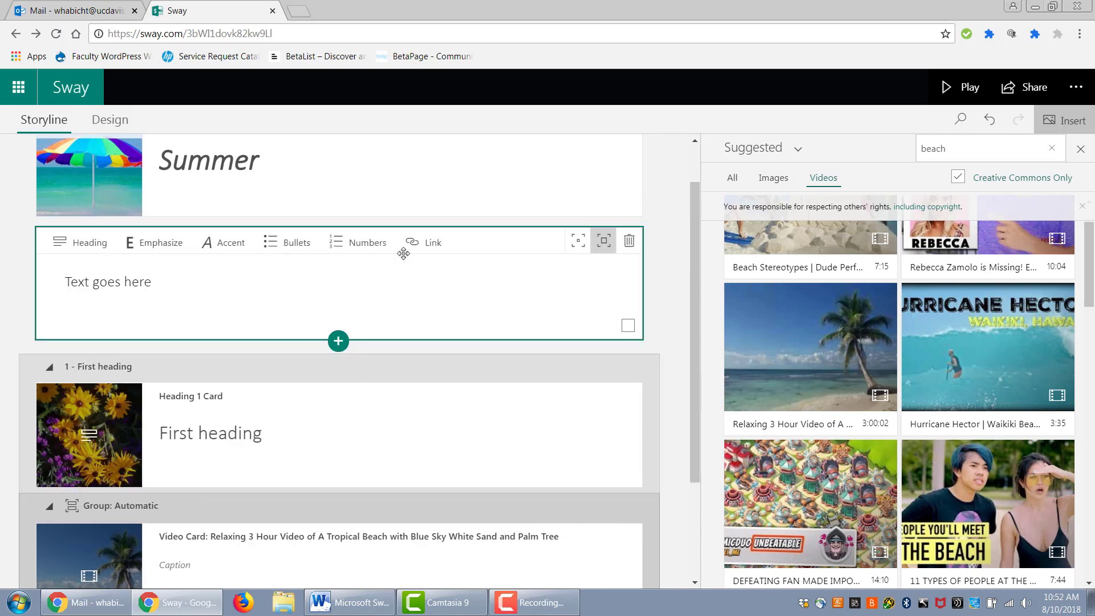
Move the 'Text goes here' card back below First heading, just above the video group
left_click_drag(488, 239, 402, 384)
scroll(422, 294, "down", 3)
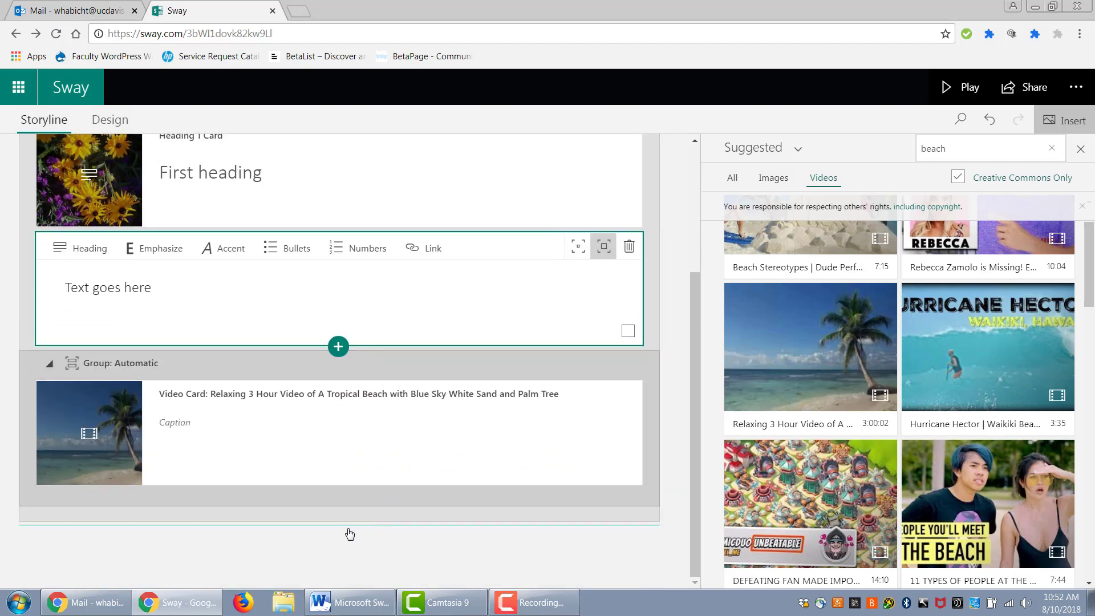
left_click(338, 349)
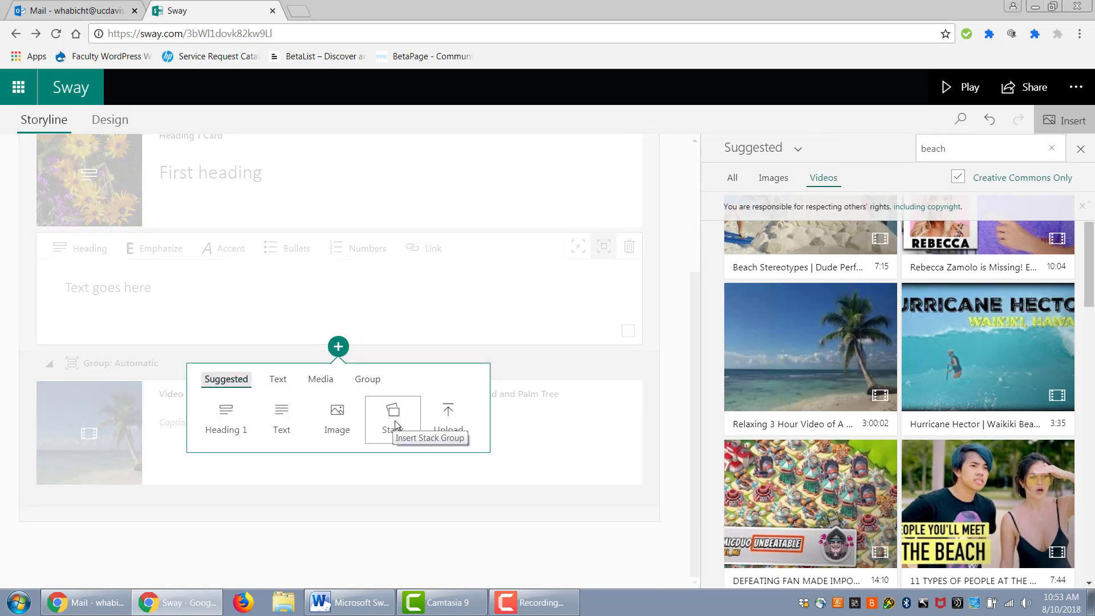
Insert a Stack group after the text card with an image card holding the Hawaii beach photo
left_click(395, 425)
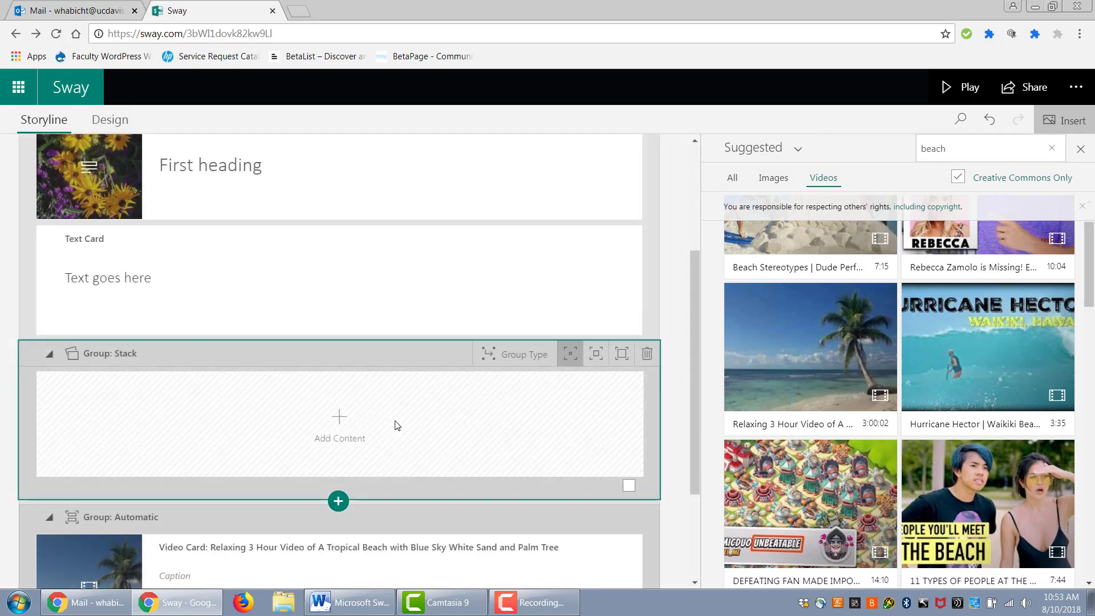
left_click(345, 417)
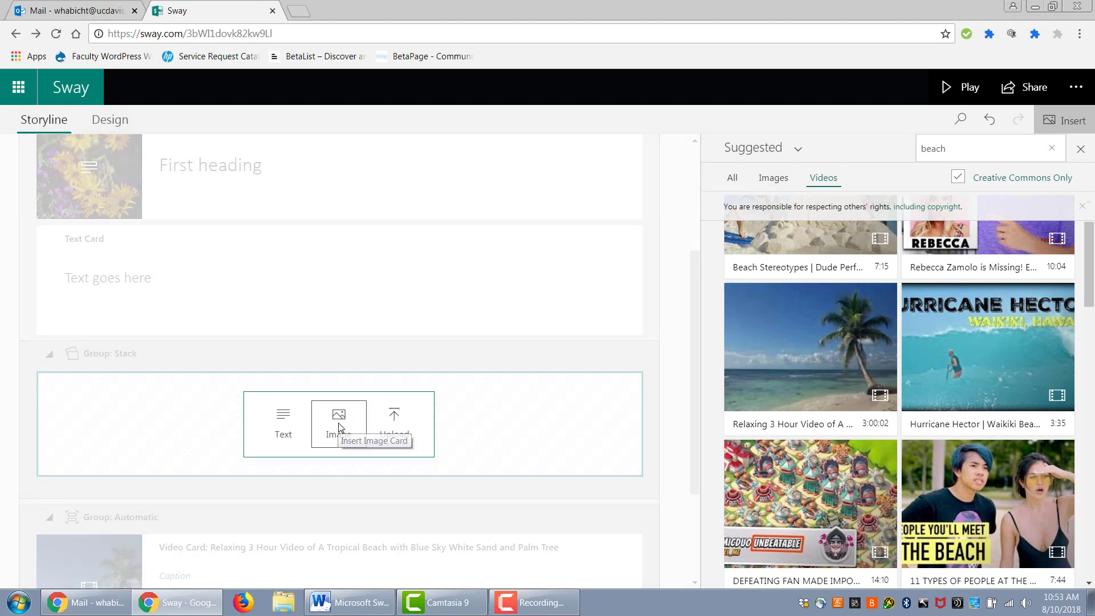
left_click(337, 423)
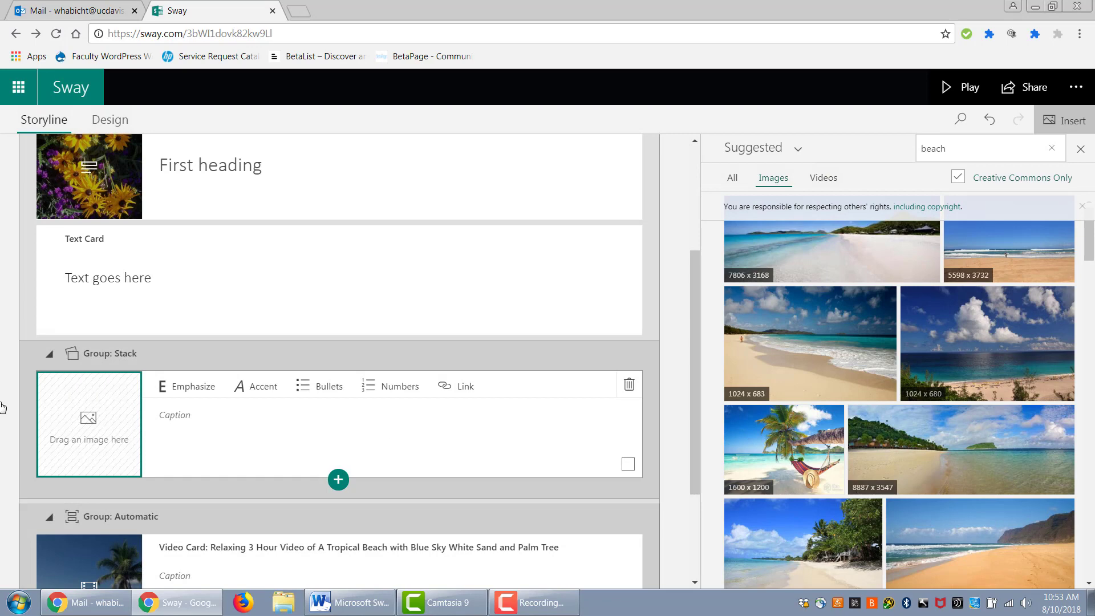
left_click(61, 356)
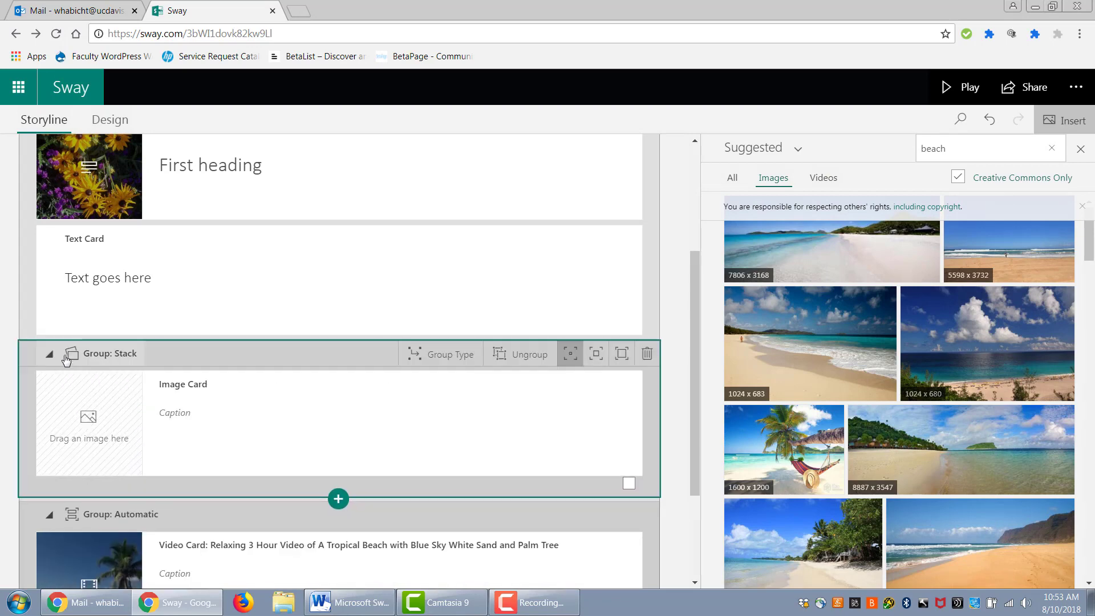
left_click_drag(806, 354, 110, 433)
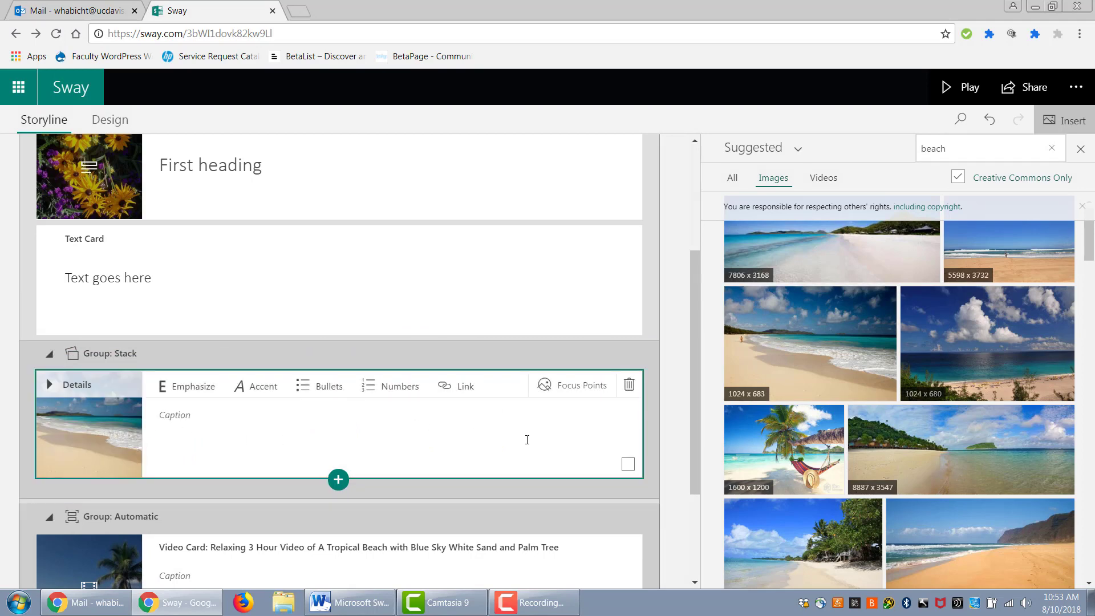
scroll(498, 425, "down", 3)
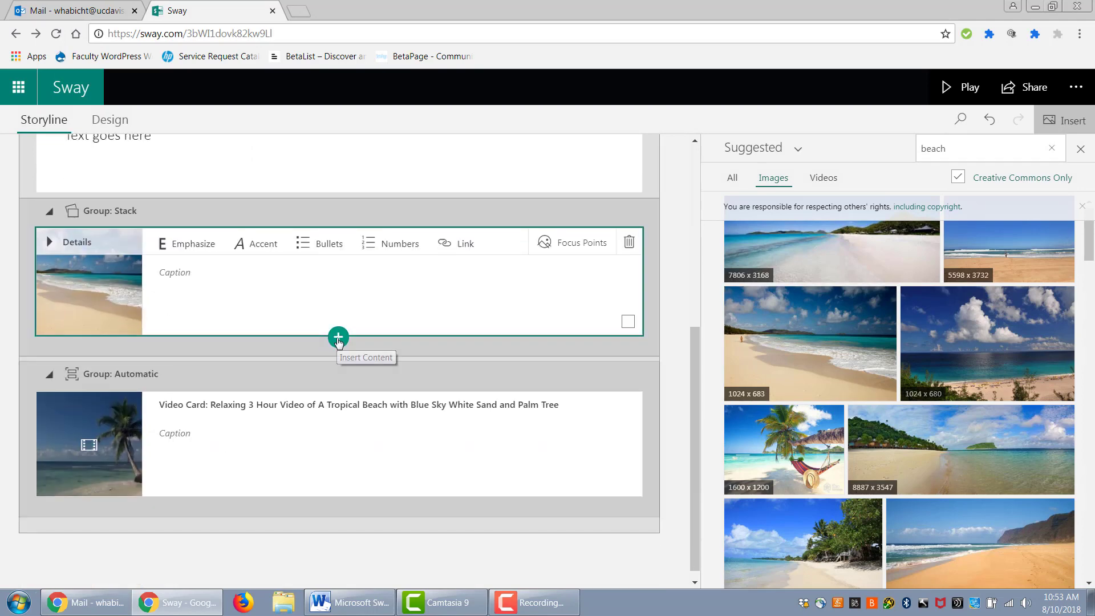
Add two more image cards holding the Bermuda beach and hammock-and-palm beach photos
left_click(338, 338)
left_click(338, 386)
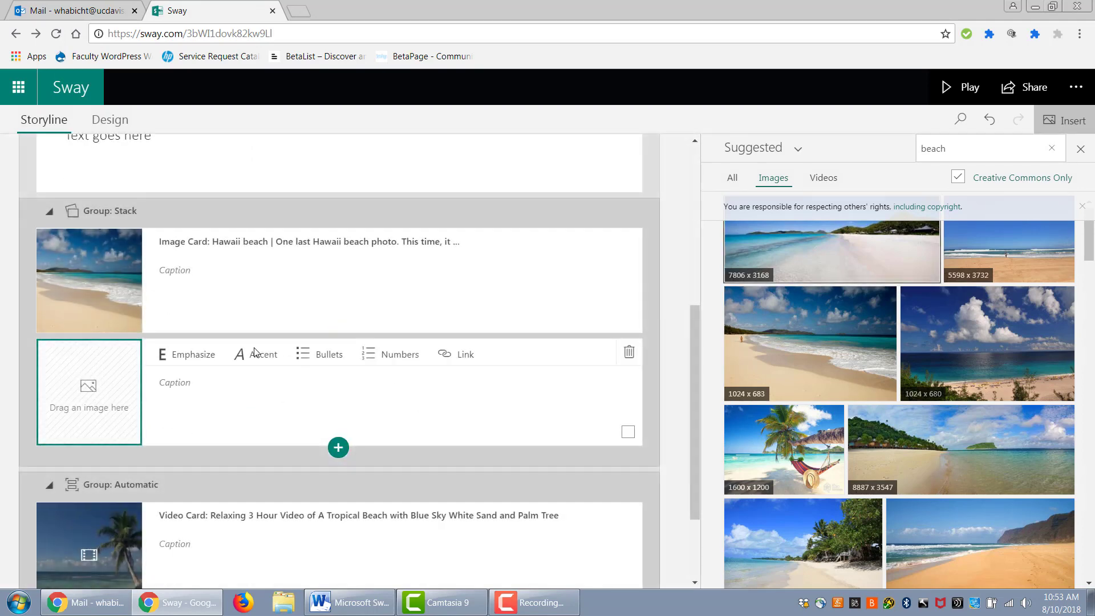
left_click_drag(969, 336, 89, 394)
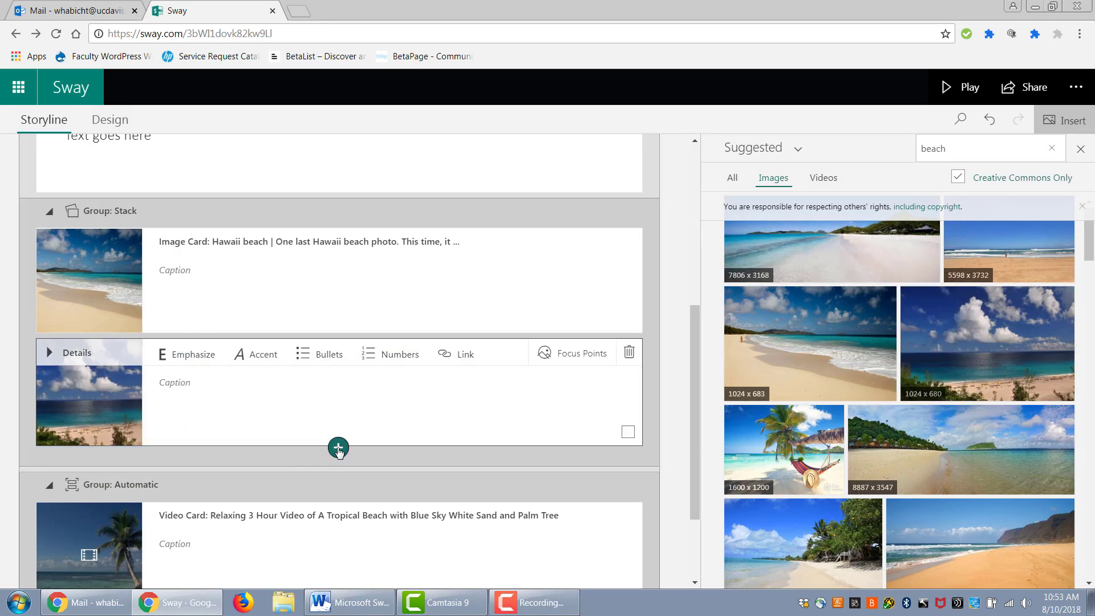
left_click(337, 448)
left_click(351, 491)
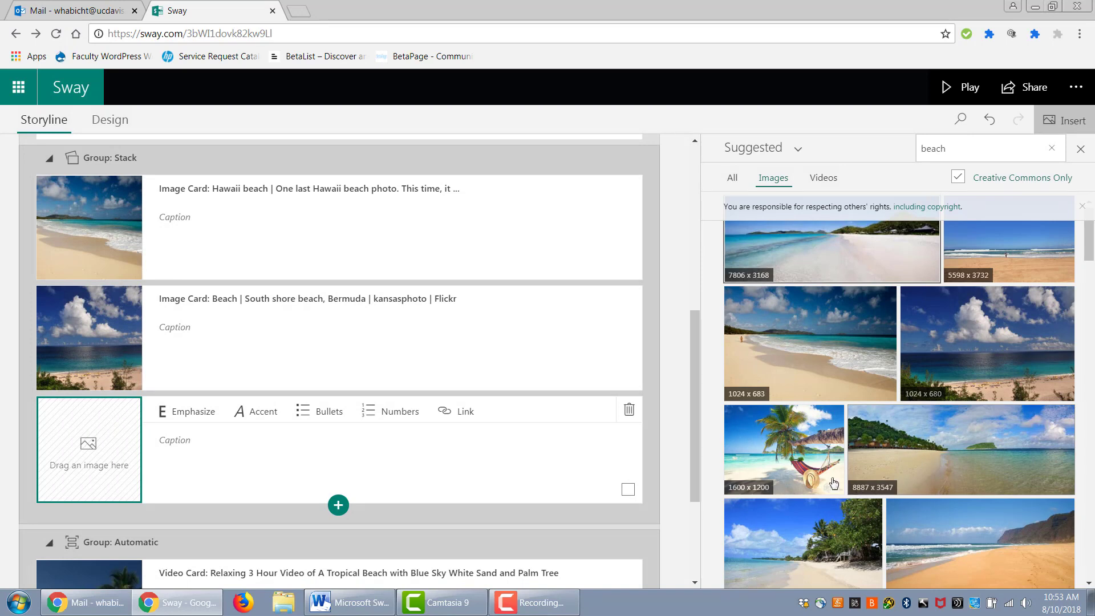
left_click_drag(833, 483, 88, 453)
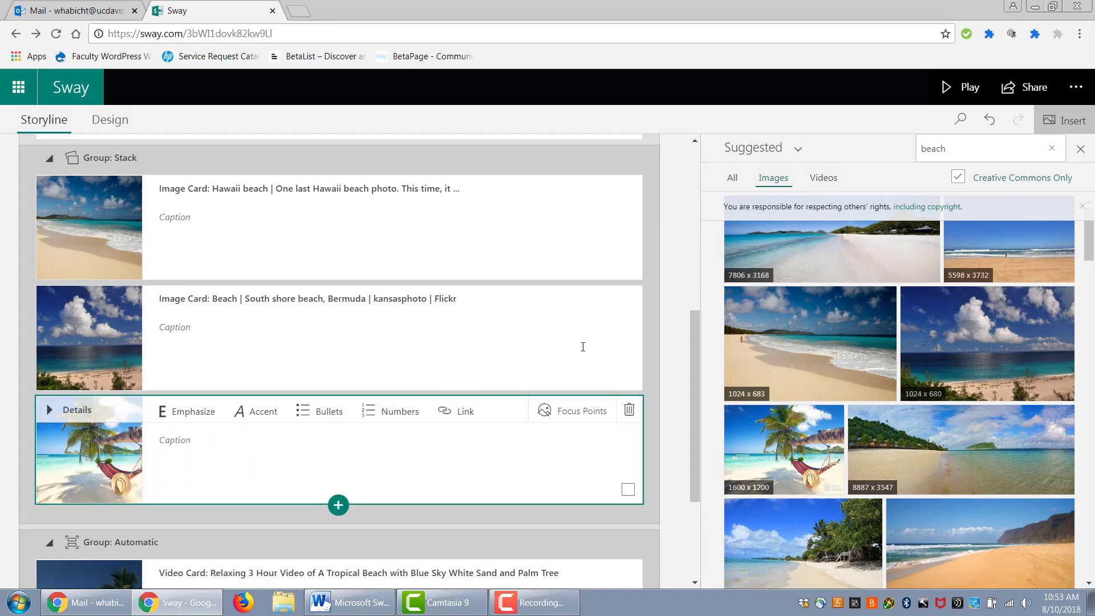
scroll(583, 347, "up", 8)
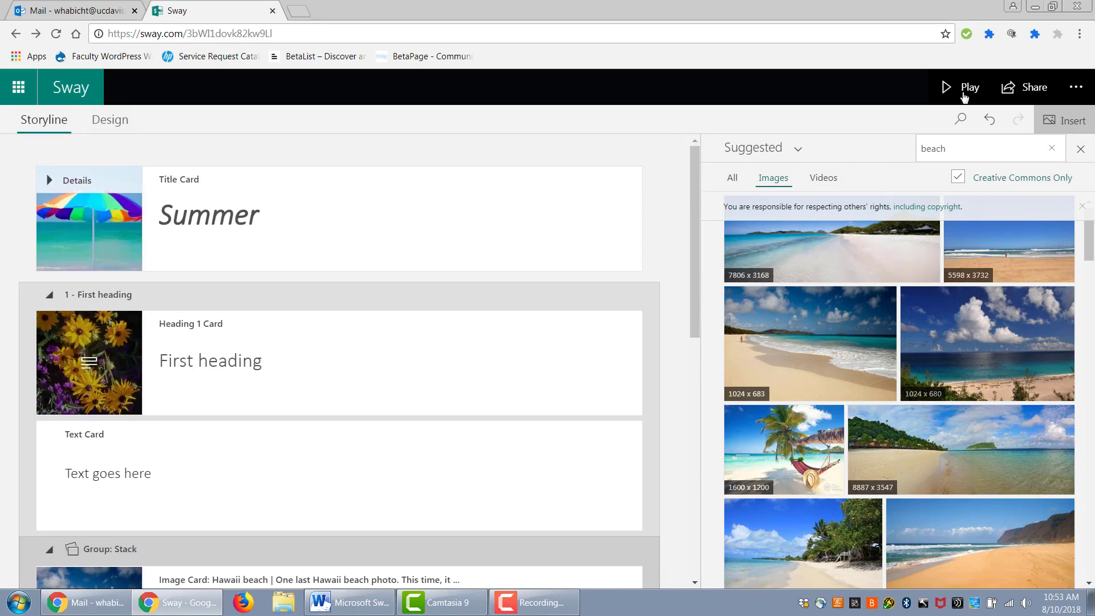
left_click(963, 91)
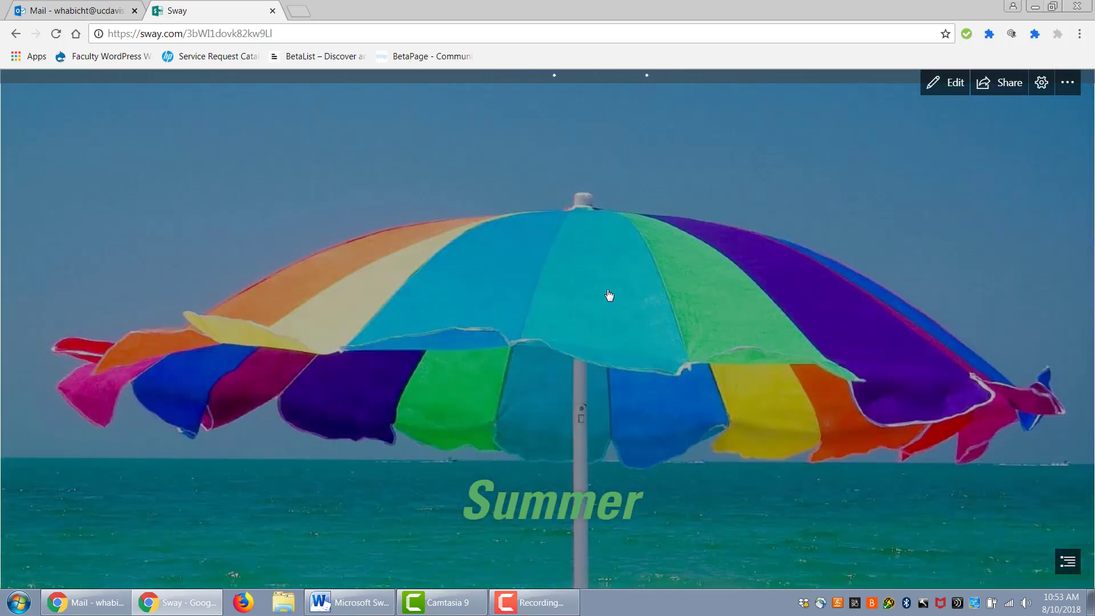
scroll(609, 295, "down", 5)
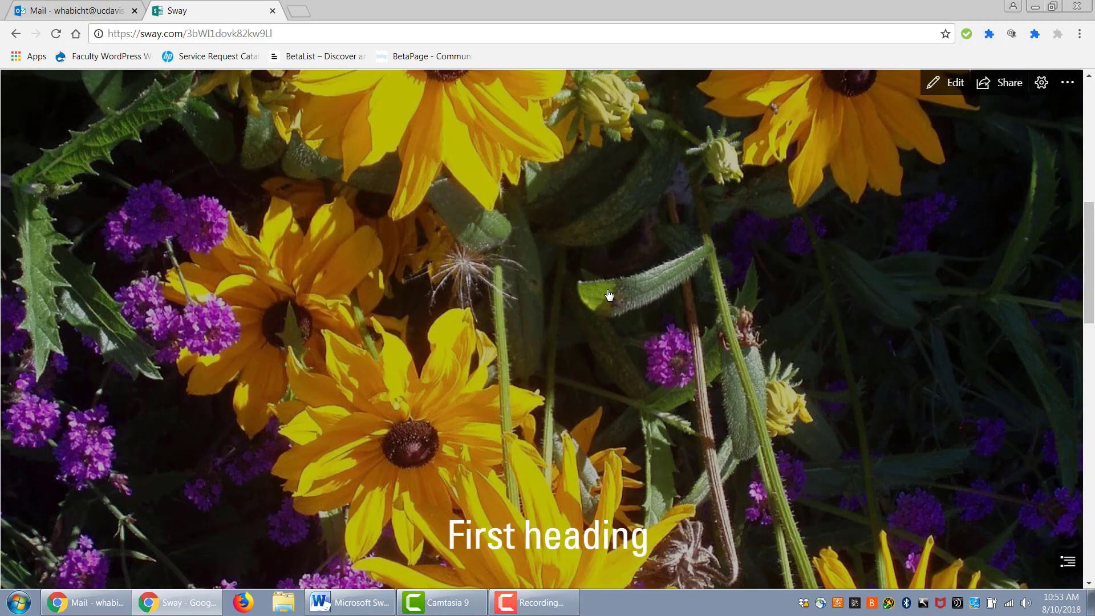
scroll(609, 295, "down", 3)
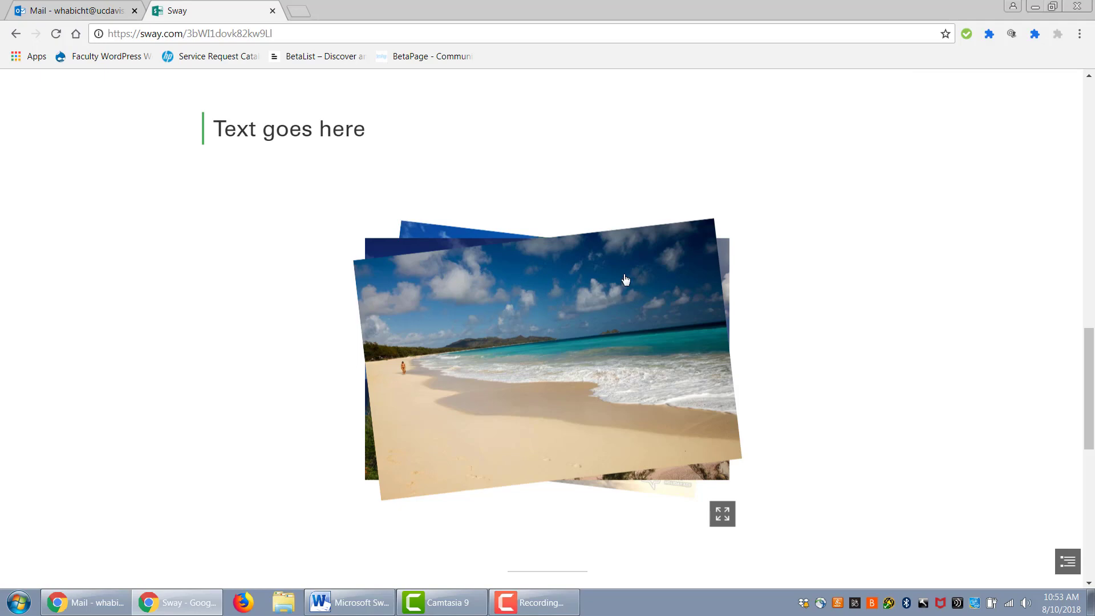
left_click(557, 312)
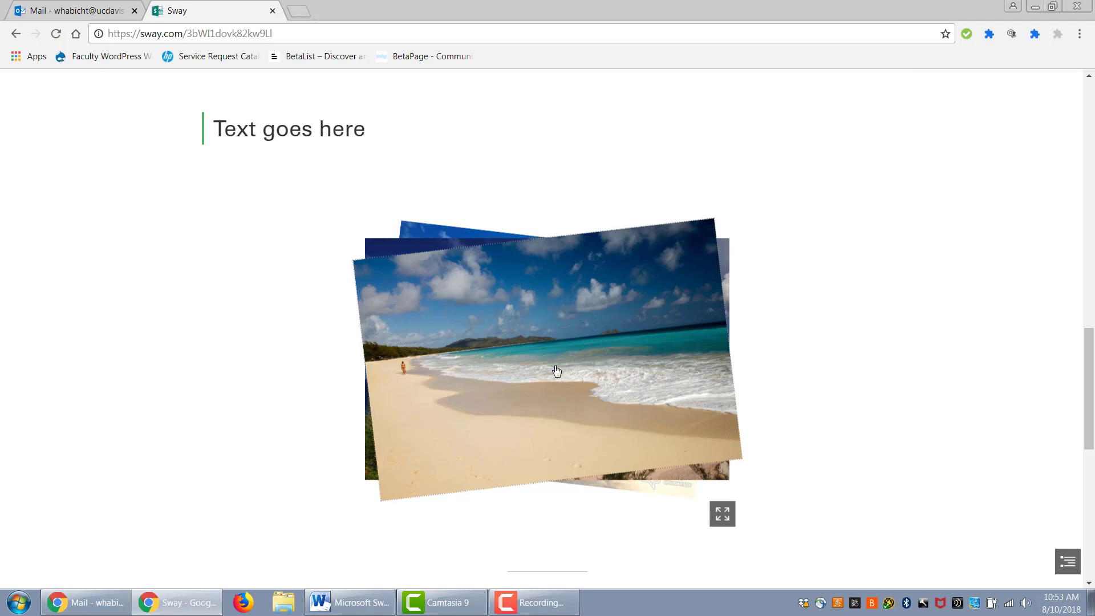
left_click(556, 370)
left_click(585, 372)
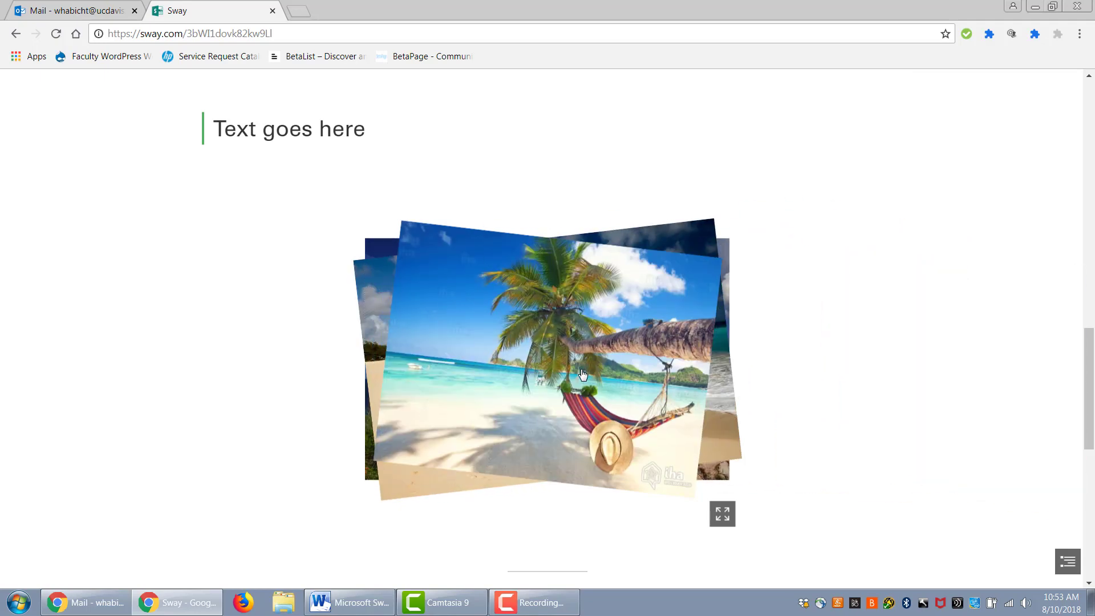
left_click(582, 373)
left_click(582, 374)
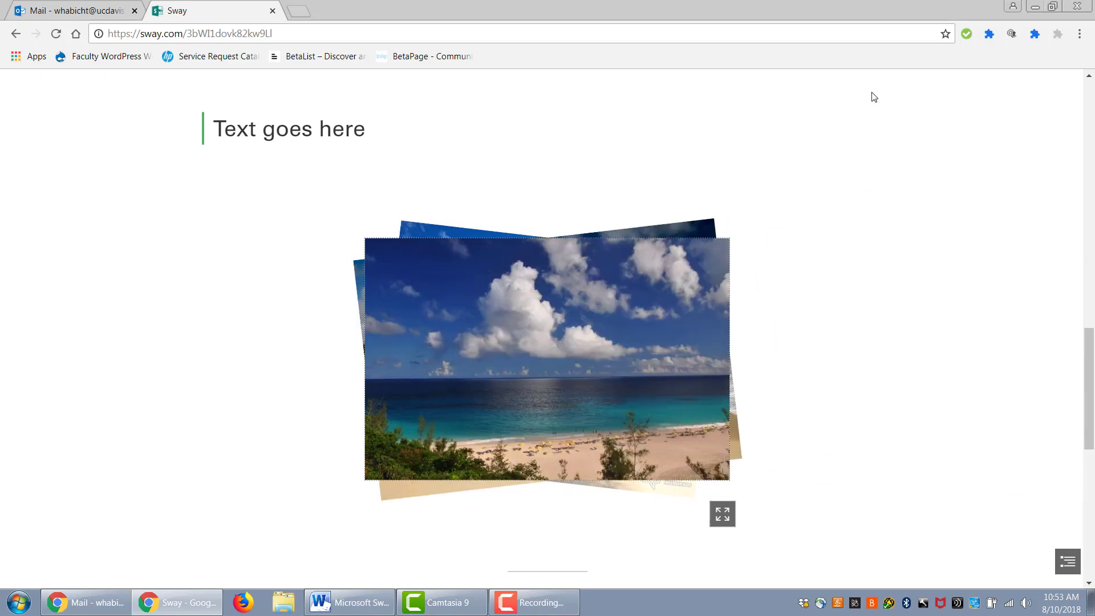
key("alt+Left")
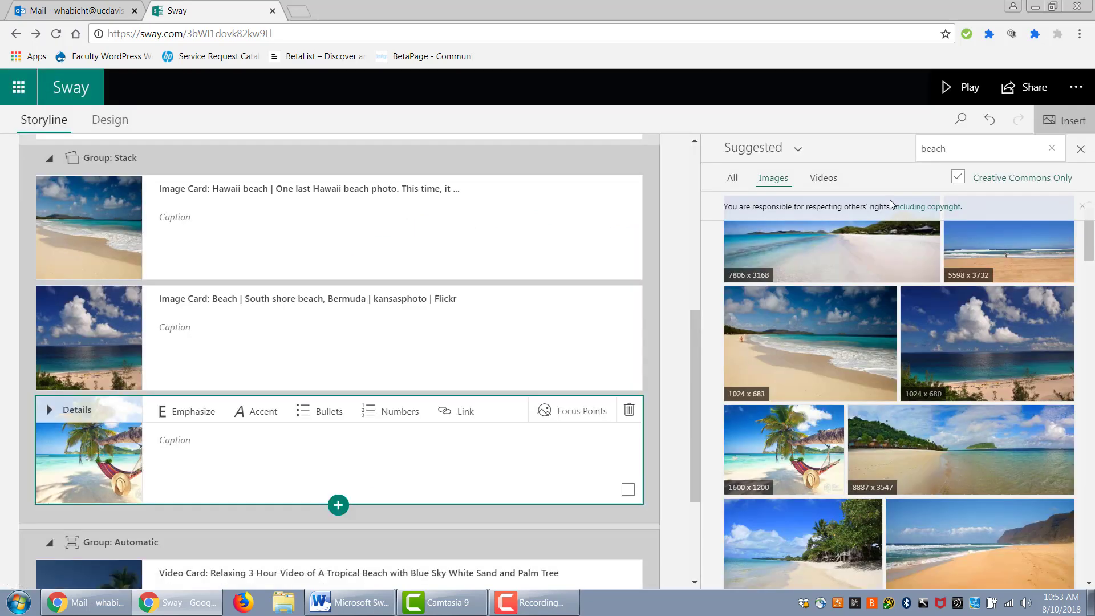
Give the beach photo Stack group stronger emphasis
scroll(429, 422, "up", 2)
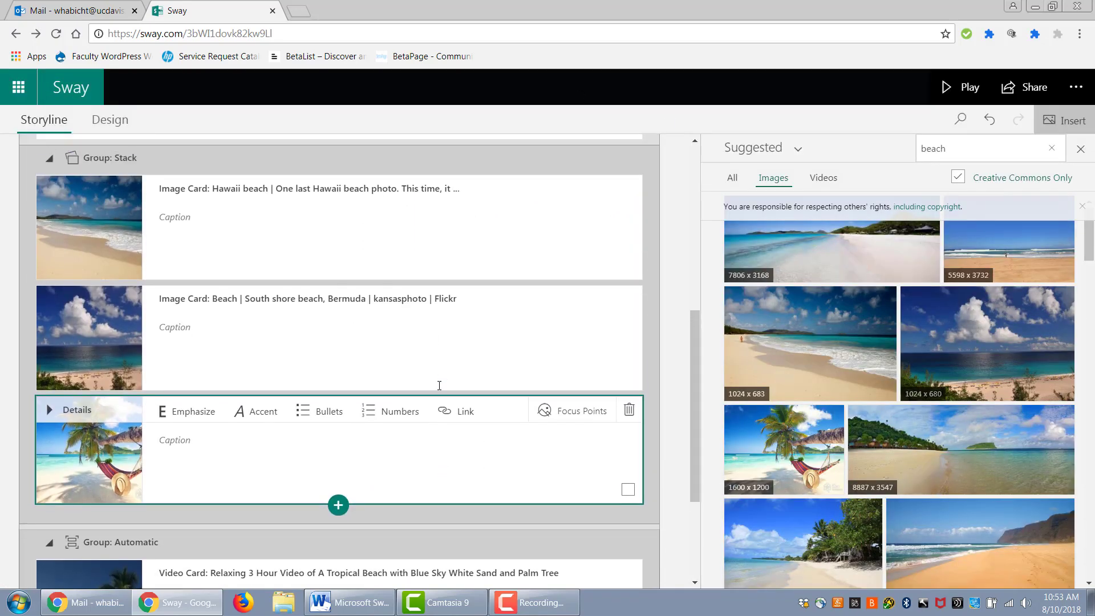
left_click(294, 230)
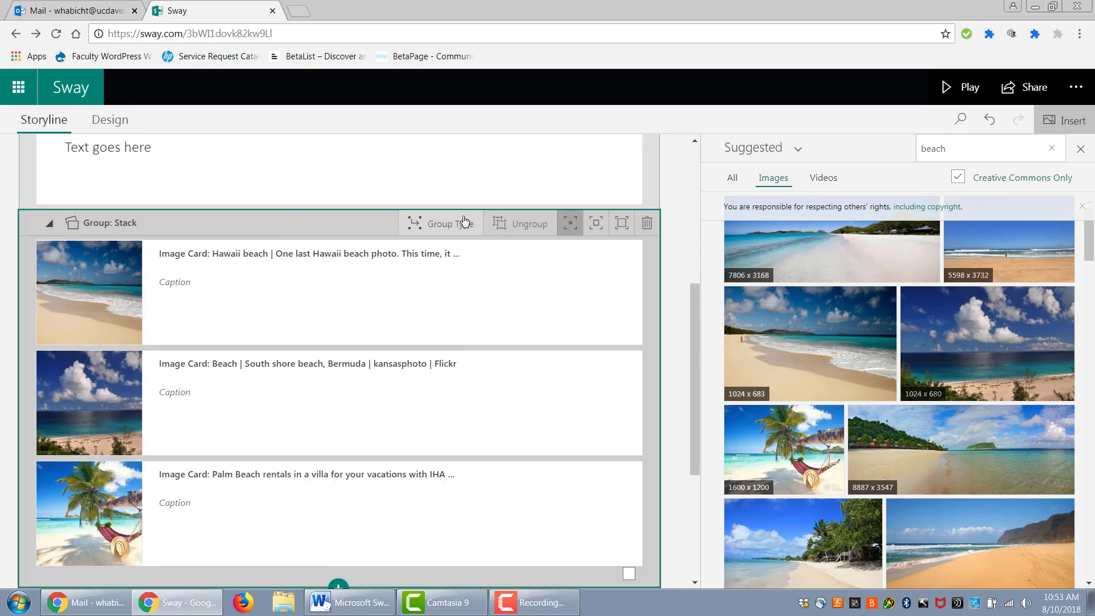
left_click(621, 224)
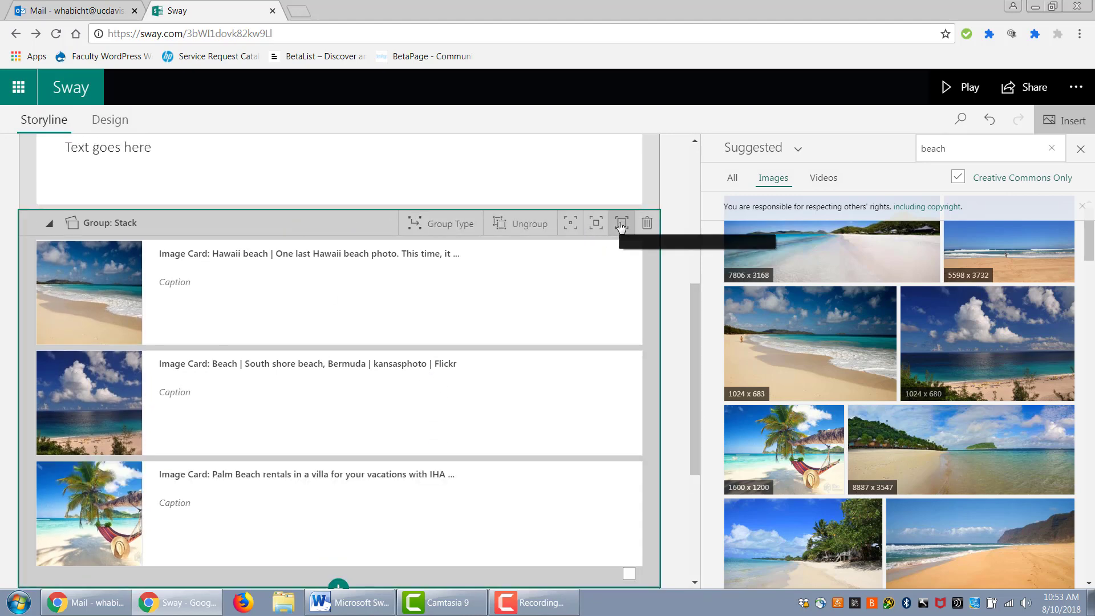
Preview the Sway, flipping through the enlarged photo stack, then return to editing
left_click(948, 87)
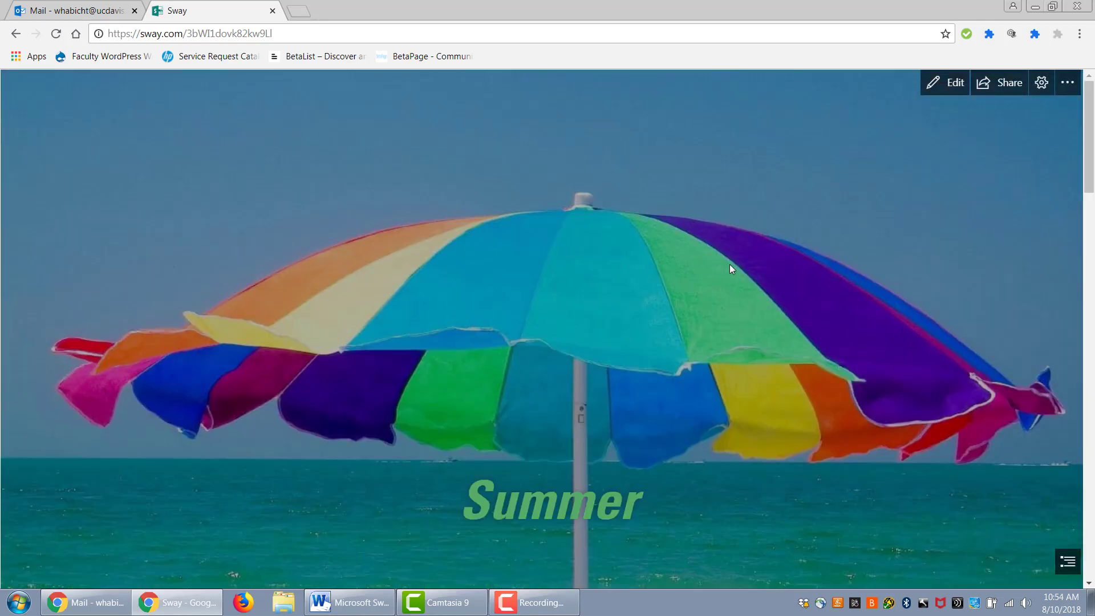
scroll(730, 264, "down", 10)
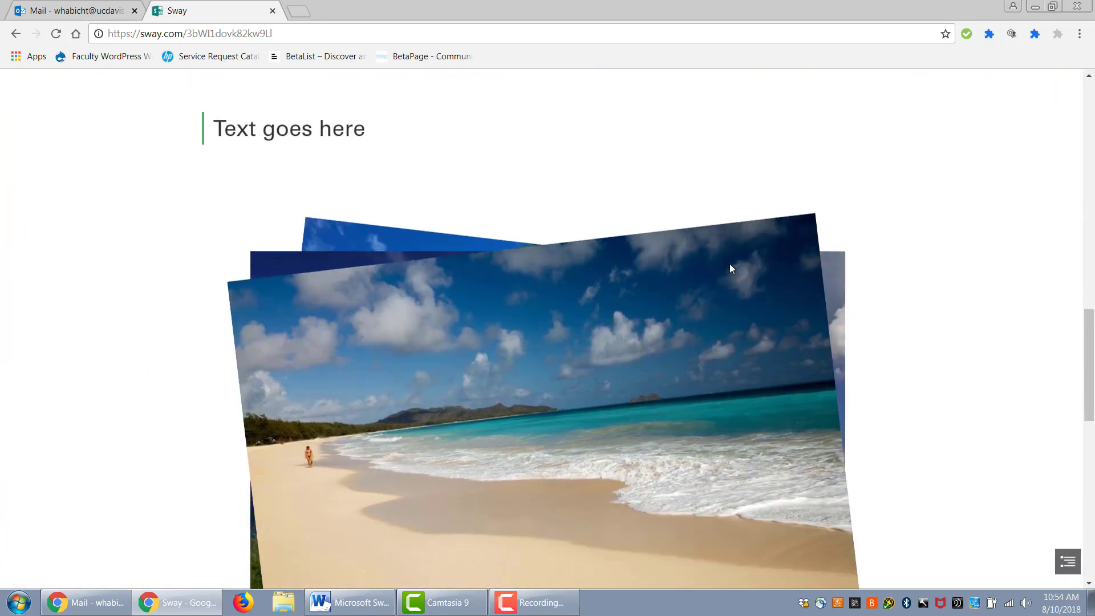
left_click(496, 461)
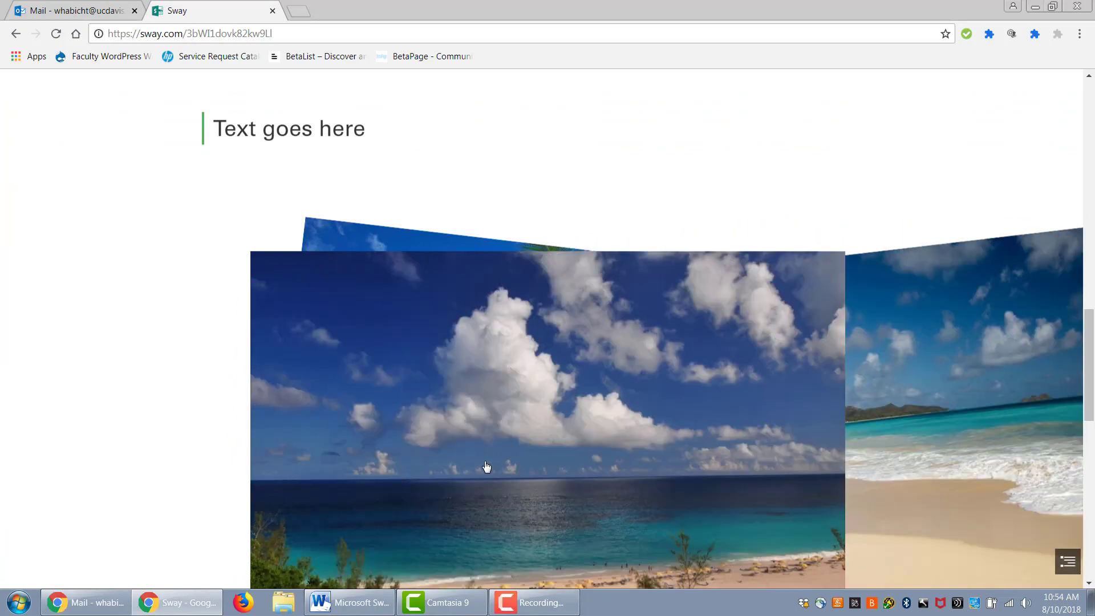
scroll(483, 470, "down", 1)
left_click(481, 470)
scroll(493, 450, "down", 1)
left_click(497, 446)
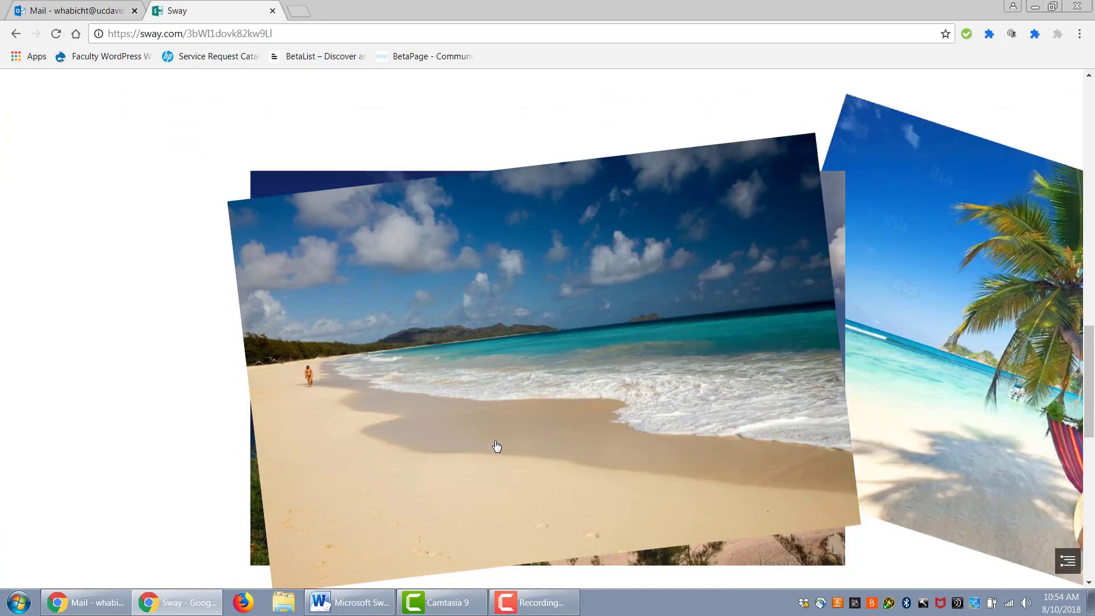
left_click(489, 445)
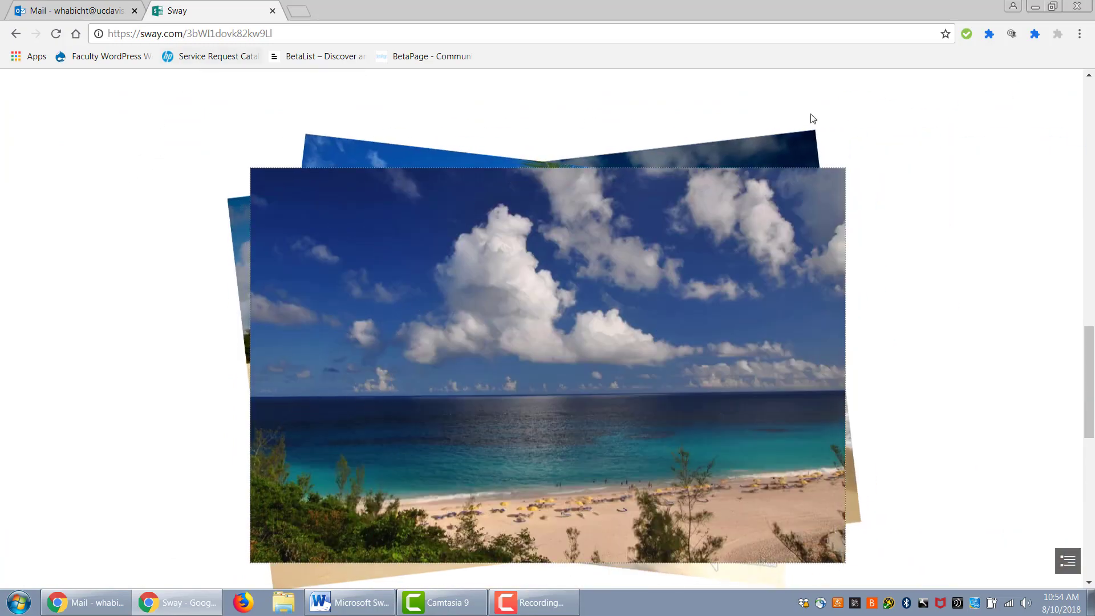
key("alt+Left")
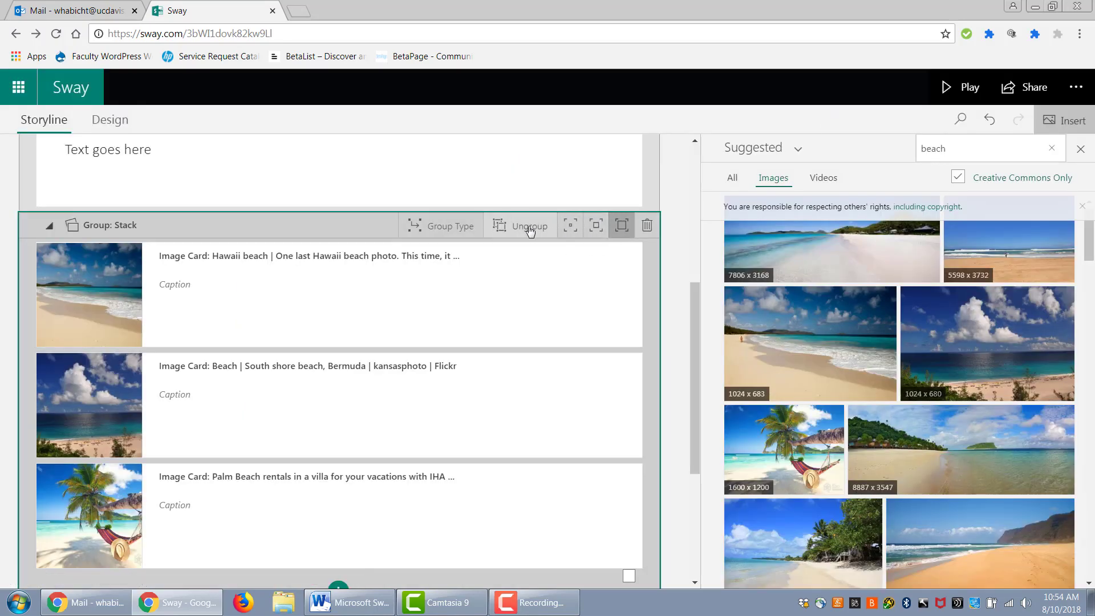
Show the group type choices for the beach photo group, keeping Stack applied
left_click(467, 228)
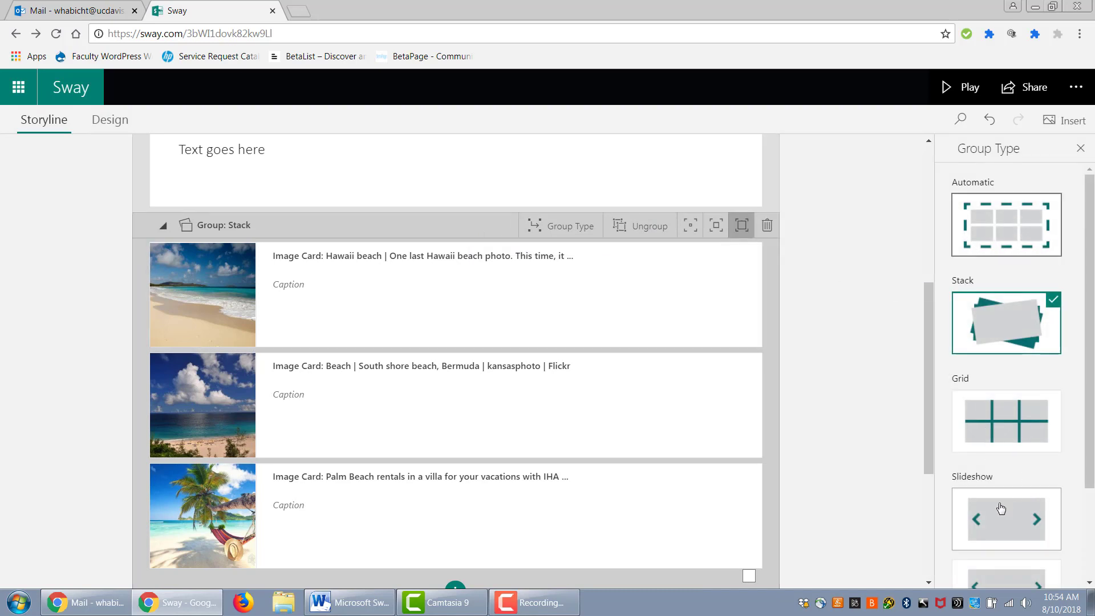
scroll(985, 385, "down", 2)
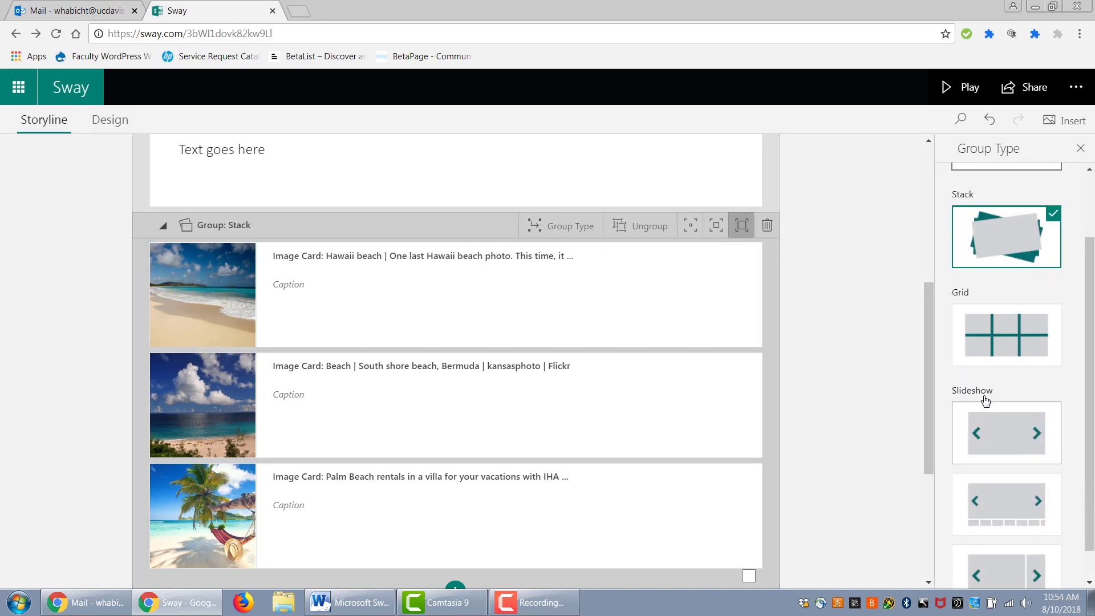
scroll(986, 401, "up", 2)
scroll(985, 403, "down", 2)
scroll(984, 342, "up", 1)
scroll(981, 367, "down", 1)
scroll(978, 365, "up", 2)
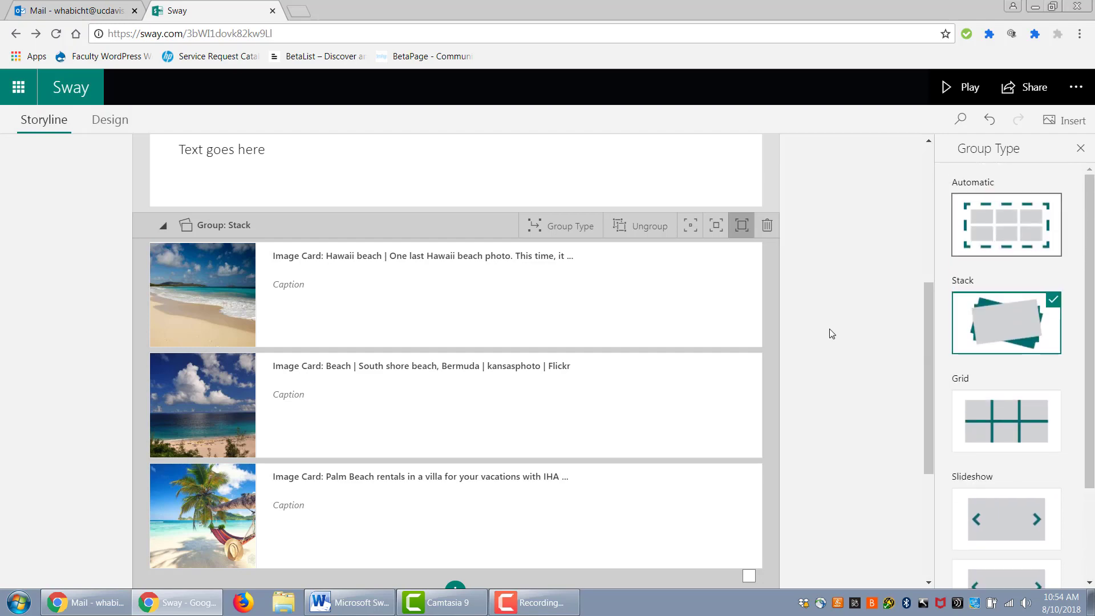
scroll(833, 319, "up", 5)
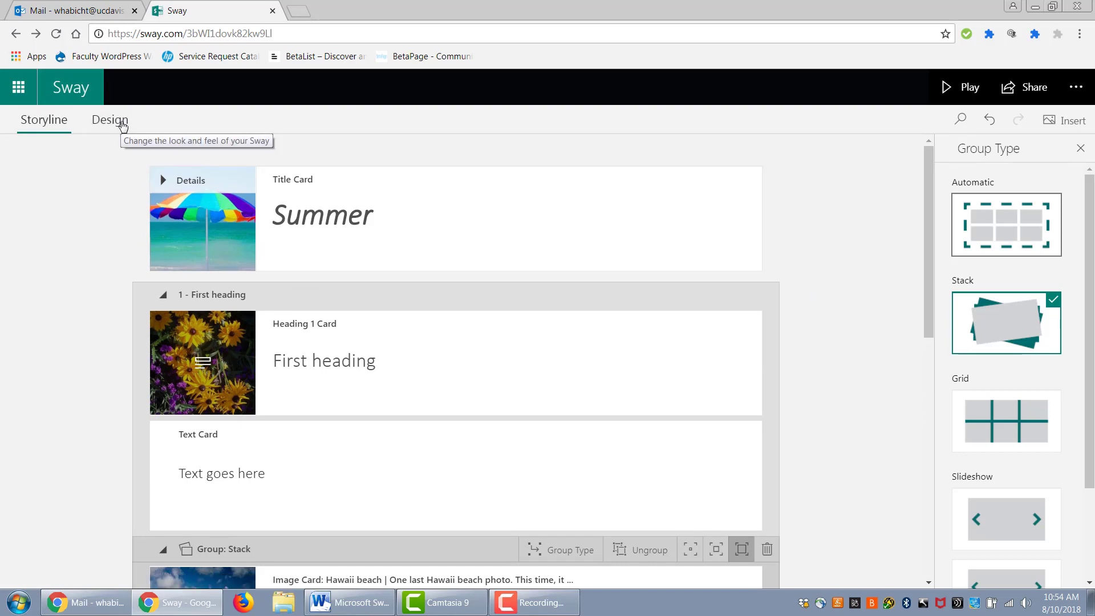
Try the Horizontal layout from Design styles and play the Sway
left_click(121, 122)
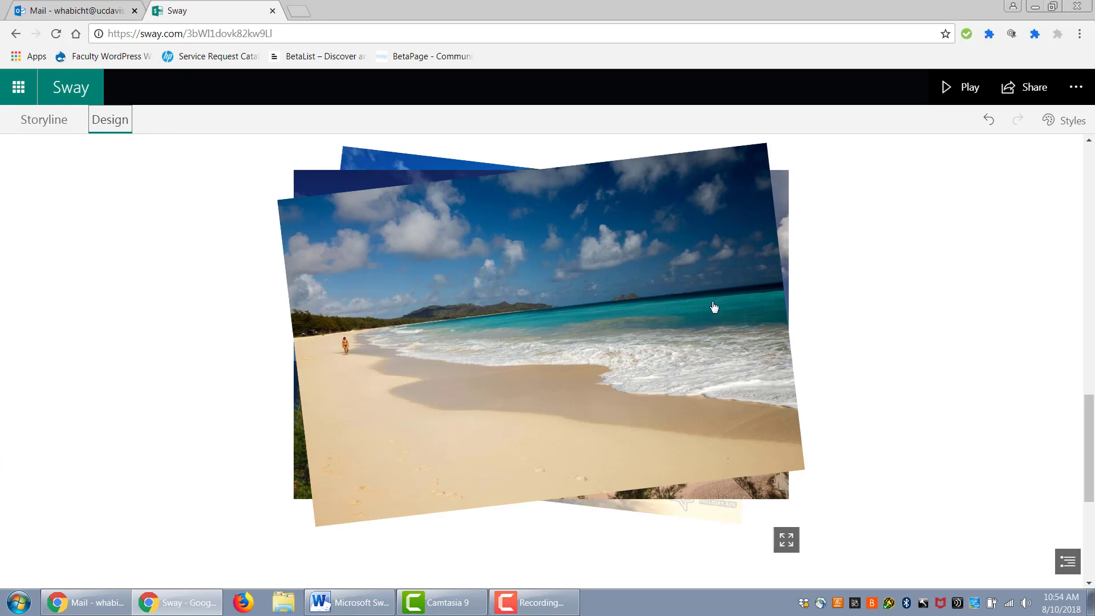
scroll(1018, 263, "up", 10)
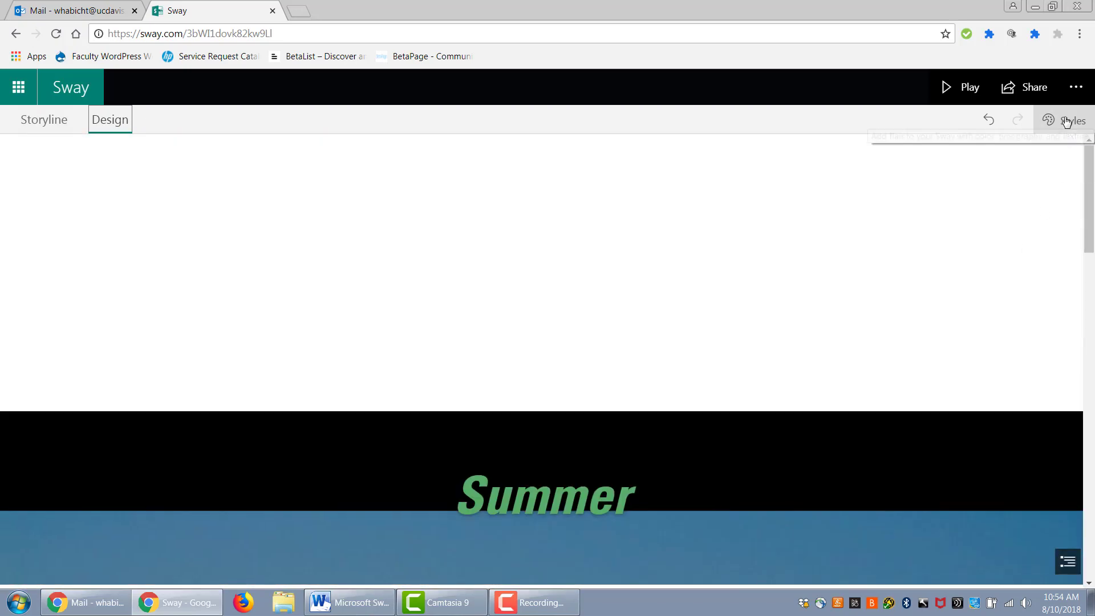
left_click(1066, 121)
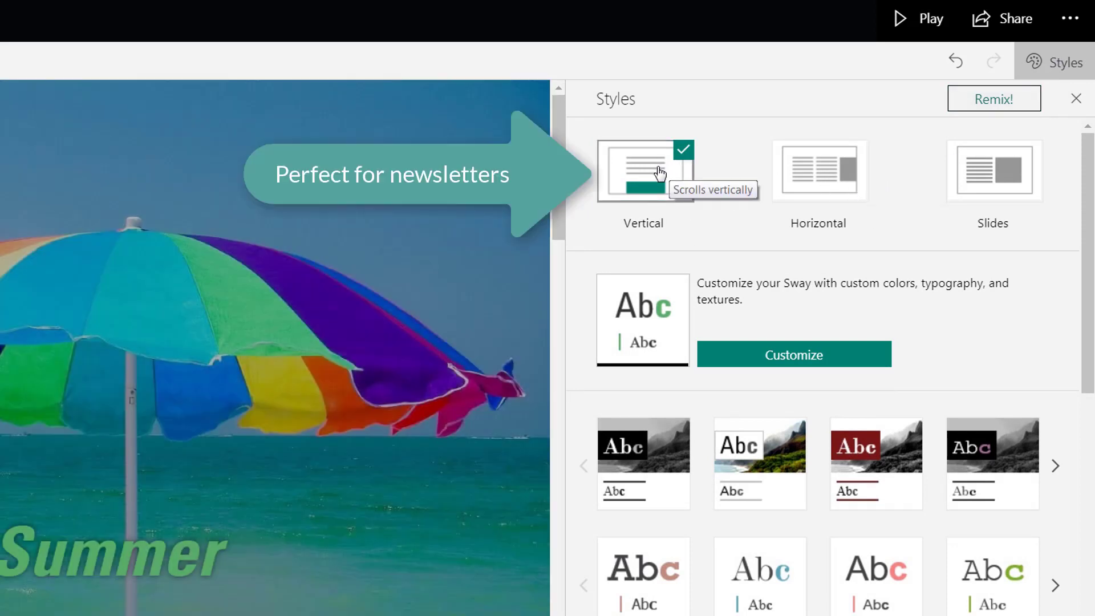
left_click(833, 176)
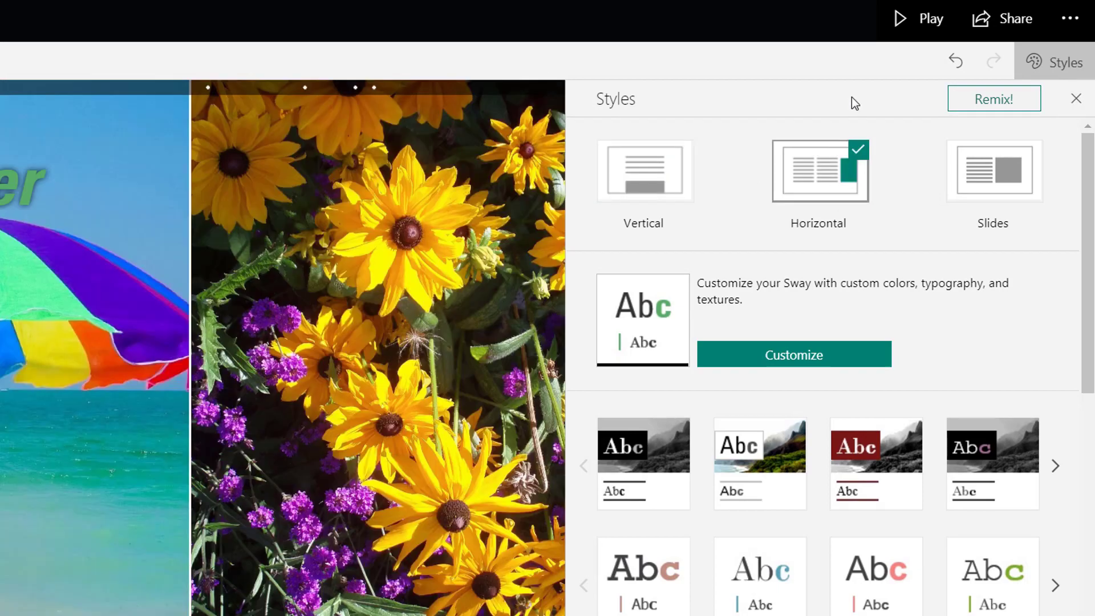
left_click(927, 23)
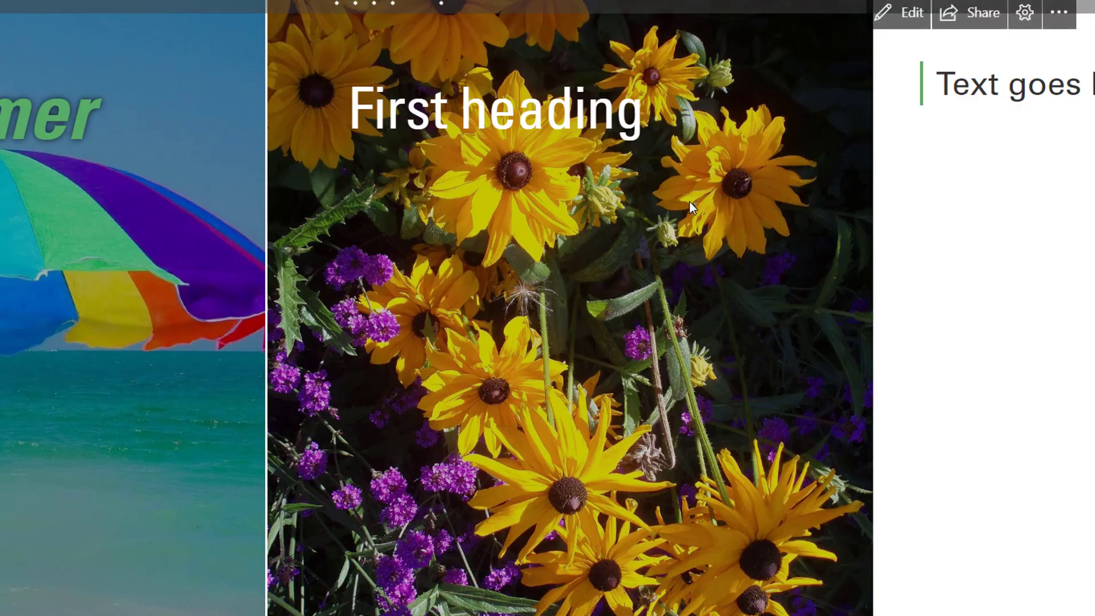
Leave playback and switch the Sway's layout to Slides
scroll(688, 211, "down", 10)
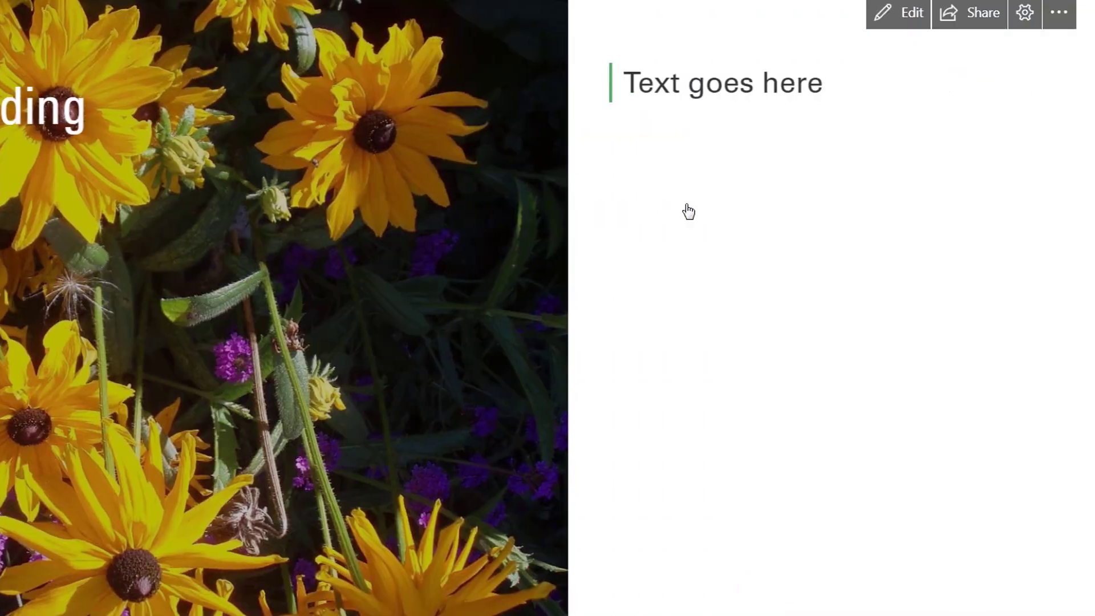
scroll(688, 213, "down", 5)
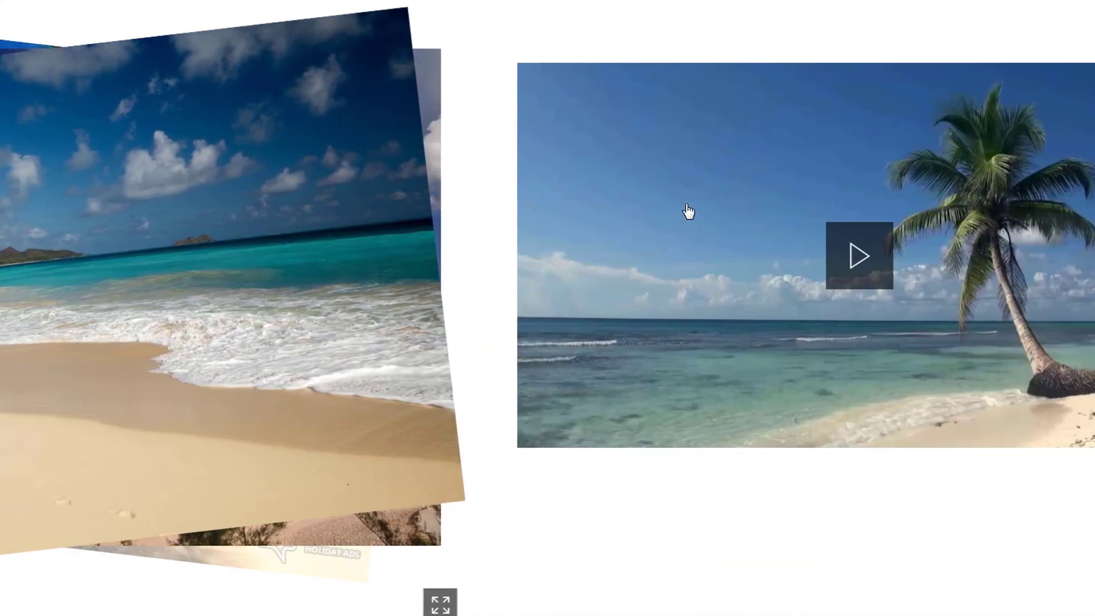
key("Escape")
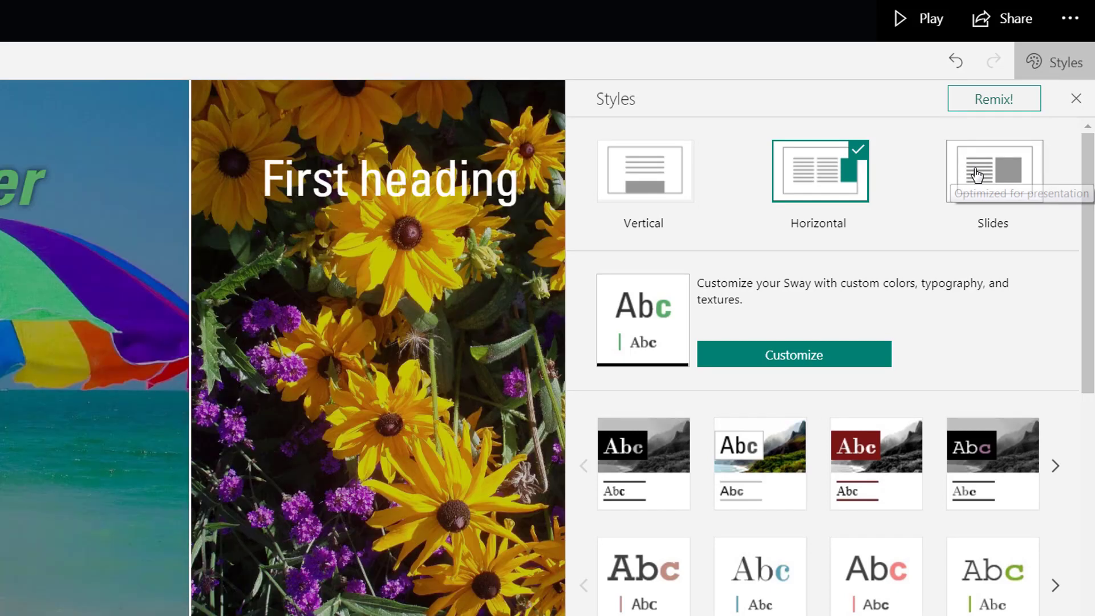
left_click(975, 170)
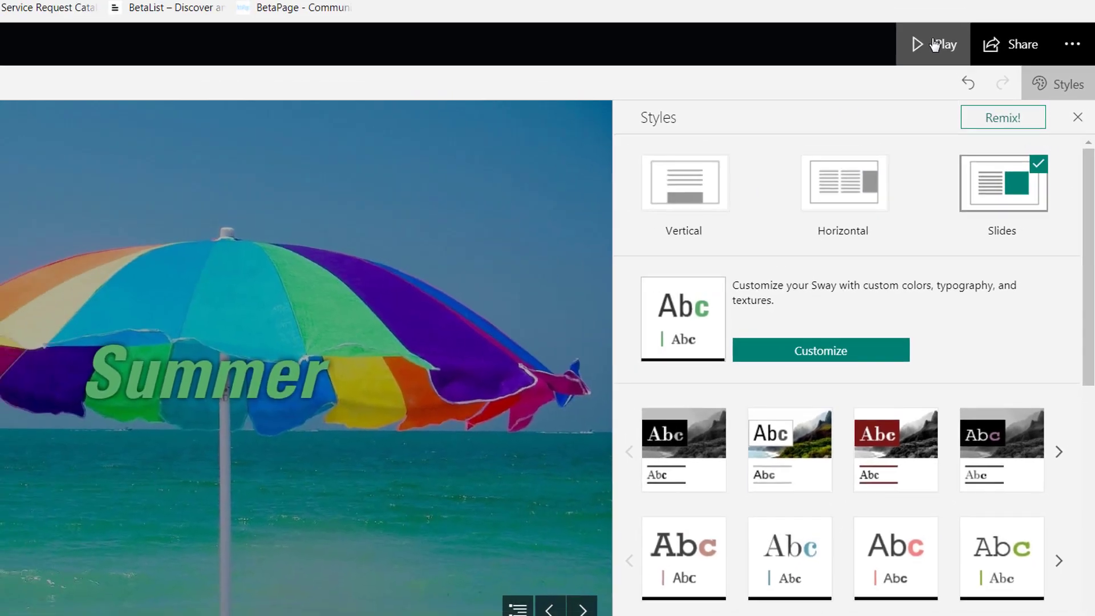
left_click(915, 19)
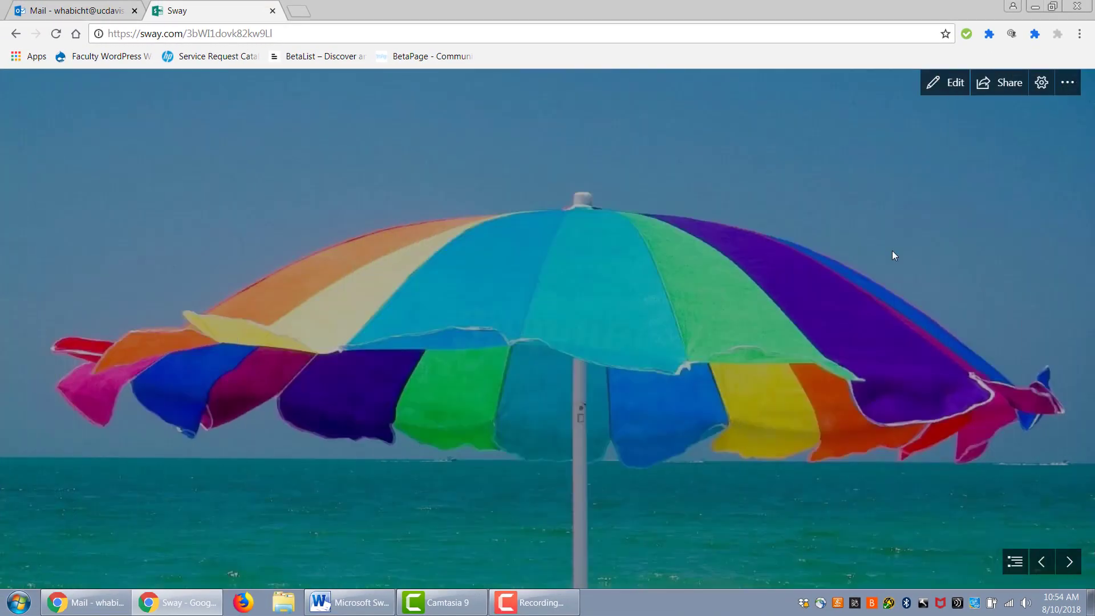
key("Right")
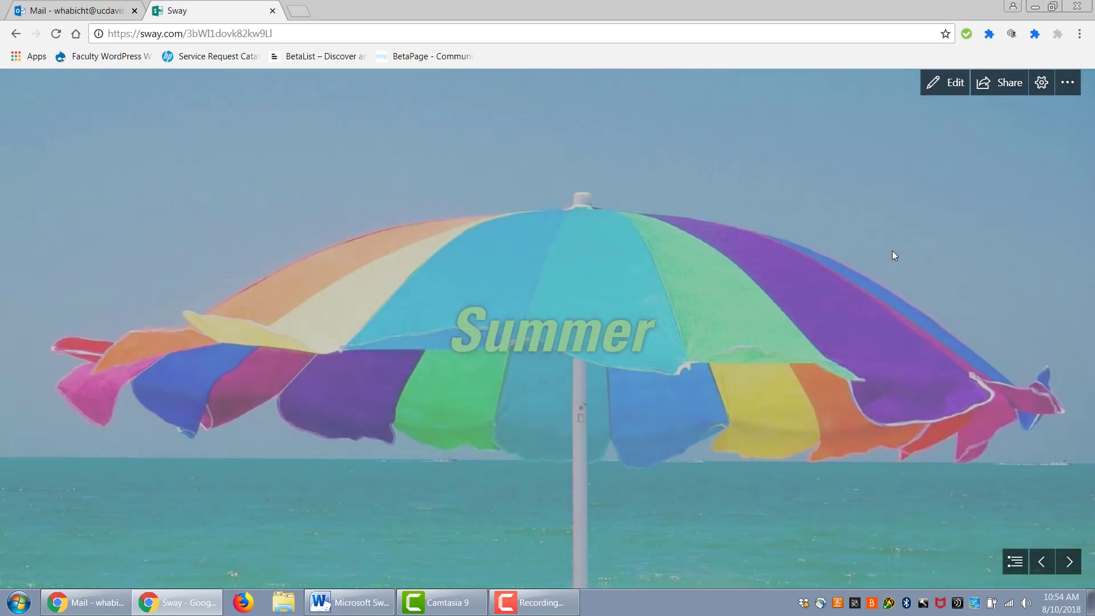
key("Right")
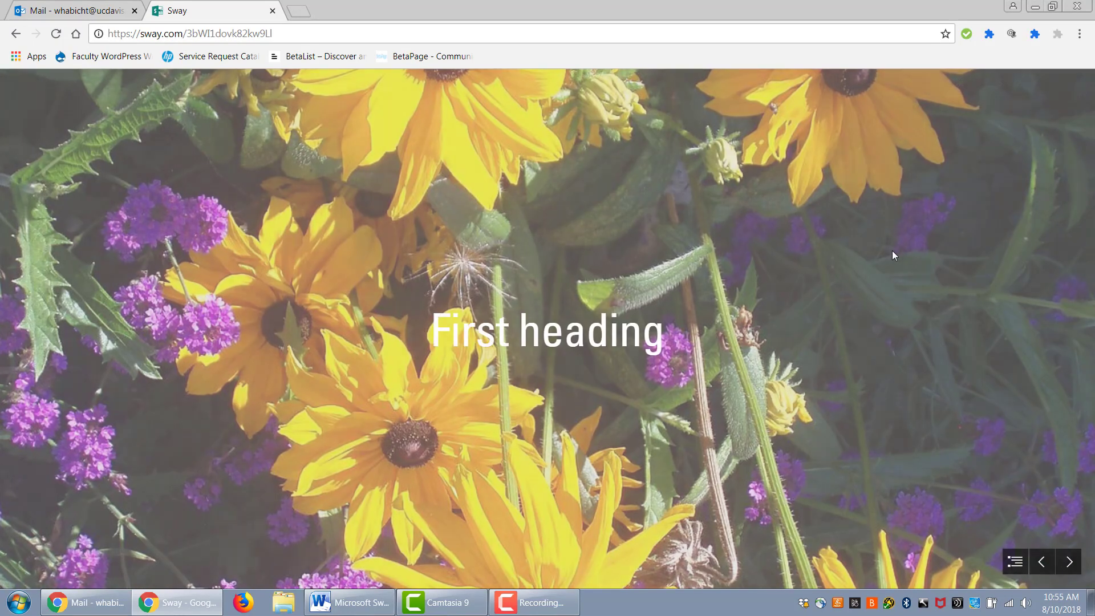
scroll(895, 255, "down", 1)
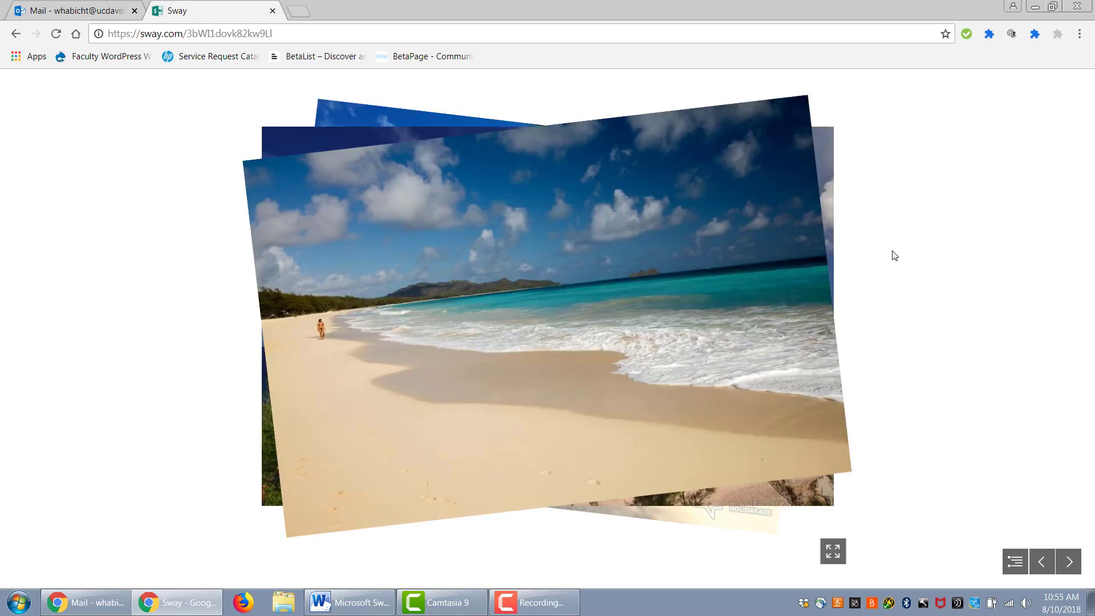
scroll(895, 255, "down", 1)
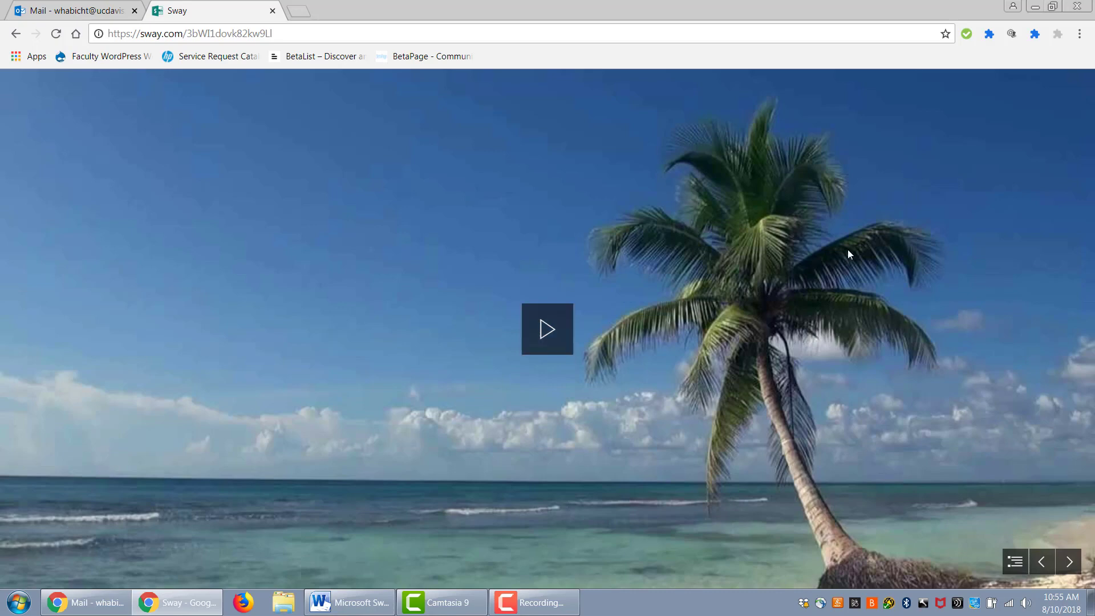
key("alt+Left")
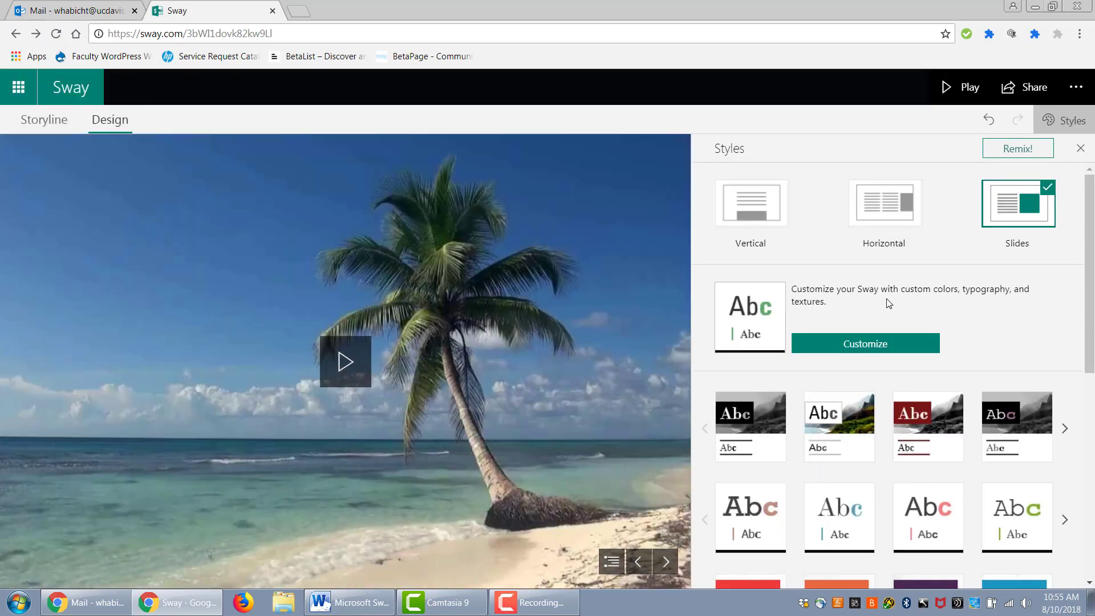
Customize the style with the first red-accent colour palette
scroll(888, 303, "down", 1)
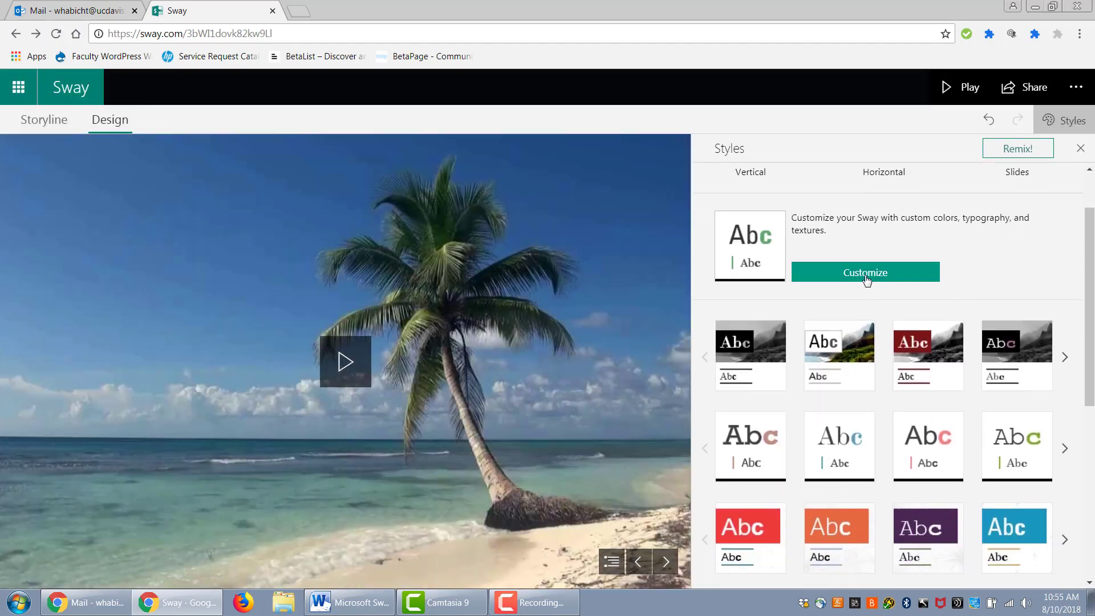
left_click(865, 273)
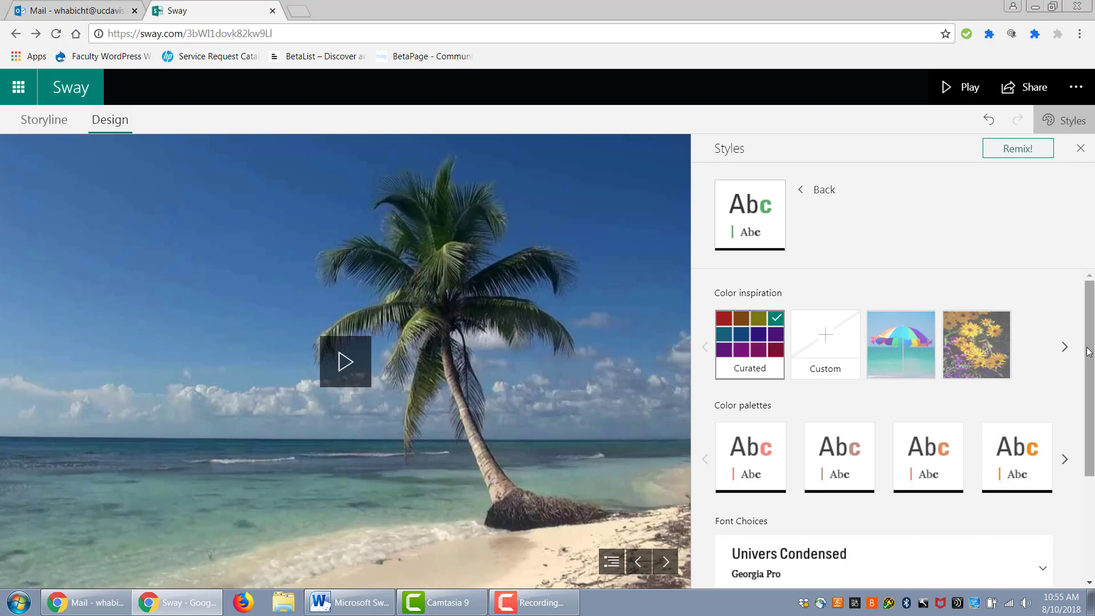
left_click(1064, 346)
scroll(969, 328, "down", 3)
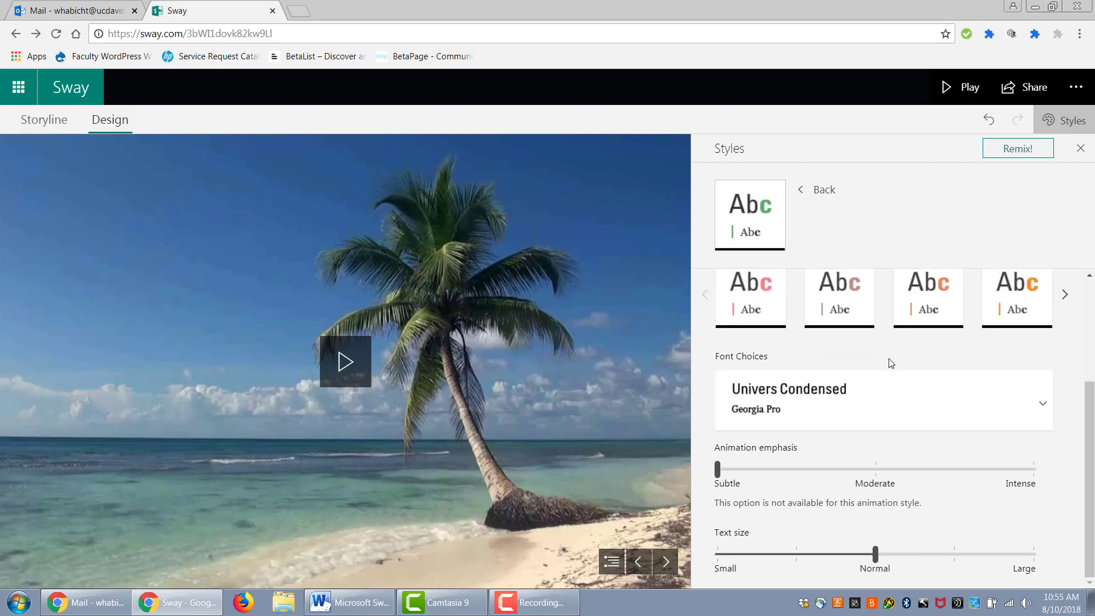
left_click(751, 304)
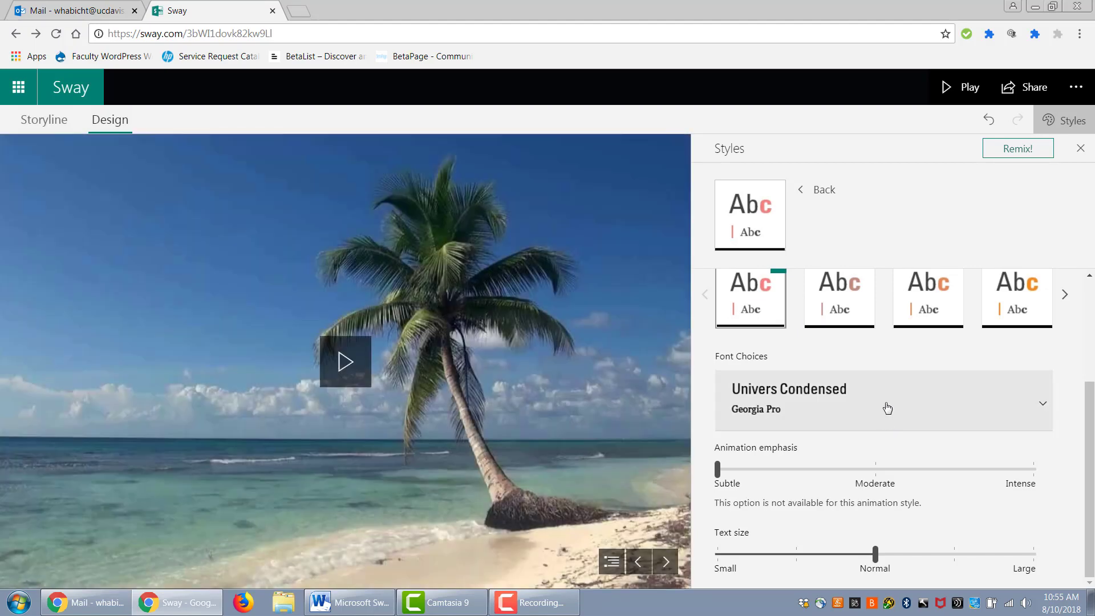
Browse the font pairings, then set animation emphasis to Intense and text size above Normal
left_click(887, 407)
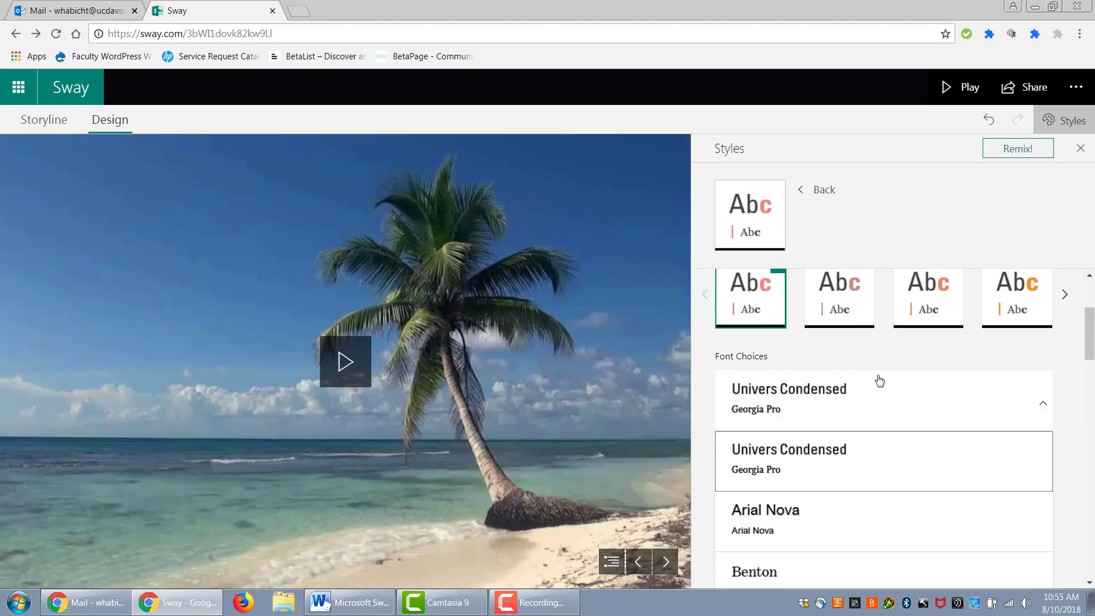
scroll(880, 379, "down", 6)
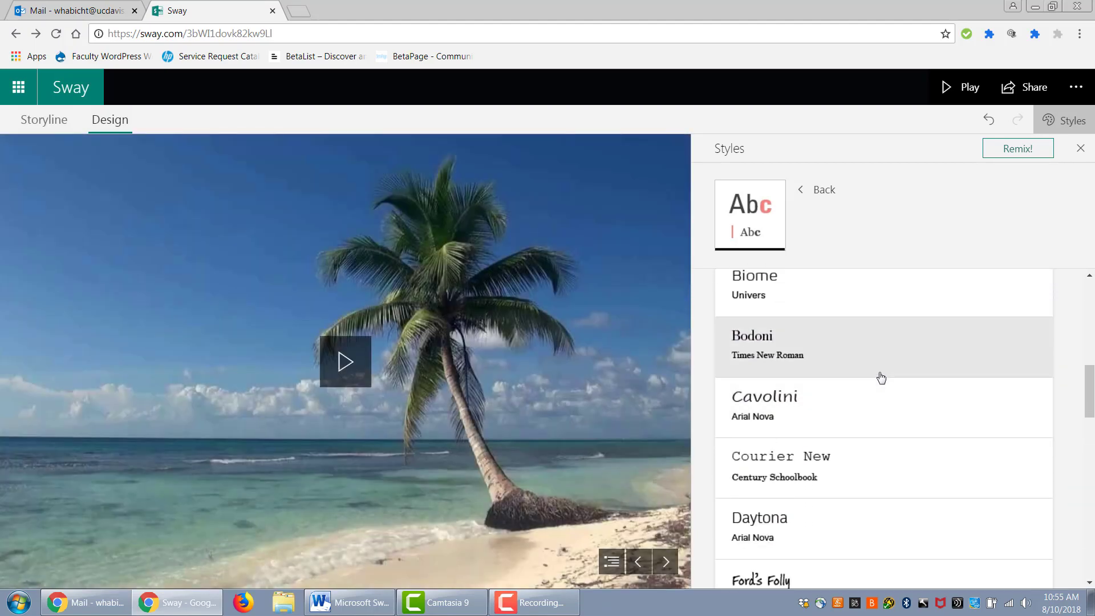
scroll(881, 377, "down", 10)
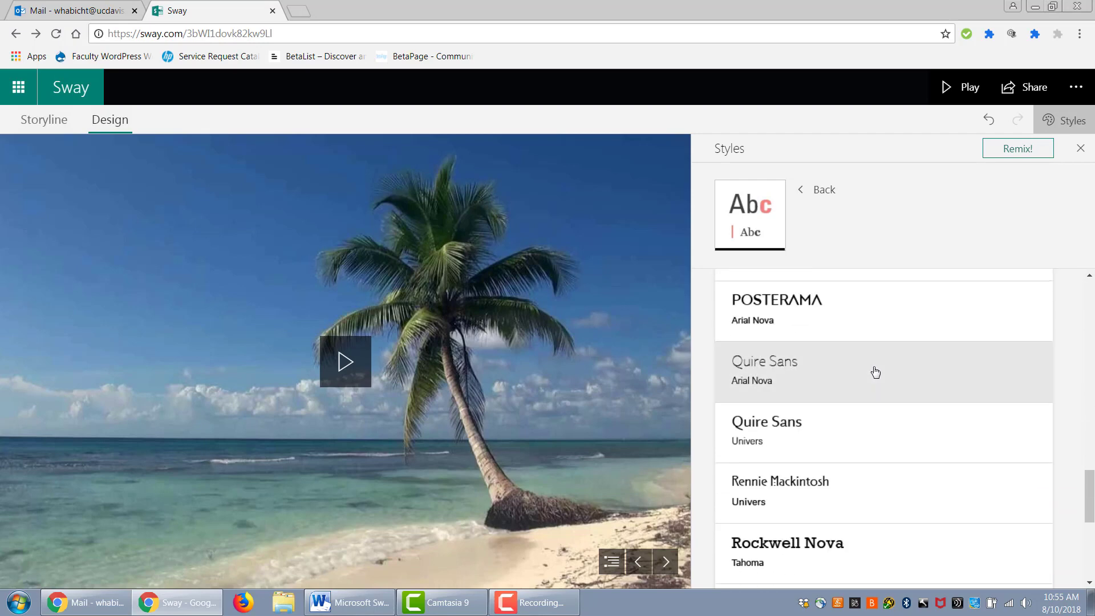
scroll(875, 371, "down", 8)
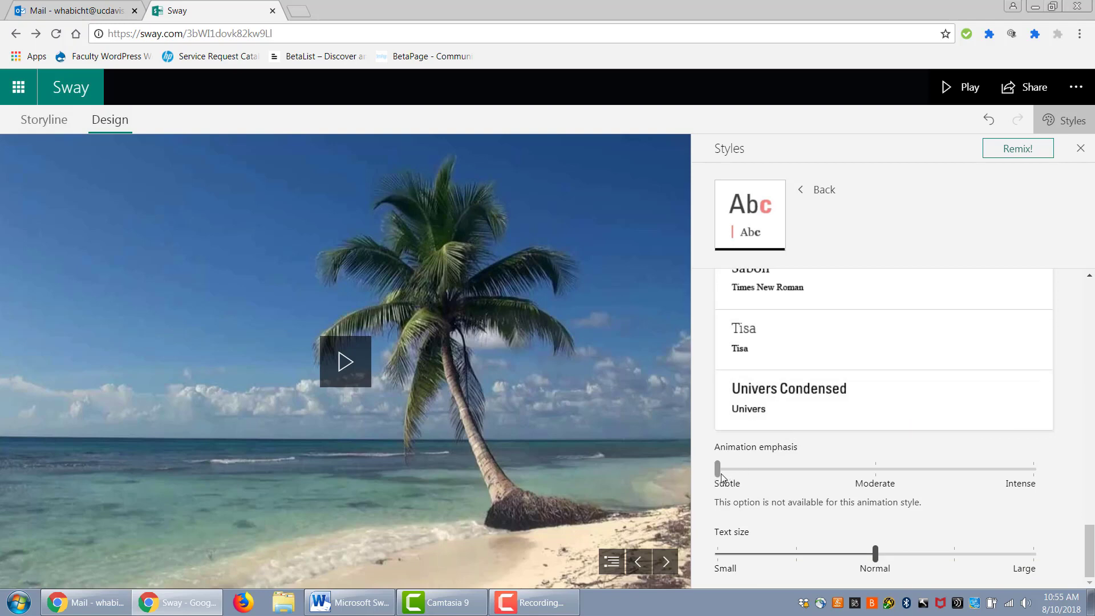
left_click_drag(718, 469, 1033, 468)
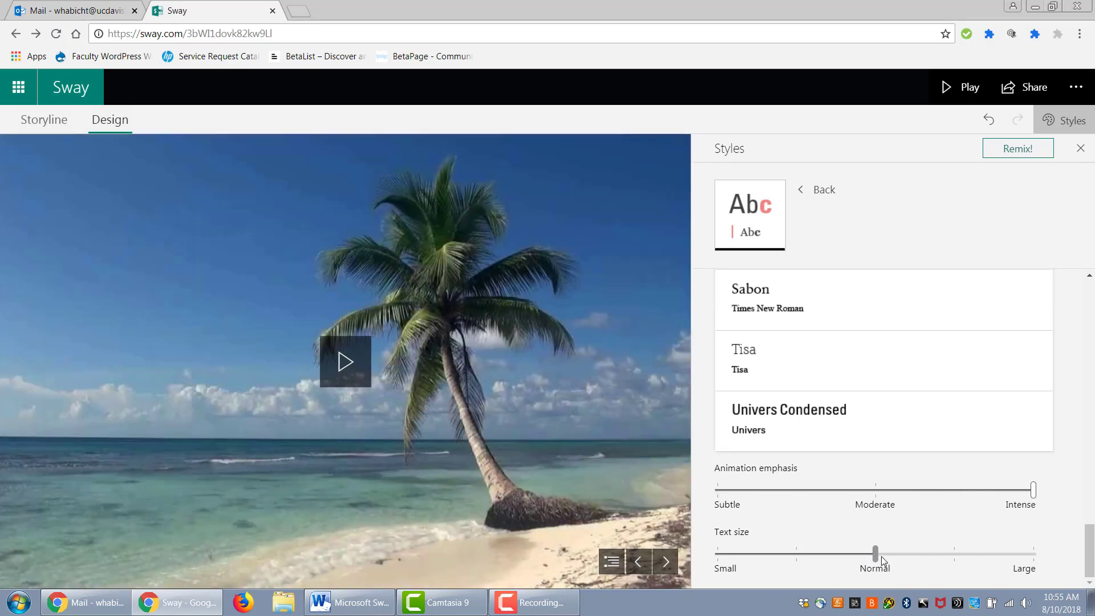
left_click_drag(881, 554, 948, 556)
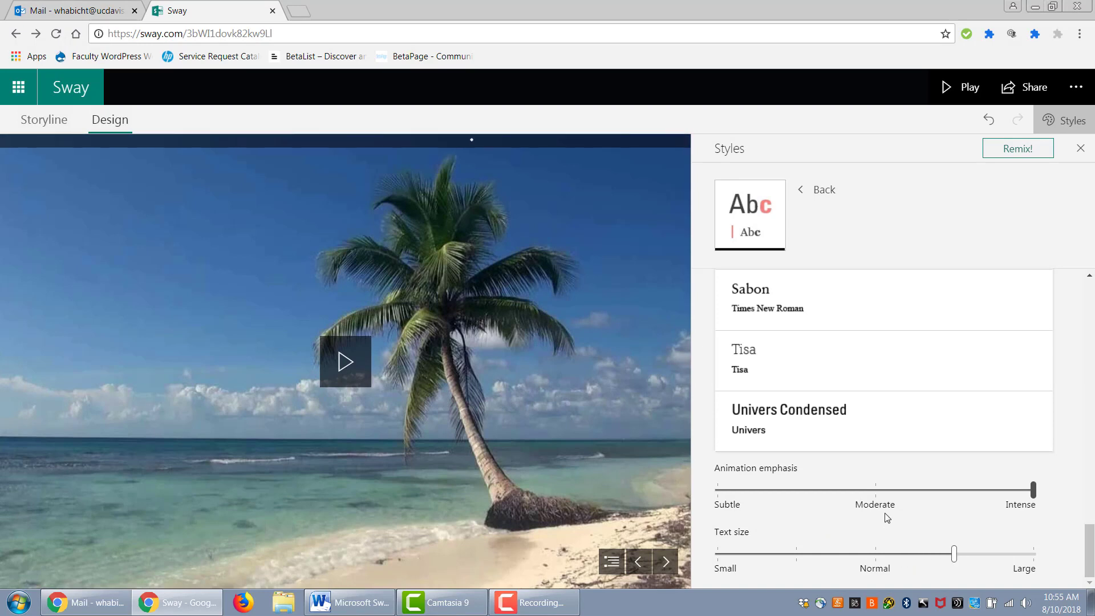
scroll(897, 494, "up", 10)
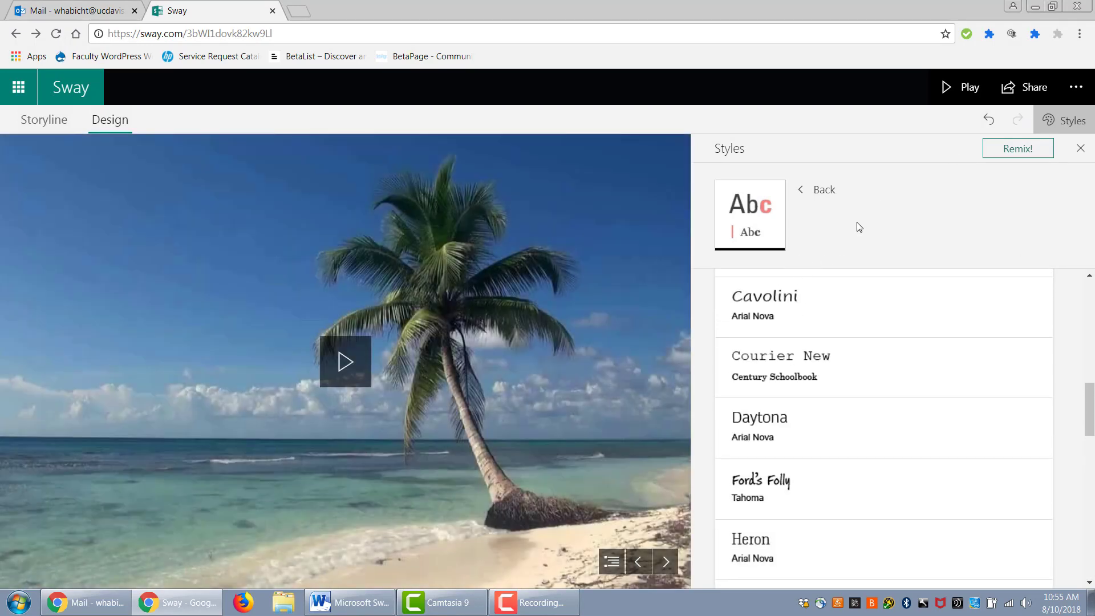
Try the black-banner and second styles, apply the red-banner black-and-white style, and play the Sway
left_click(825, 190)
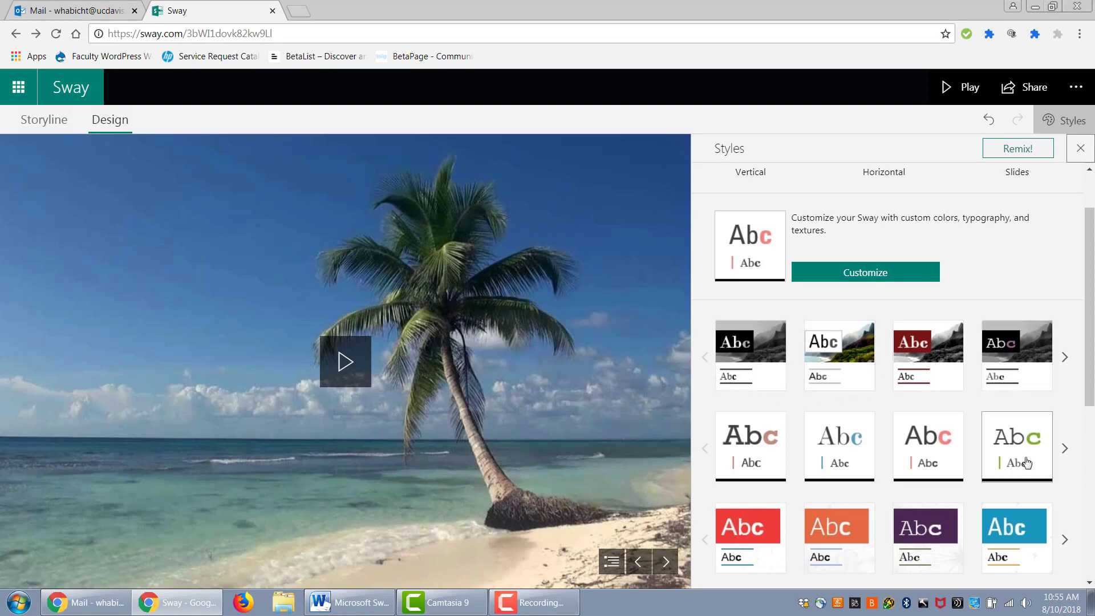
left_click(752, 354)
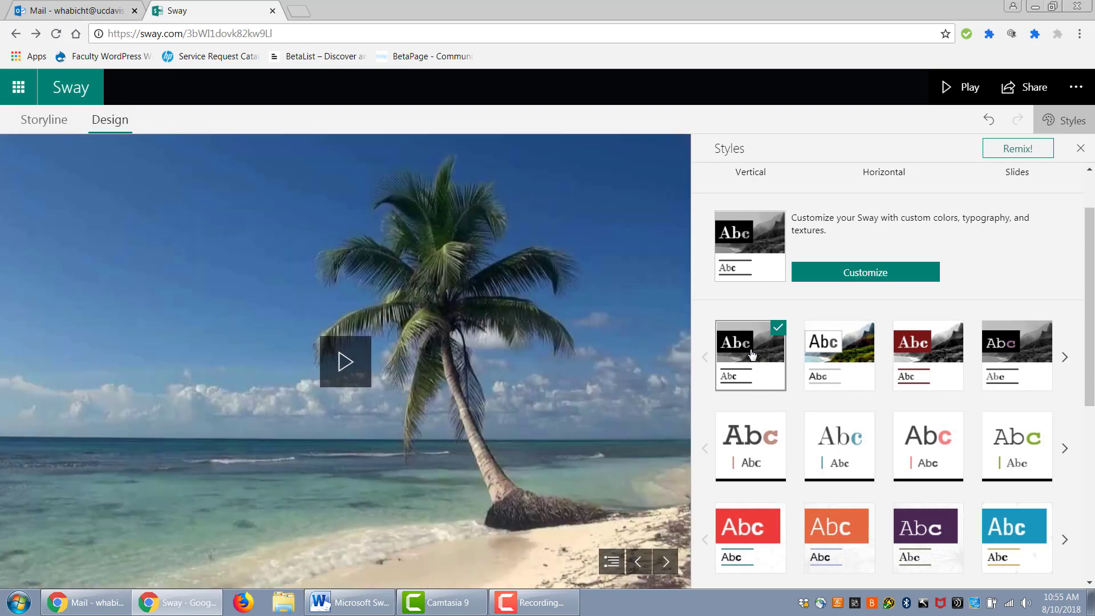
left_click(641, 569)
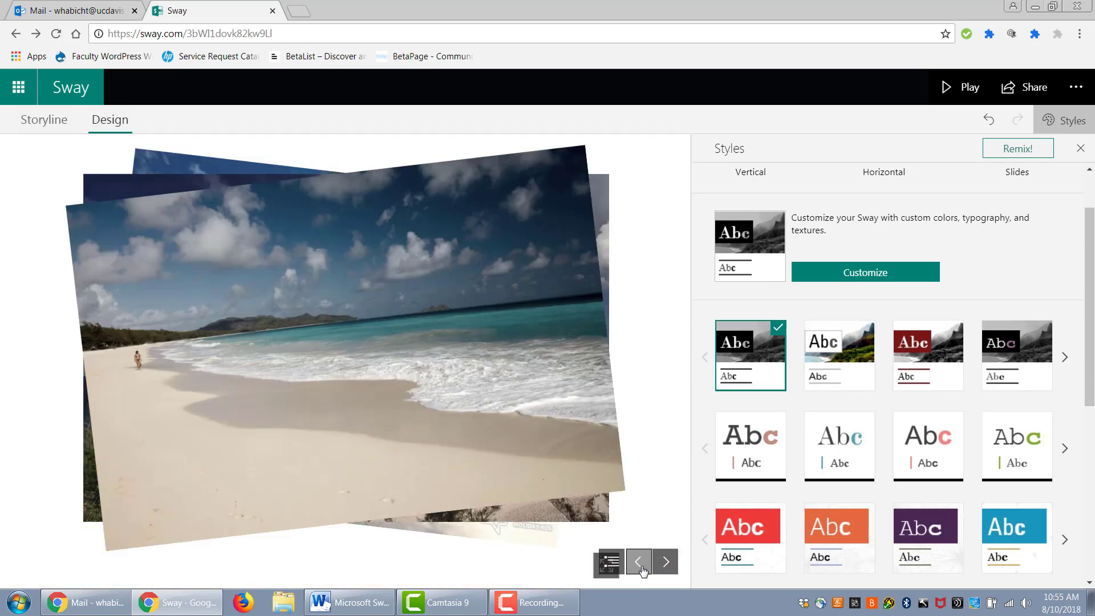
left_click(837, 364)
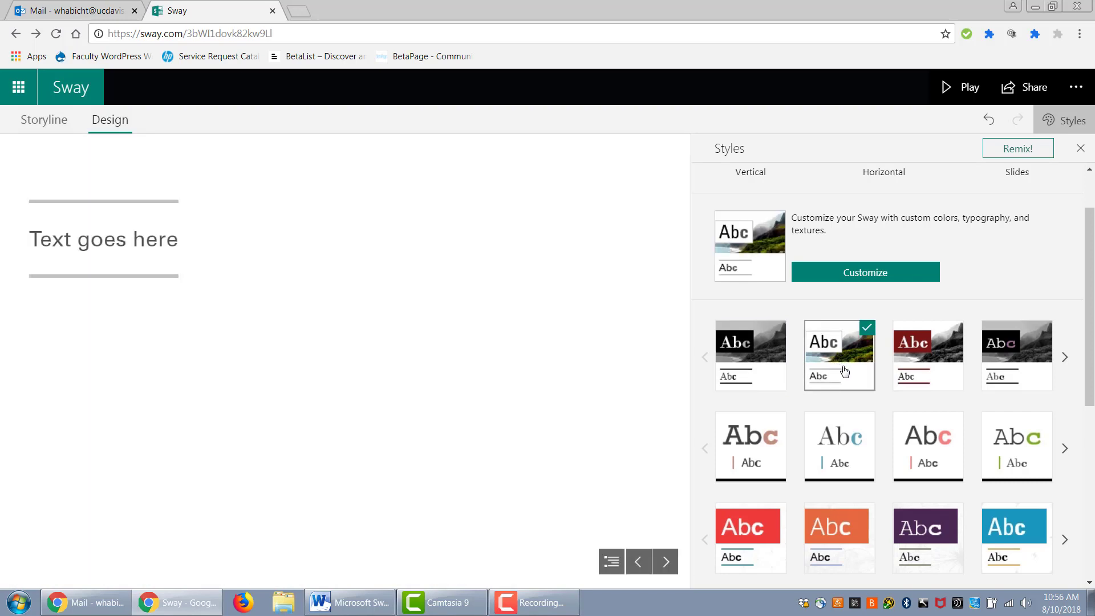
left_click(942, 370)
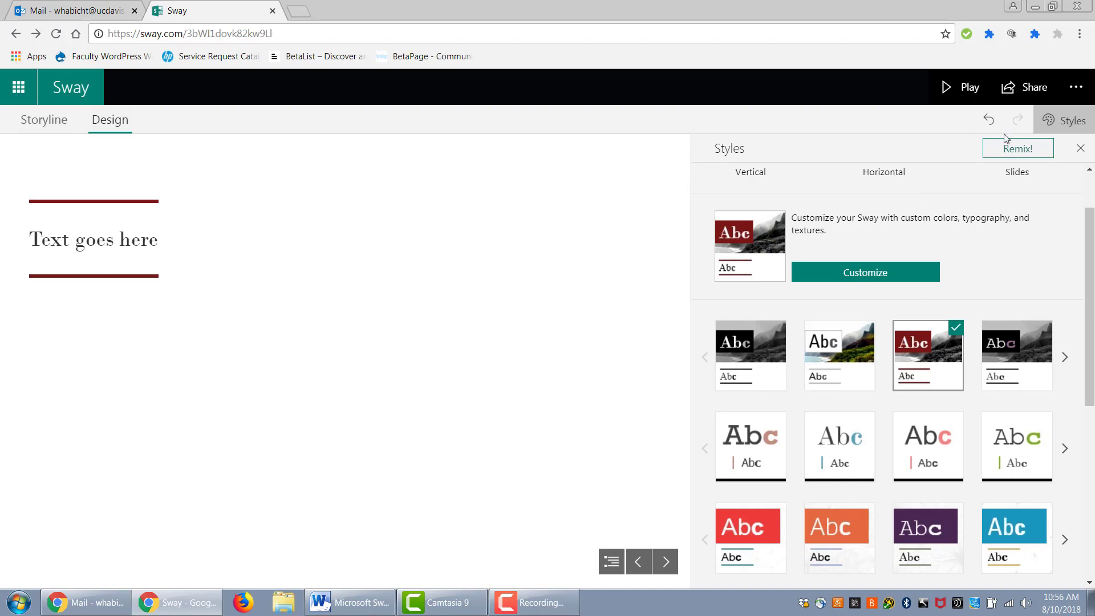
left_click(968, 87)
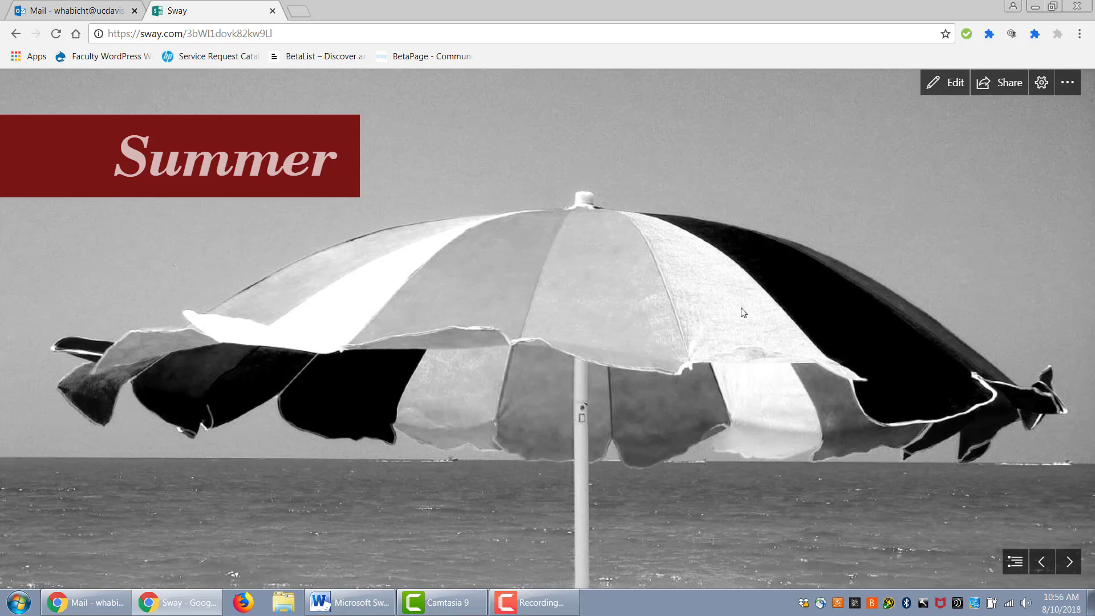
Scroll the presentation to the 'Made with Microsoft Sway' end page, then return to the editor
scroll(743, 312, "down", 10)
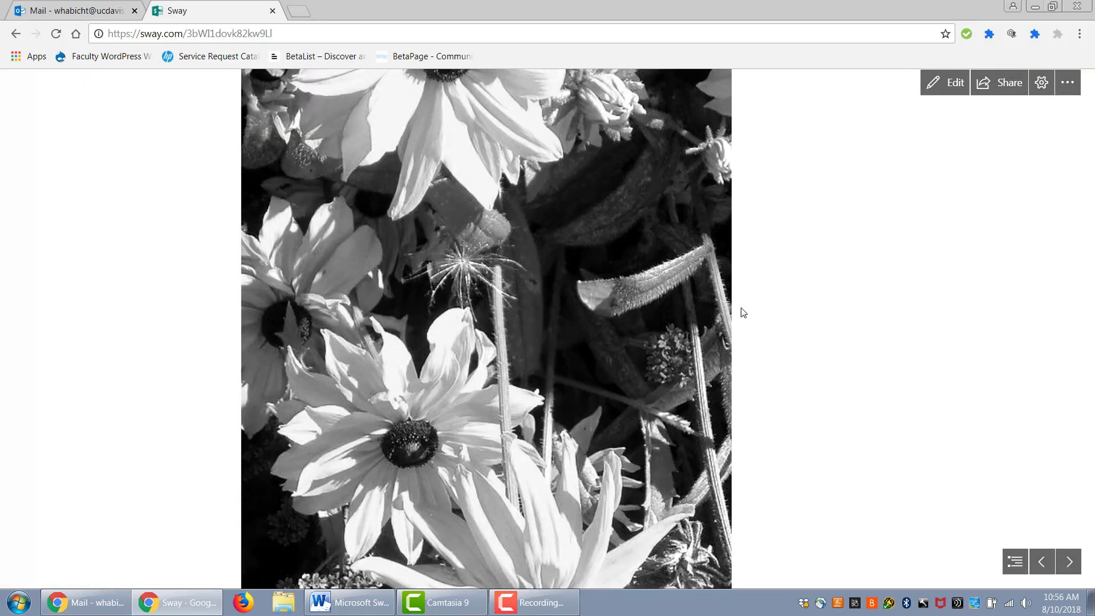
scroll(743, 312, "down", 5)
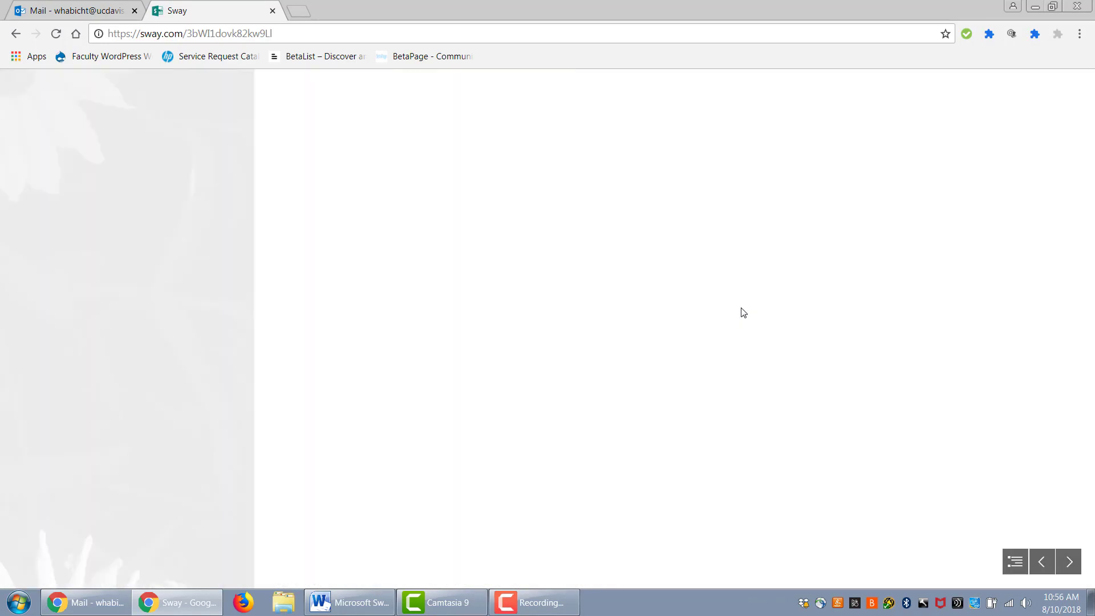
scroll(744, 313, "down", 3)
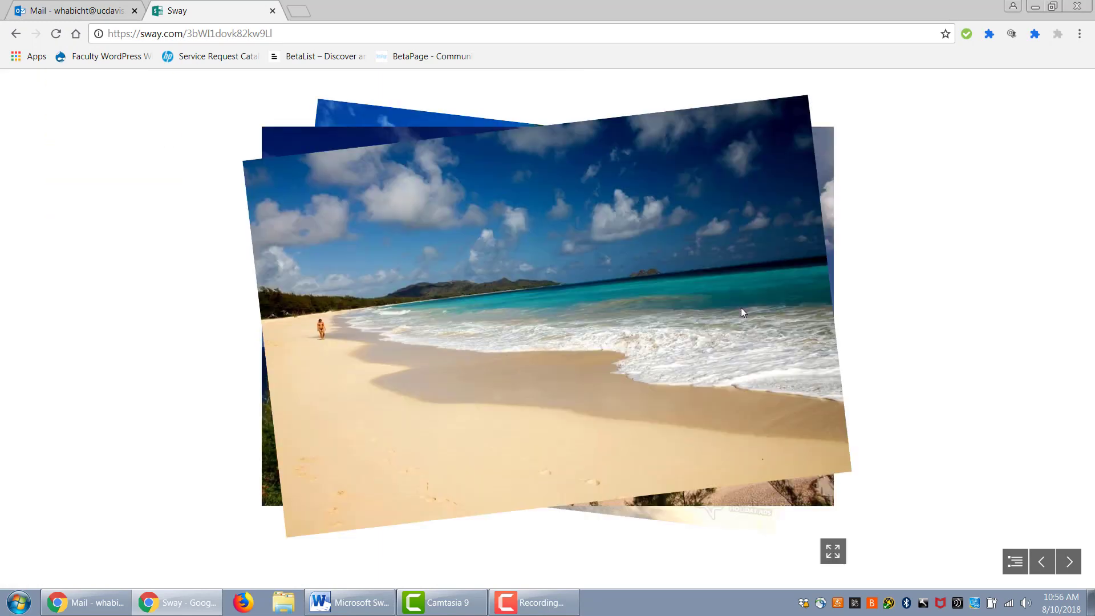
scroll(742, 311, "down", 5)
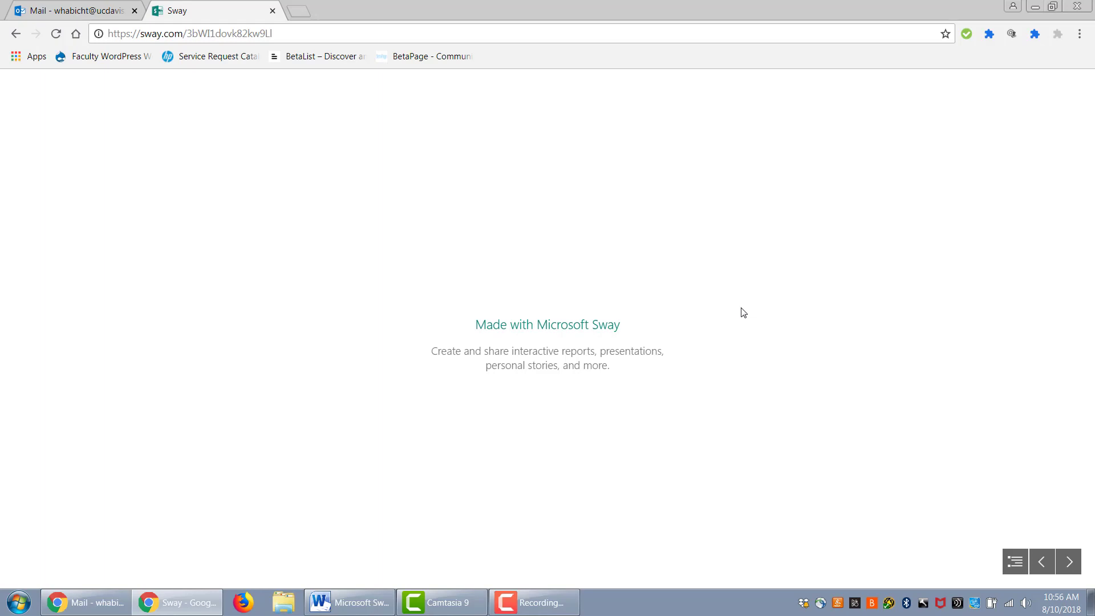
key("alt+Left")
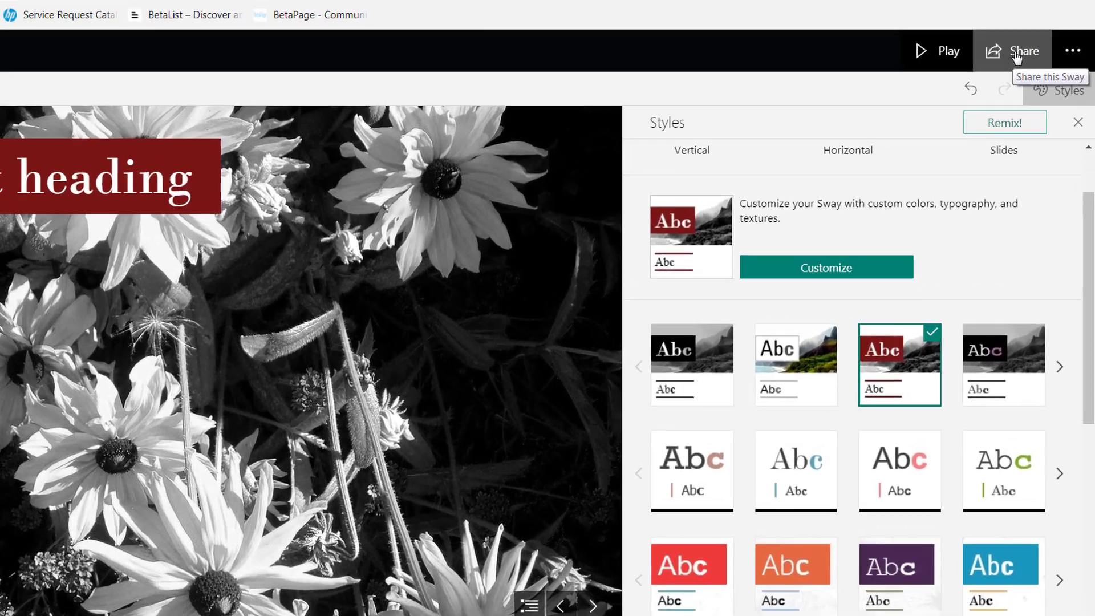
Open sharing and switch the share link to edit, then back to view only
left_click(1027, 92)
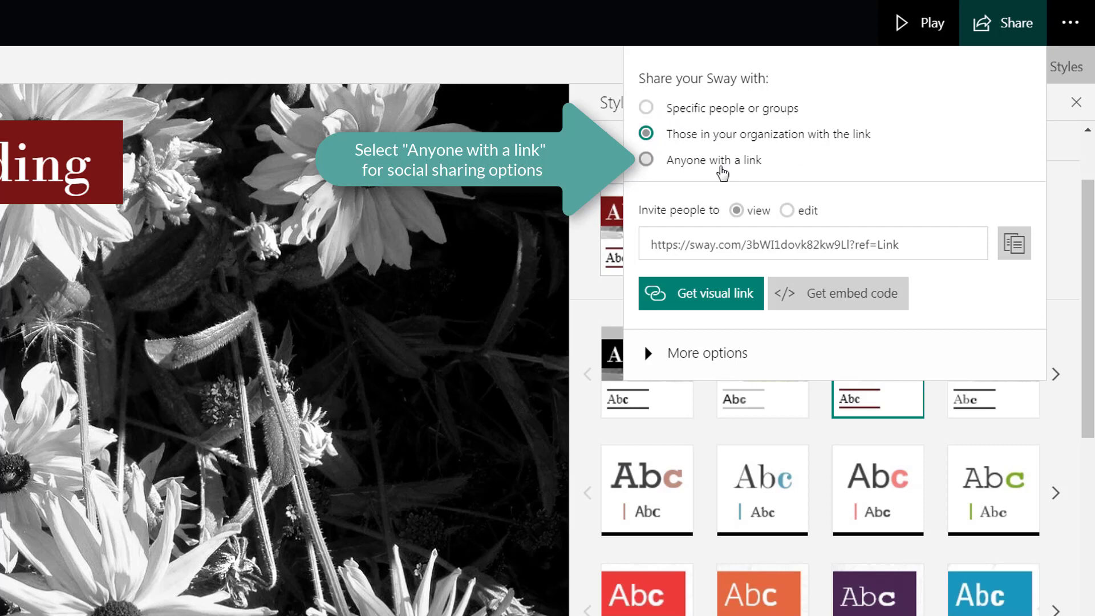
left_click(787, 211)
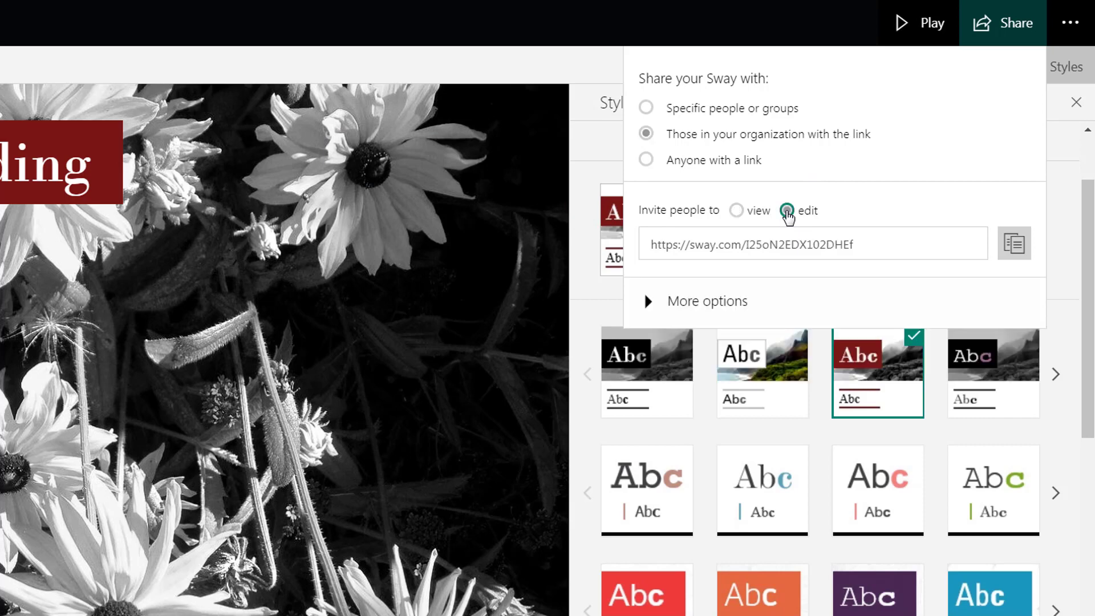
left_click(737, 211)
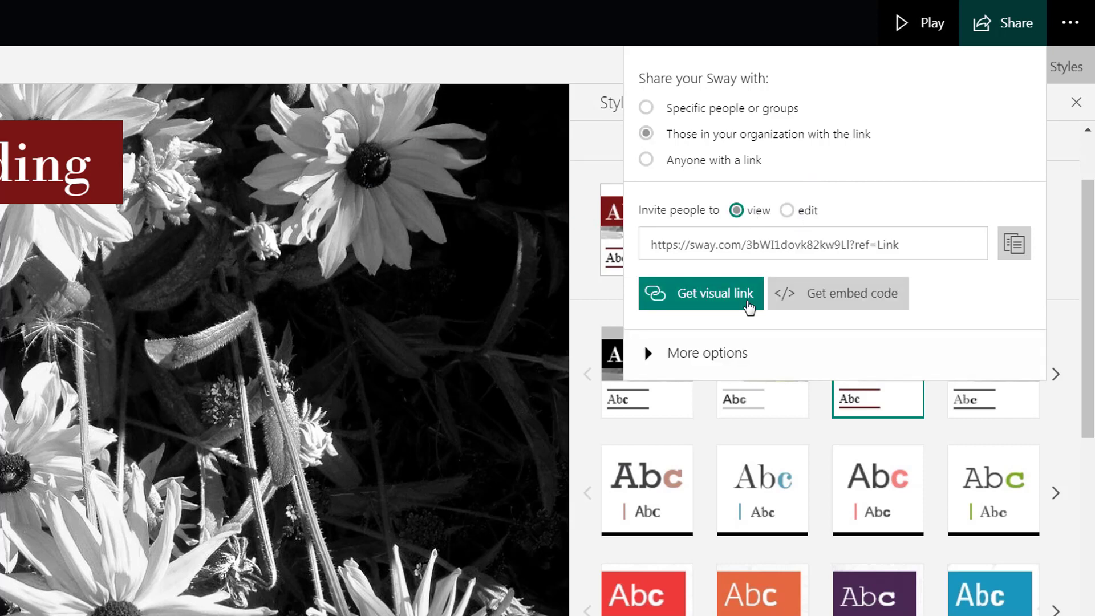
View the embed code under More options, then bring up the Get visual link thumbnail
left_click(726, 353)
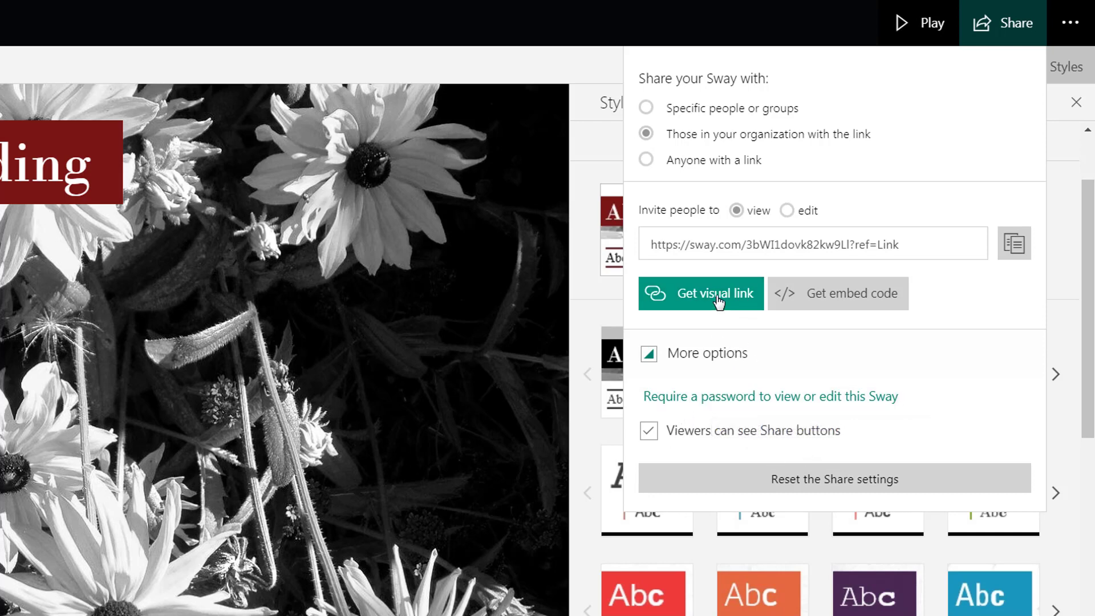
left_click(821, 301)
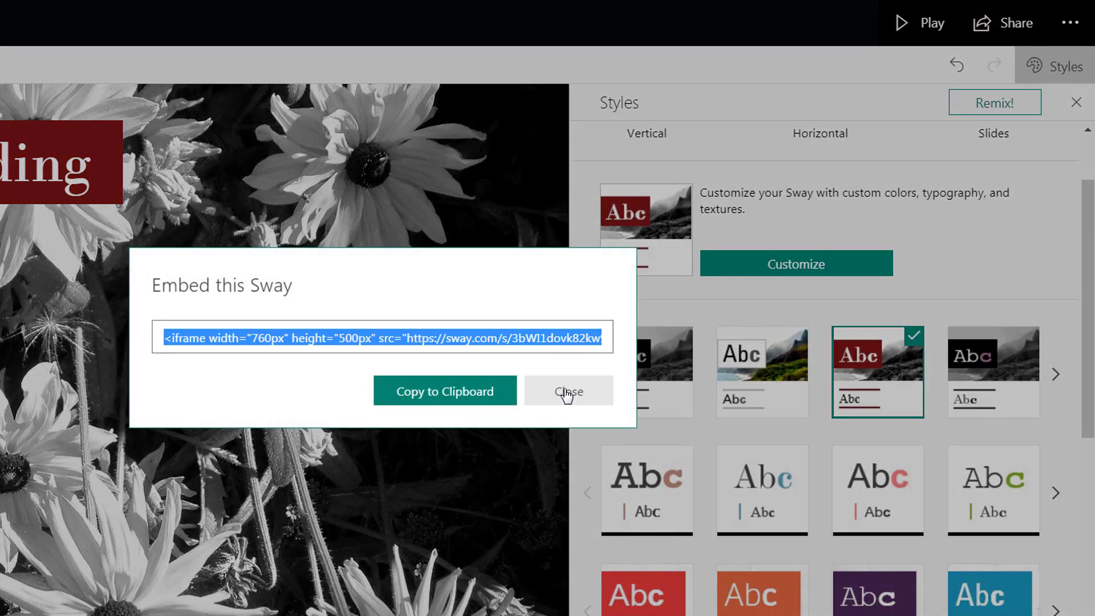
left_click(568, 394)
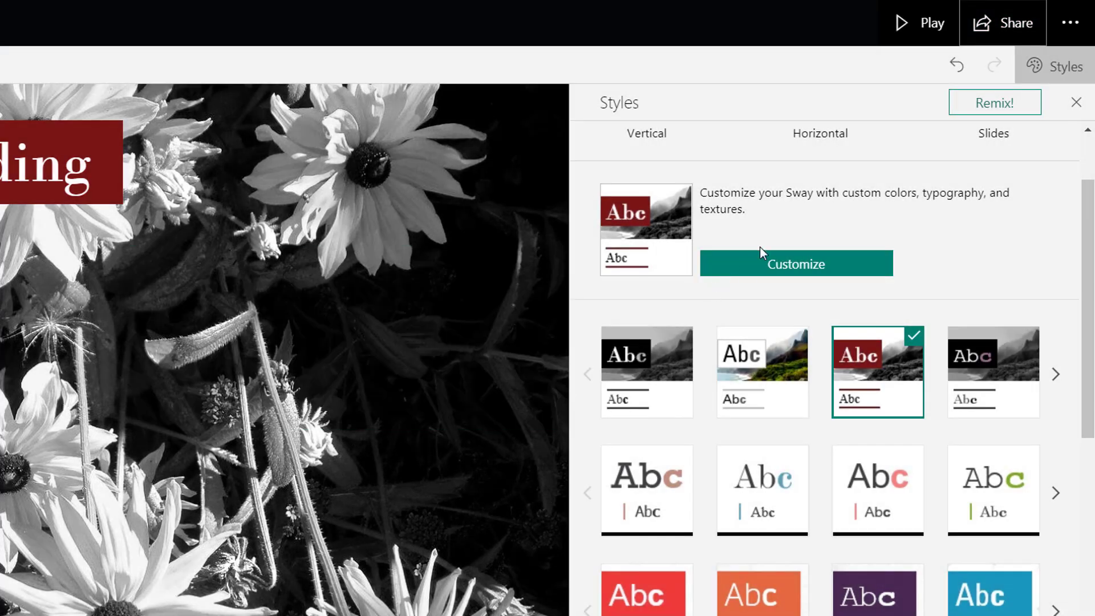
left_click(981, 31)
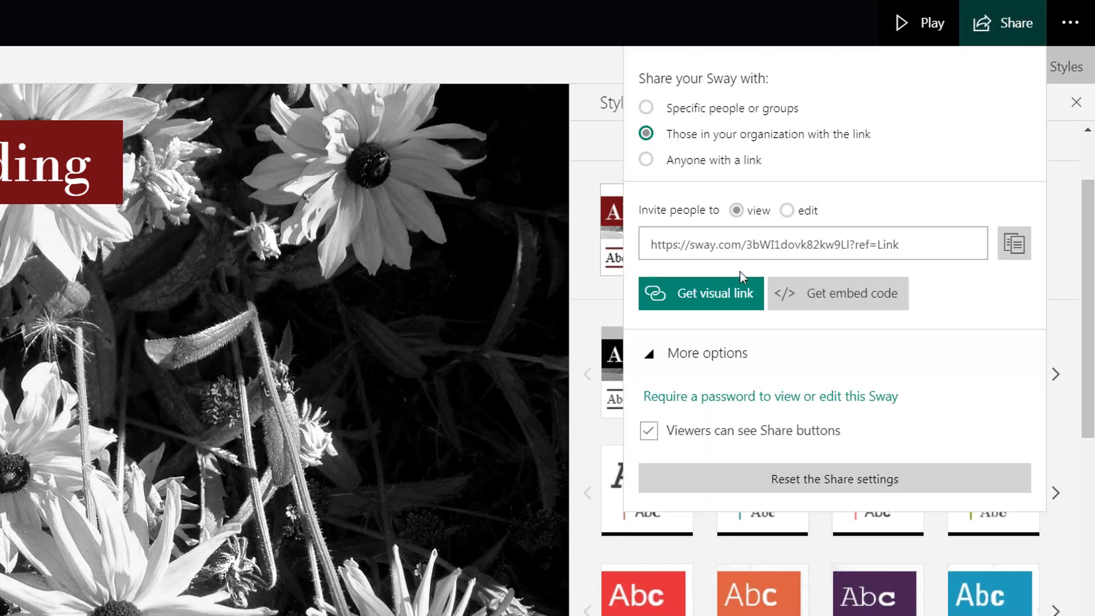
left_click(687, 305)
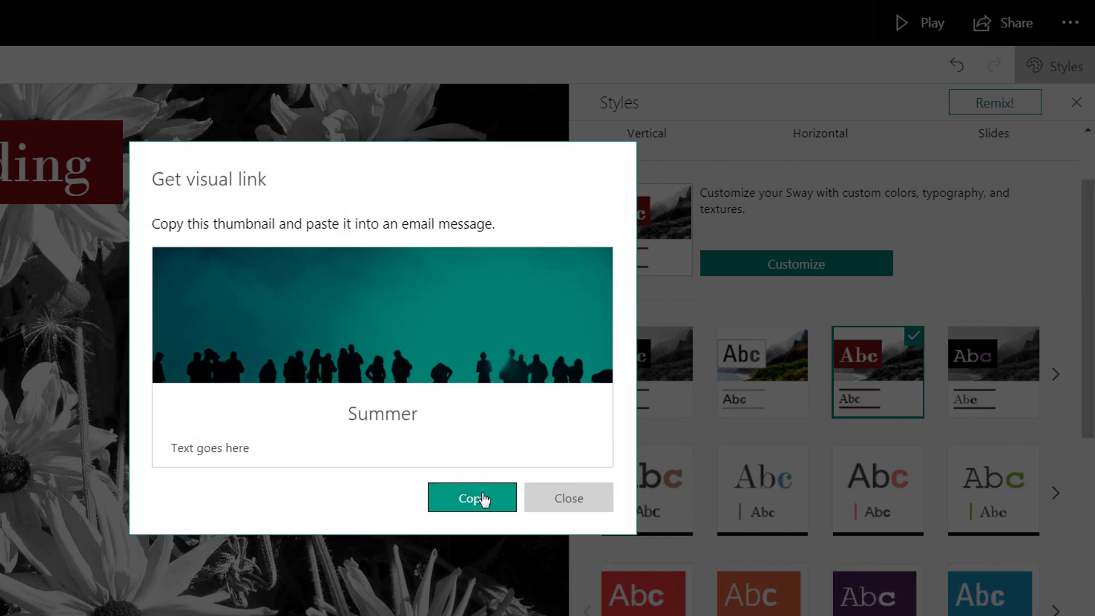
Copy the Summer Sway visual link thumbnail to the clipboard
left_click(480, 498)
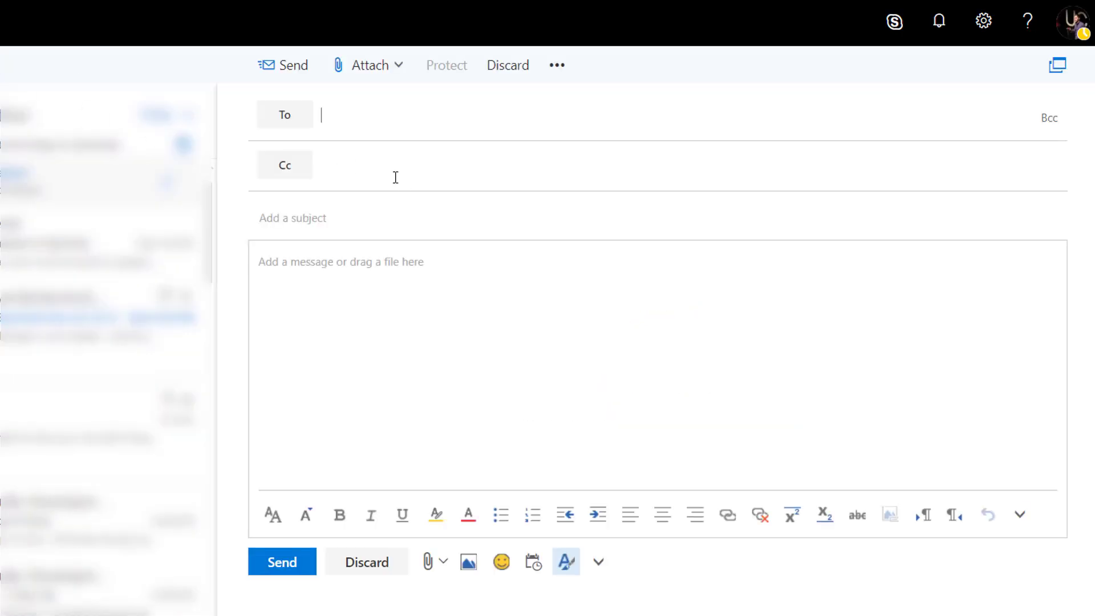
Address a new email with subject 'sway', paste the Sway card into its body, then discard it
key("Return")
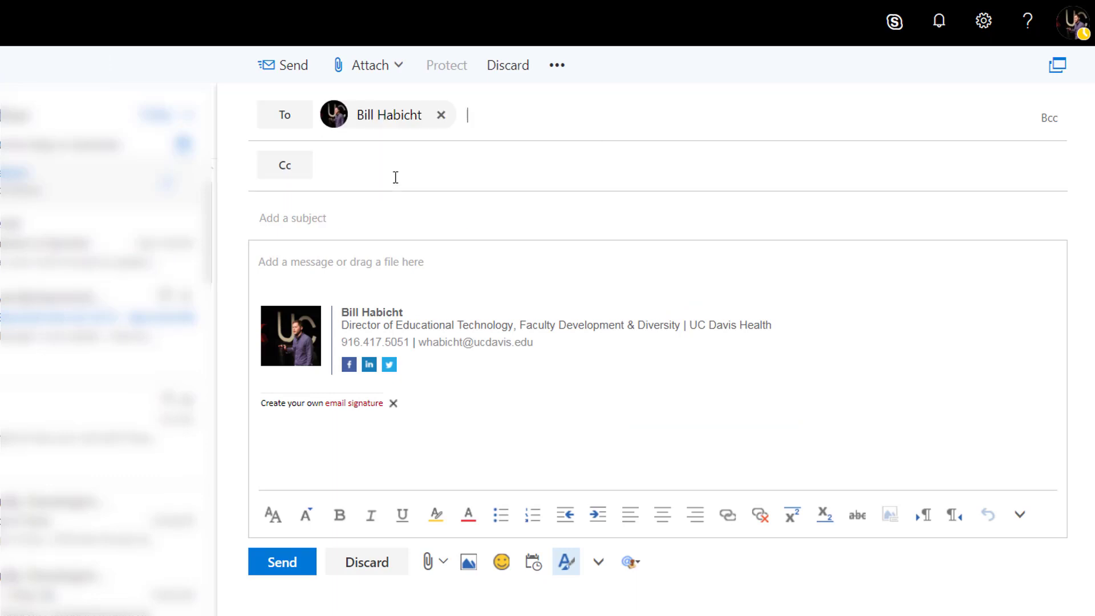
key("Tab")
type("swa")
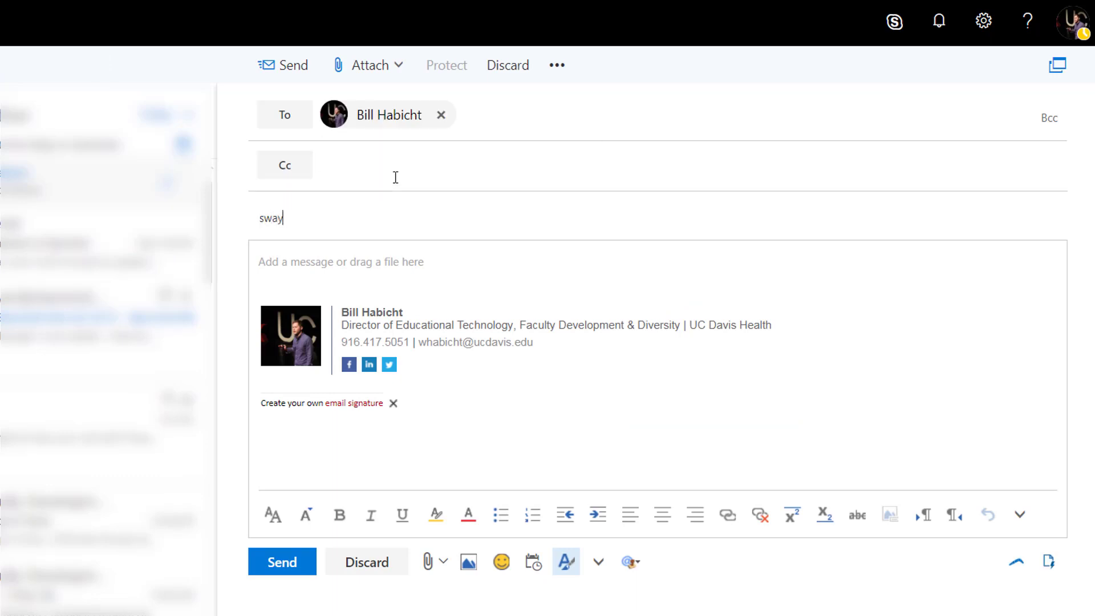
left_click(387, 273)
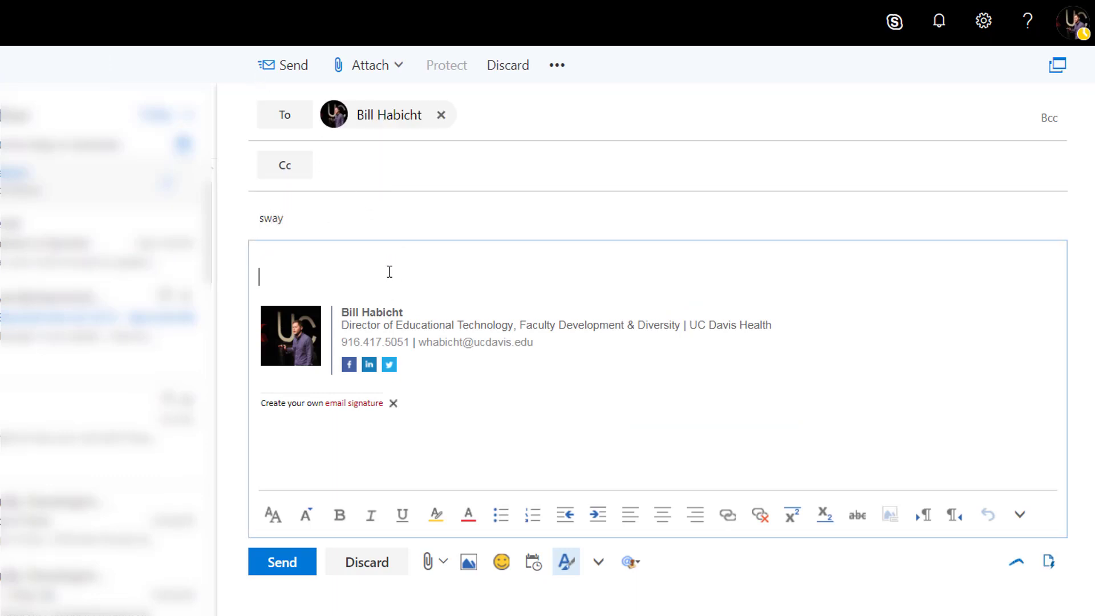
key("ctrl+v")
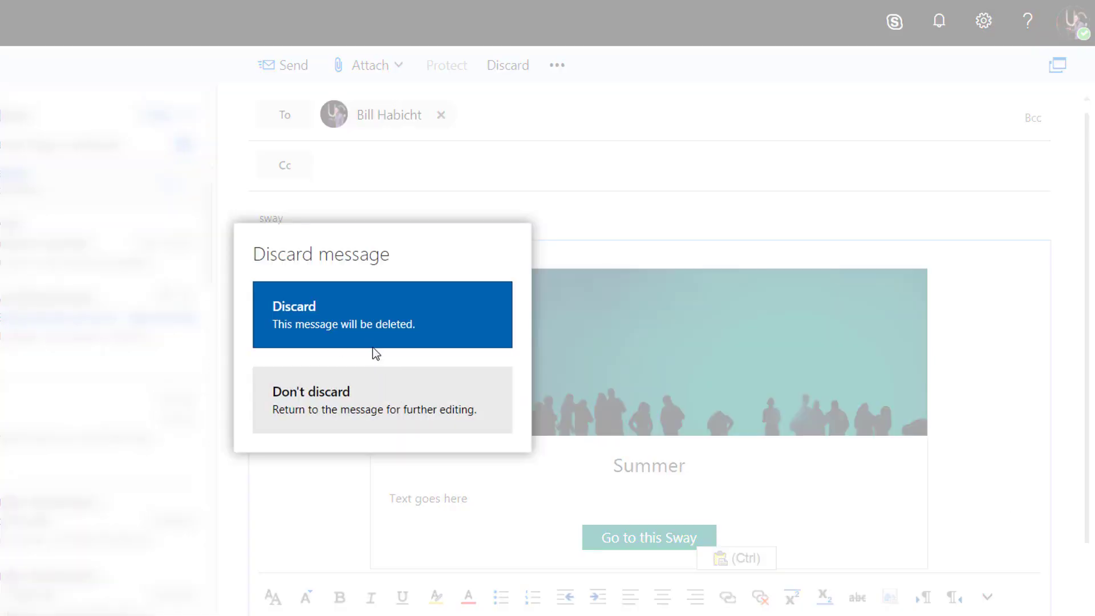
left_click(371, 347)
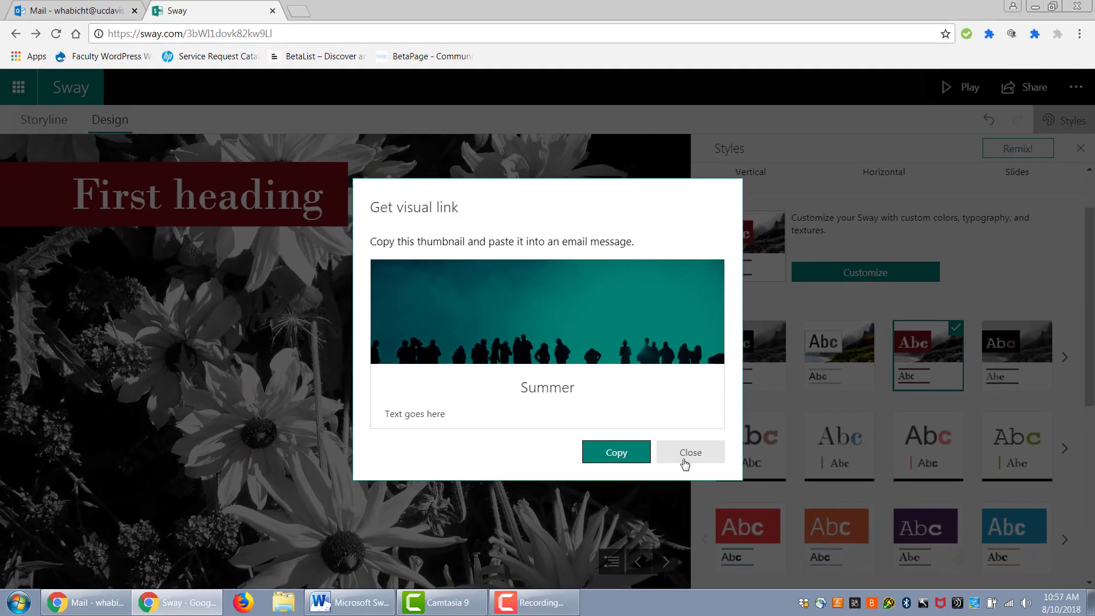
Close the visual link dialog and Styles pane, and switch to the Storyline view
left_click(552, 503)
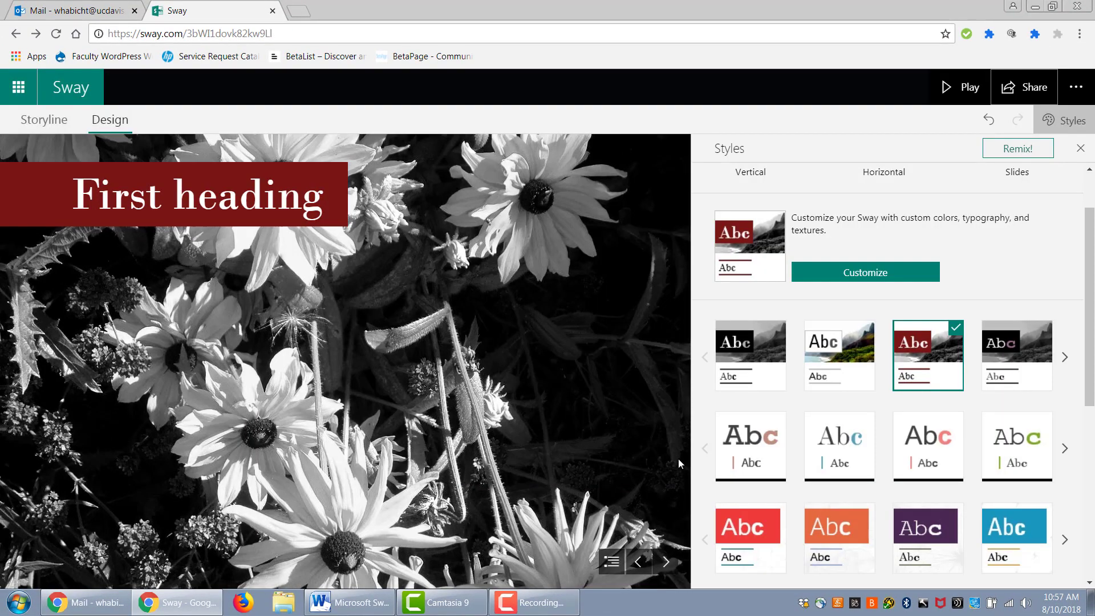
left_click(1081, 149)
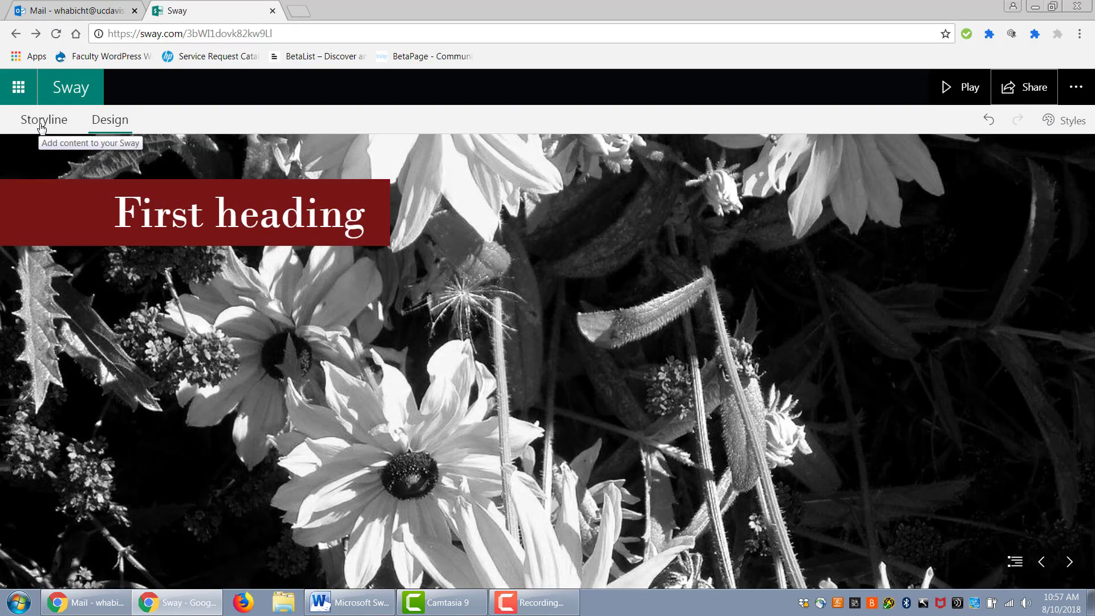
left_click(40, 121)
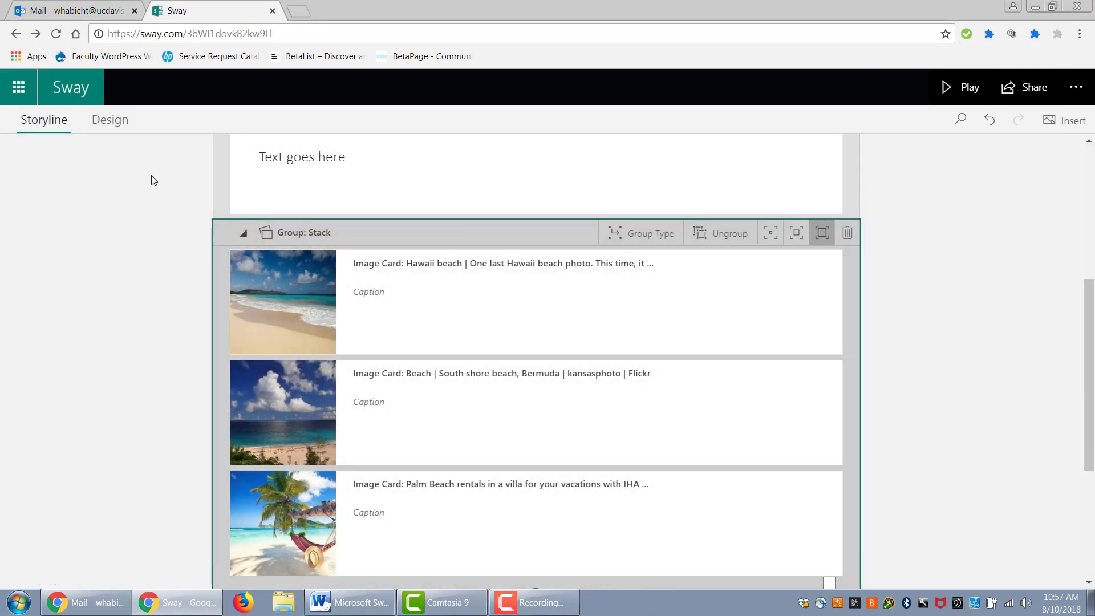